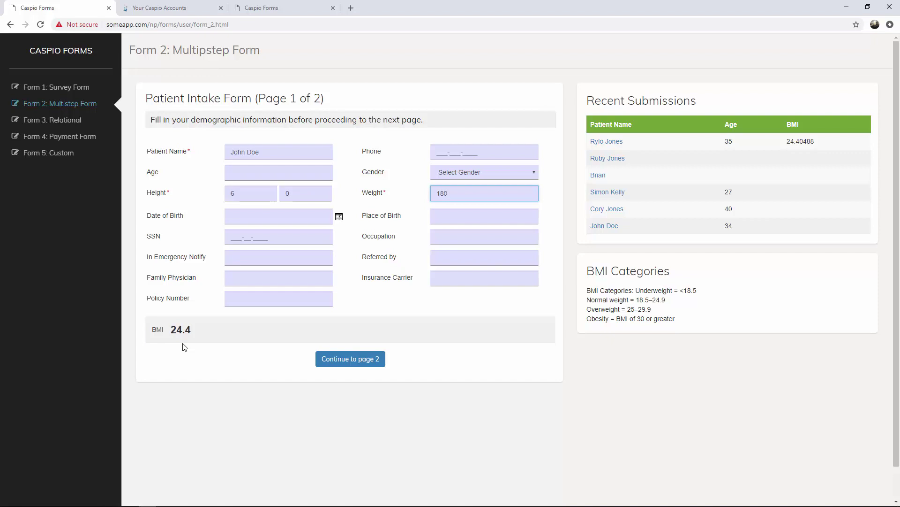
Continue the sample patient intake form to its second page
left_click(362, 363)
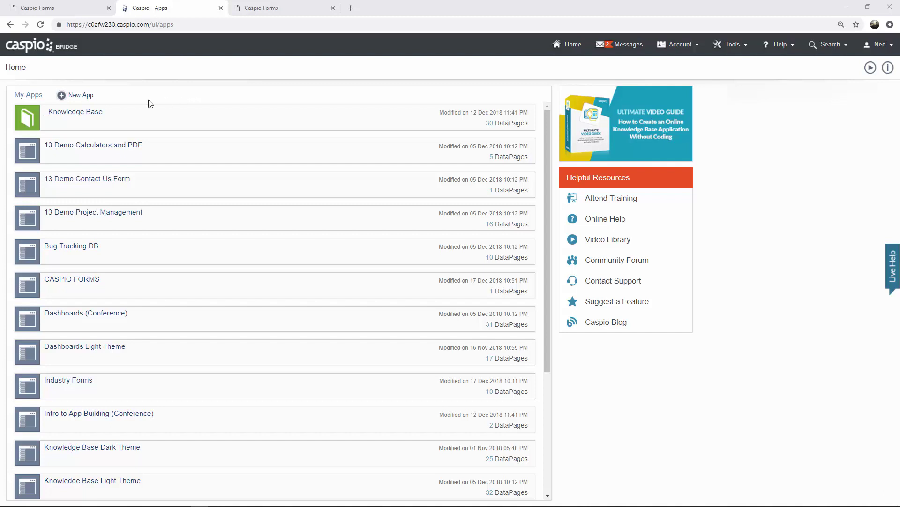
Create a new blank app named "MultiStep Form"
left_click(89, 101)
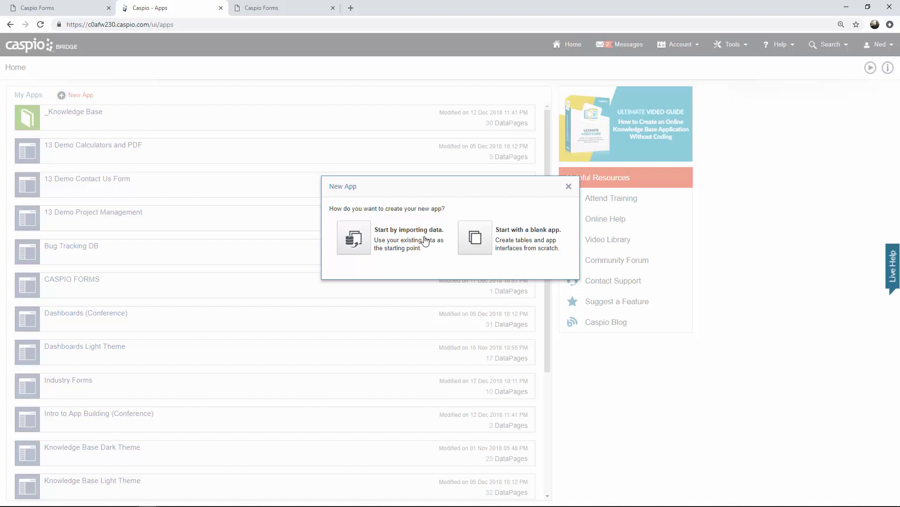
left_click(476, 242)
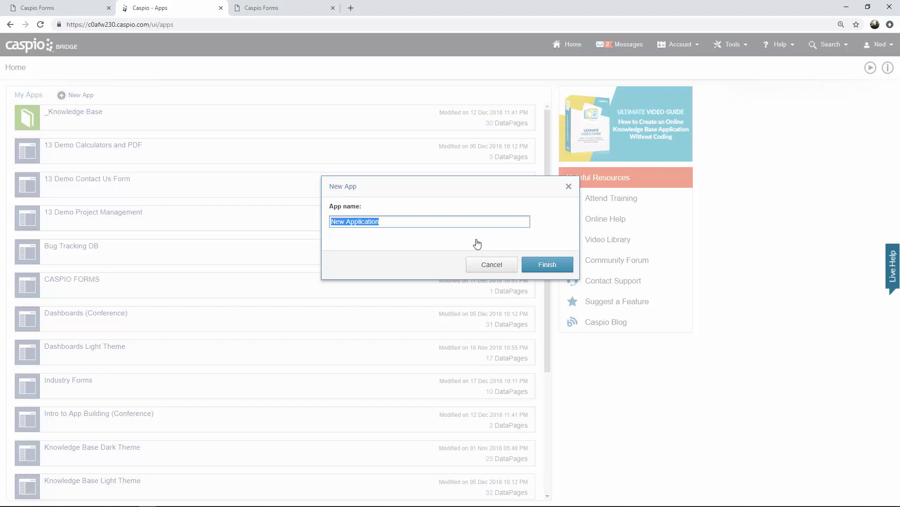
type("MultipeStep Form")
left_click(351, 221)
key("BackSpace")
key("BackSpace")
left_click(543, 266)
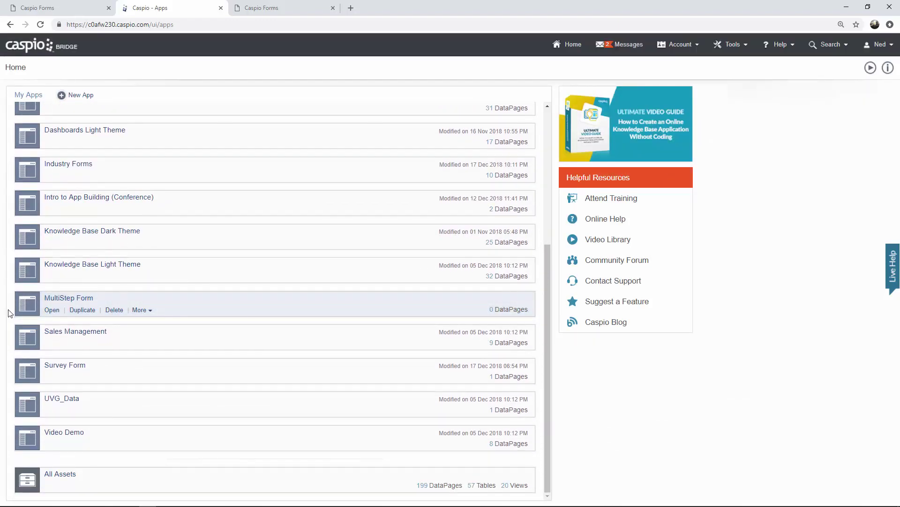
Open the MultiStep Form app and start a new table in it
left_click(51, 310)
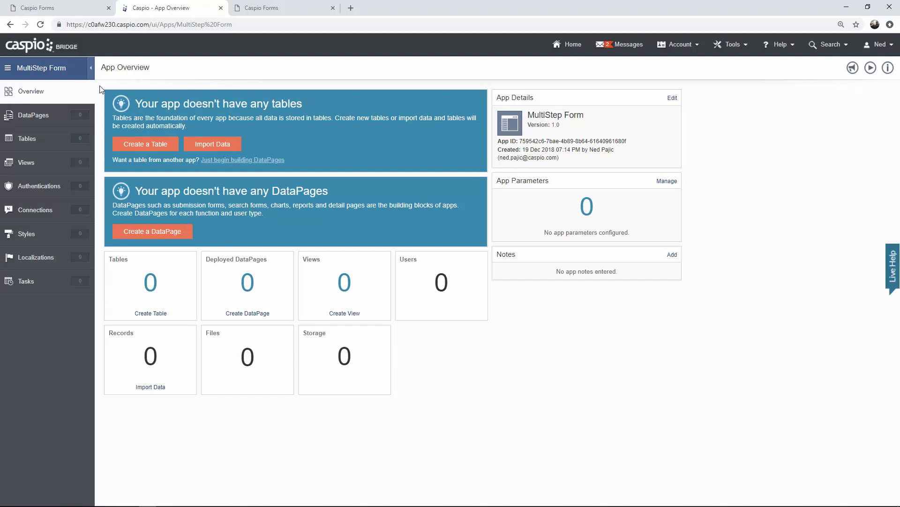
left_click(75, 138)
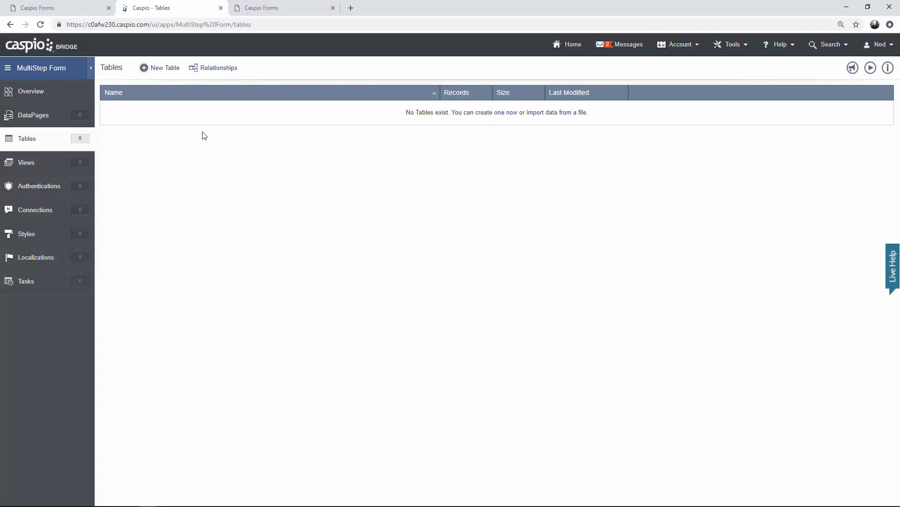
left_click(173, 70)
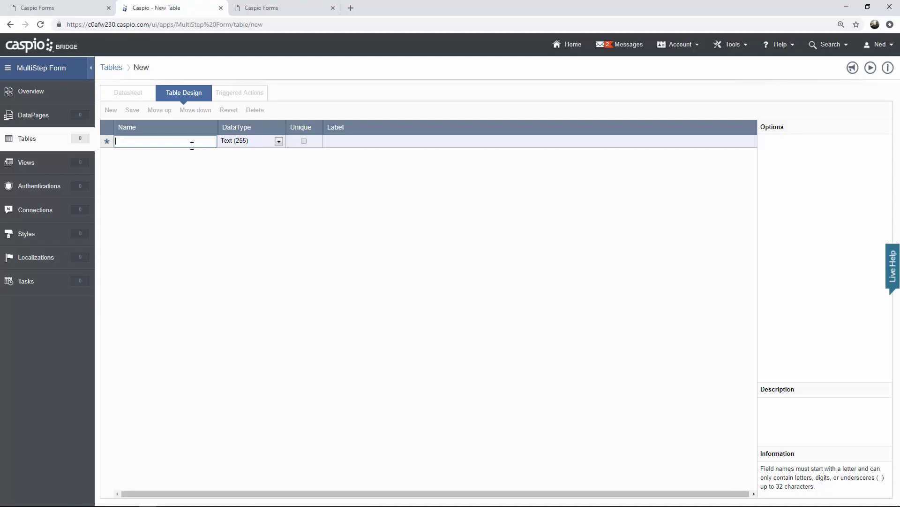
Define the table's first field as Patient_ID with the Random ID data type
type("patien")
key("BackSpace")
key("BackSpace")
key("BackSpace")
key("BackSpace")
key("BackSpace")
key("BackSpace")
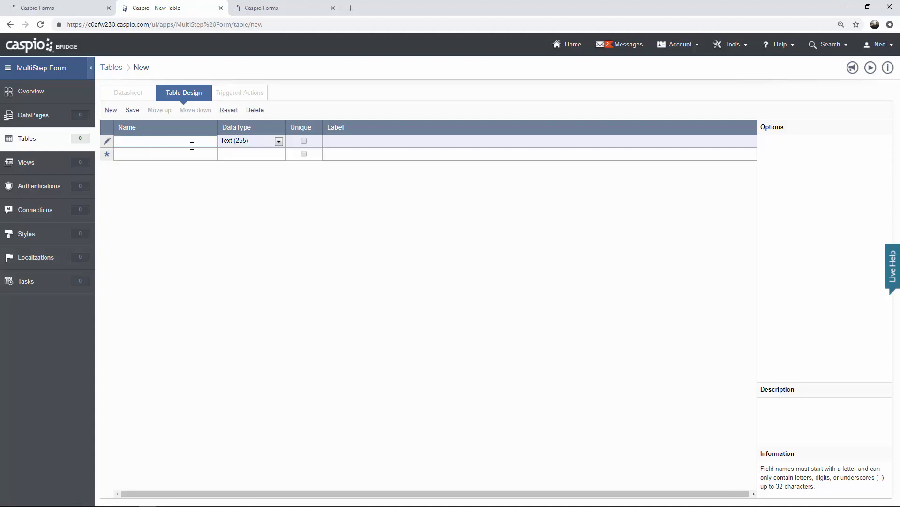
type("Patient_ID")
left_click(255, 143)
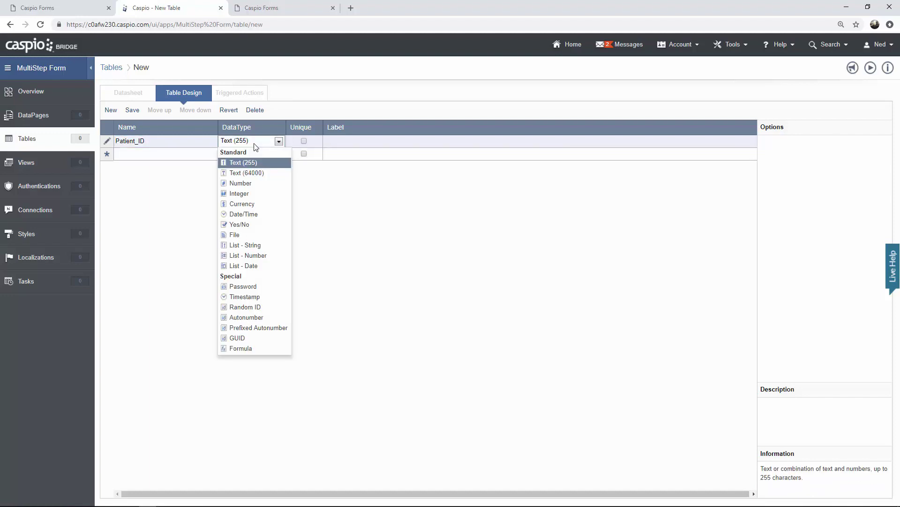
left_click(258, 308)
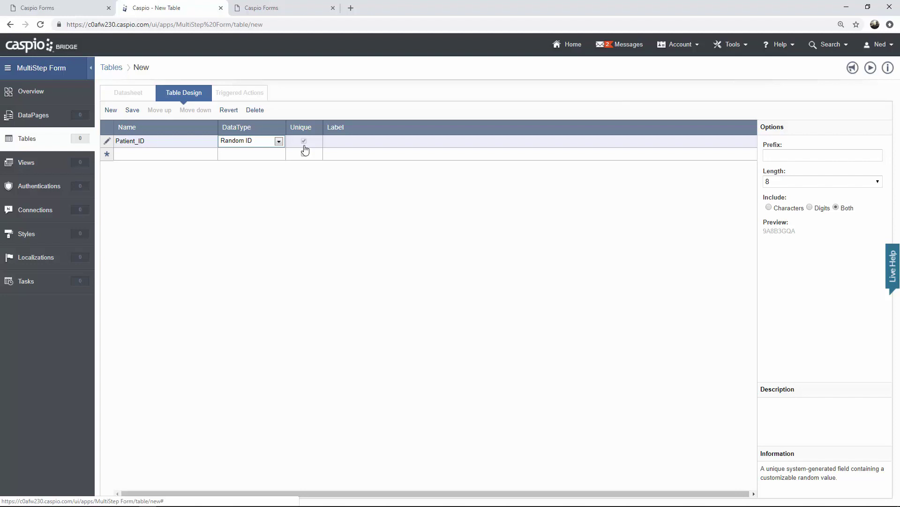
Add the fields Patient_Name, Phone and Age below Patient_ID, keeping the Text (255) data type
left_click(182, 157)
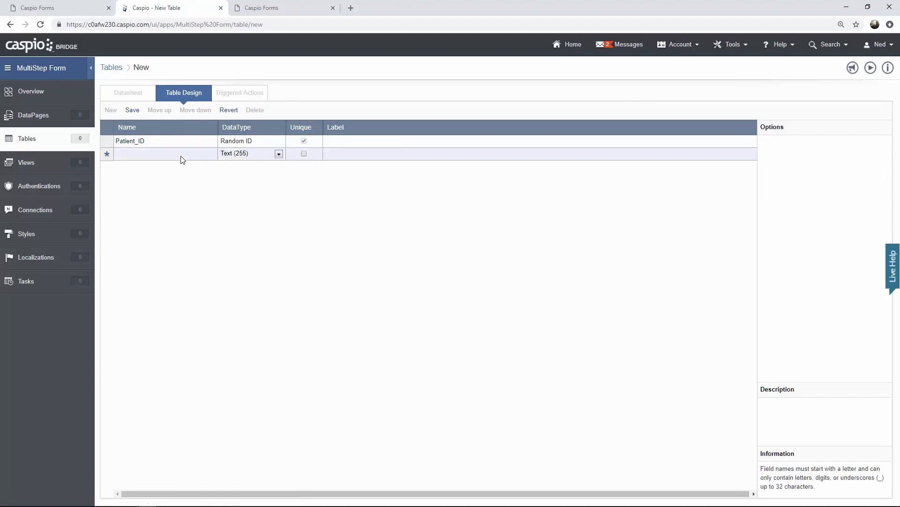
type("Pat")
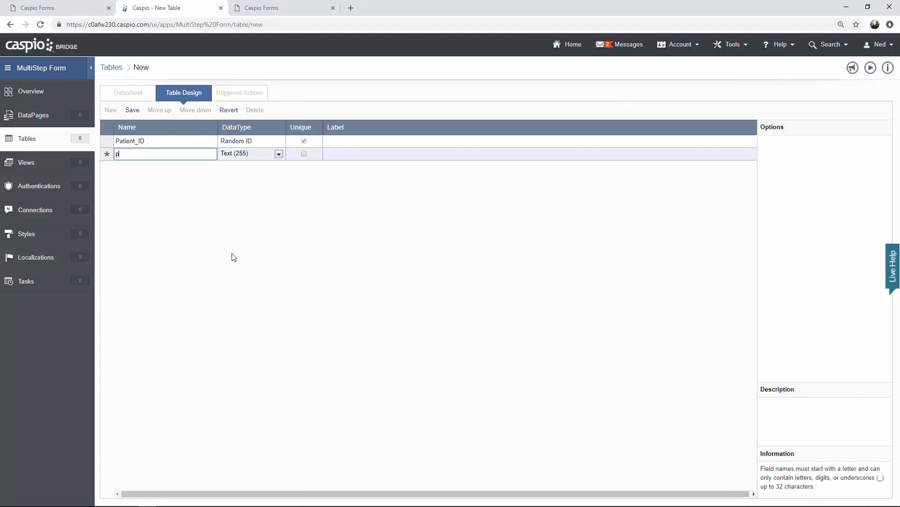
type("i")
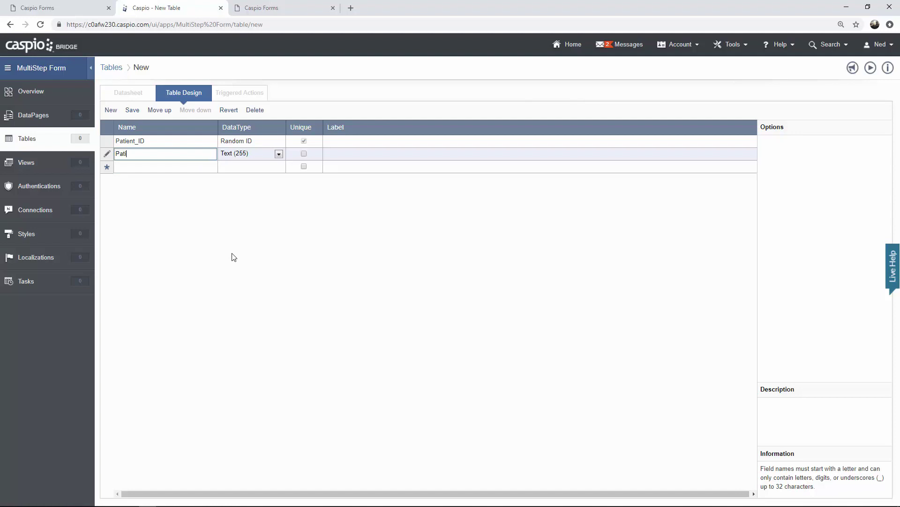
type("ent_Name")
key("Return")
type("Phone")
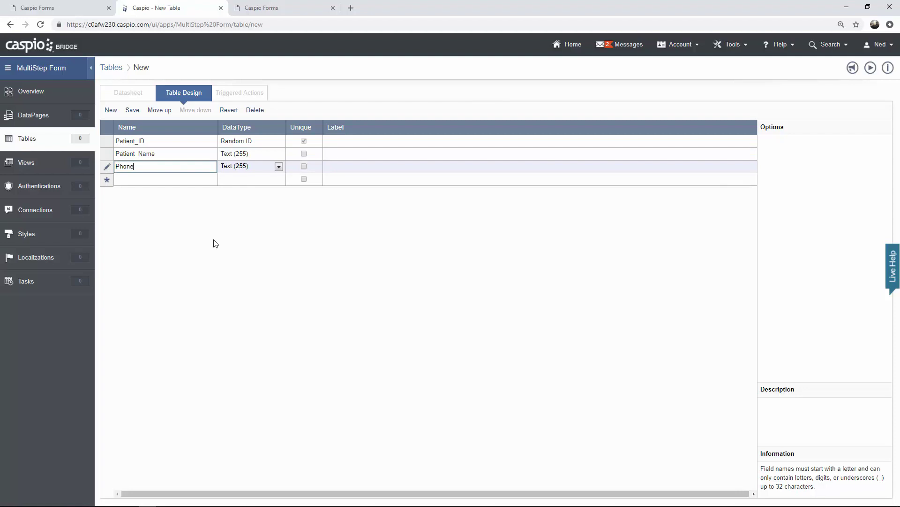
key("Tab")
key("Tab")
key("Tab")
key("Tab")
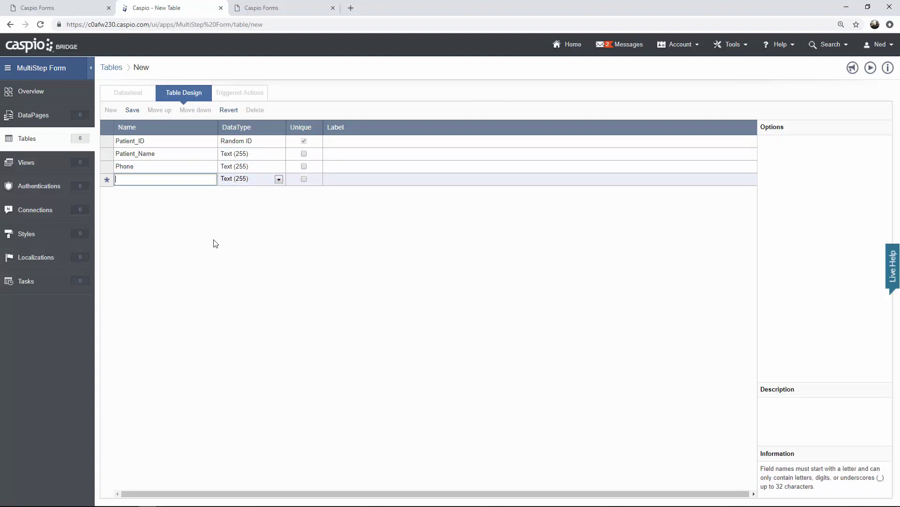
type("Age")
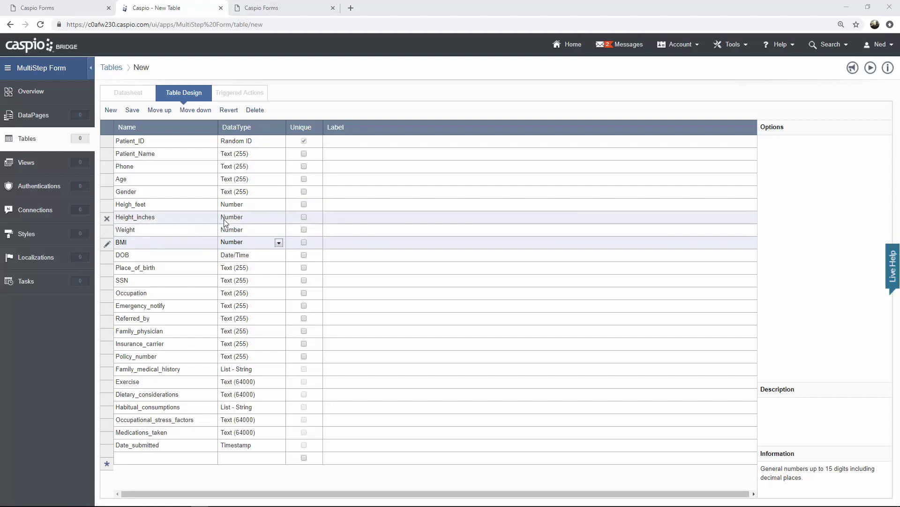
Review the data types and options of the height in feet, Family_medical_history, Habitual_consumptions and Date_submitted fields
left_click(243, 210)
left_click(244, 209)
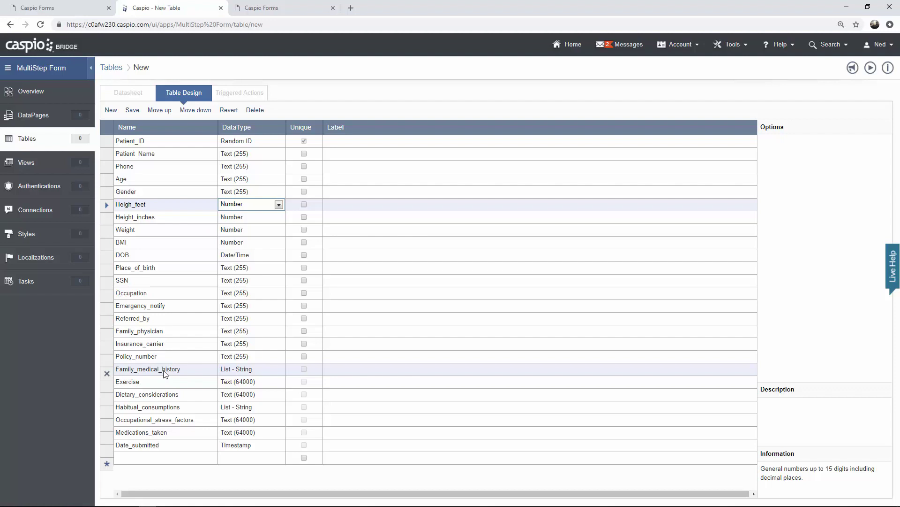
left_click(241, 368)
left_click(240, 370)
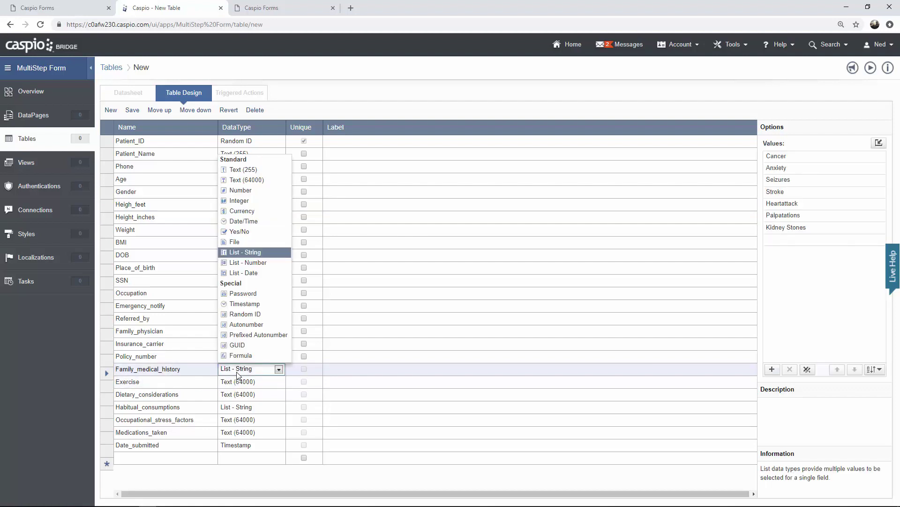
left_click(240, 370)
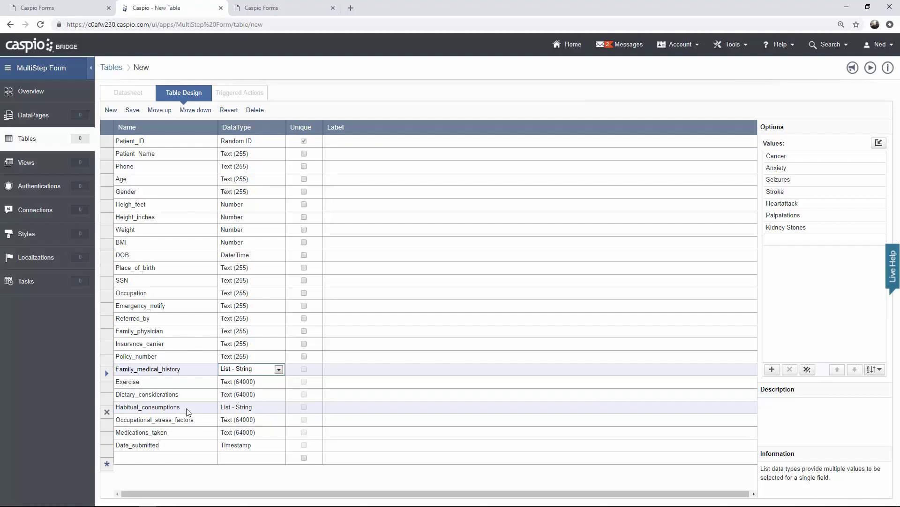
left_click(230, 412)
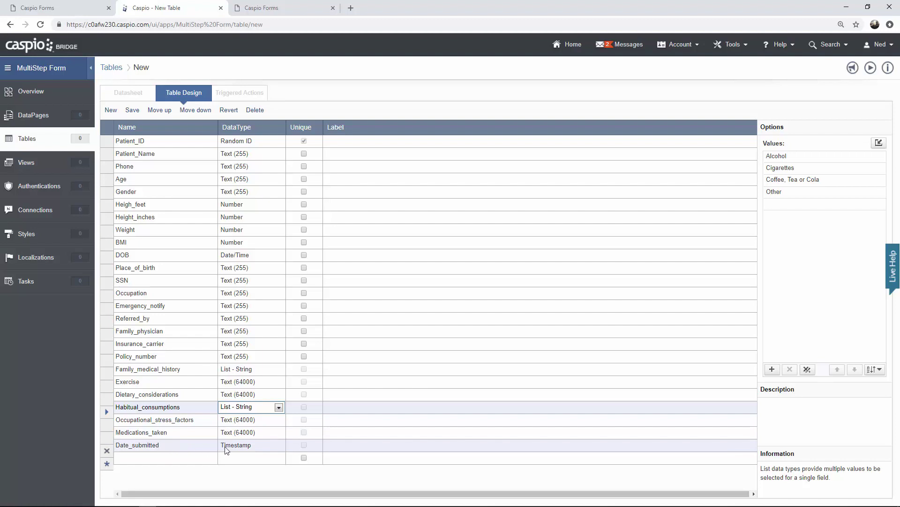
left_click(237, 445)
left_click(237, 445)
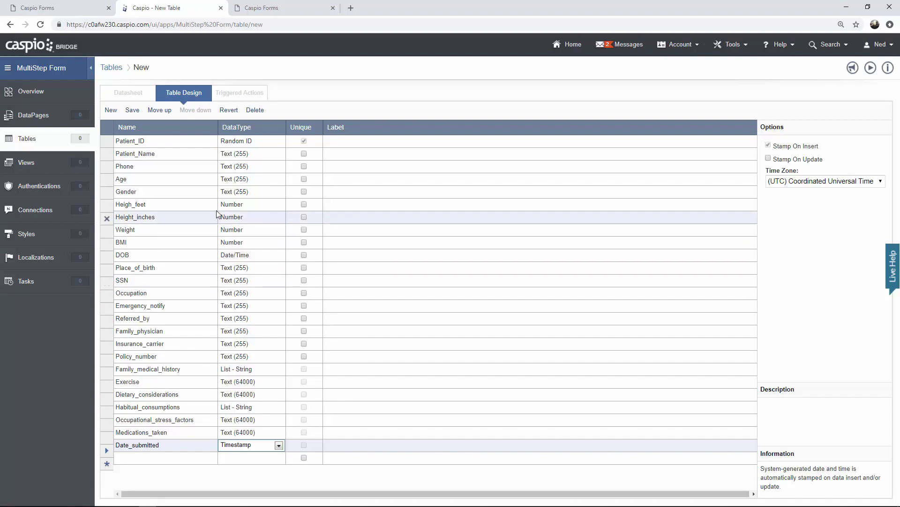
Save the table as uvg_patient_info and open its datasheet
left_click(132, 110)
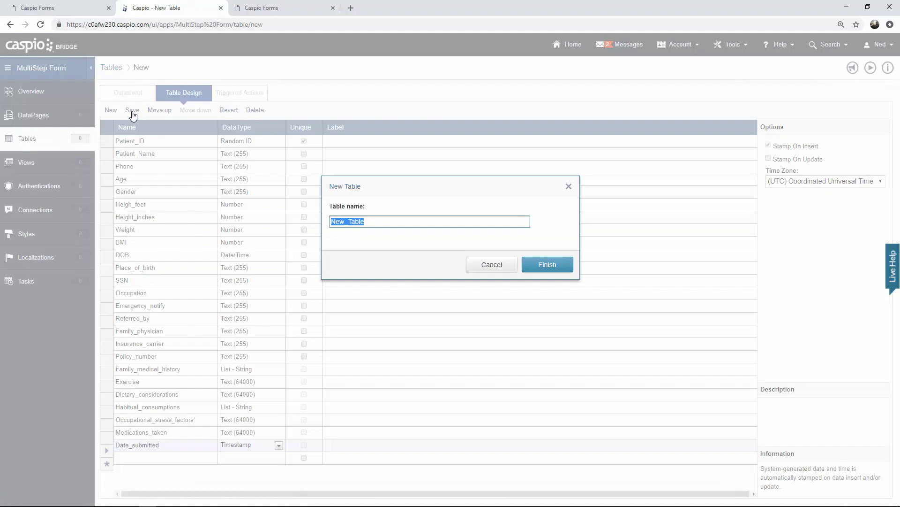
type("uvg_")
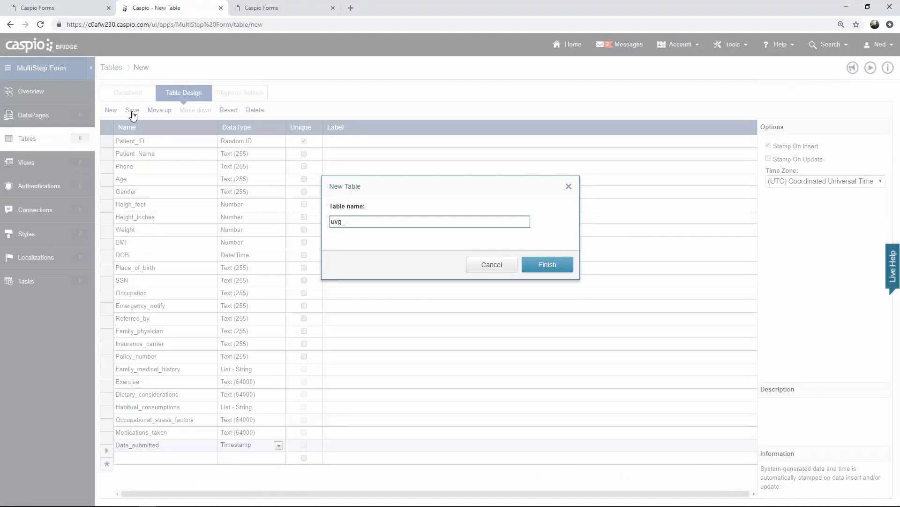
type("patient_info")
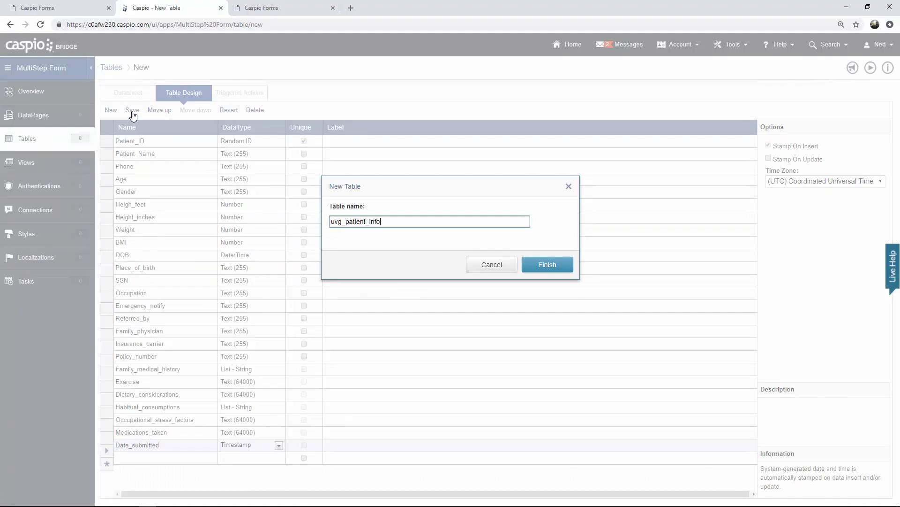
left_click(544, 265)
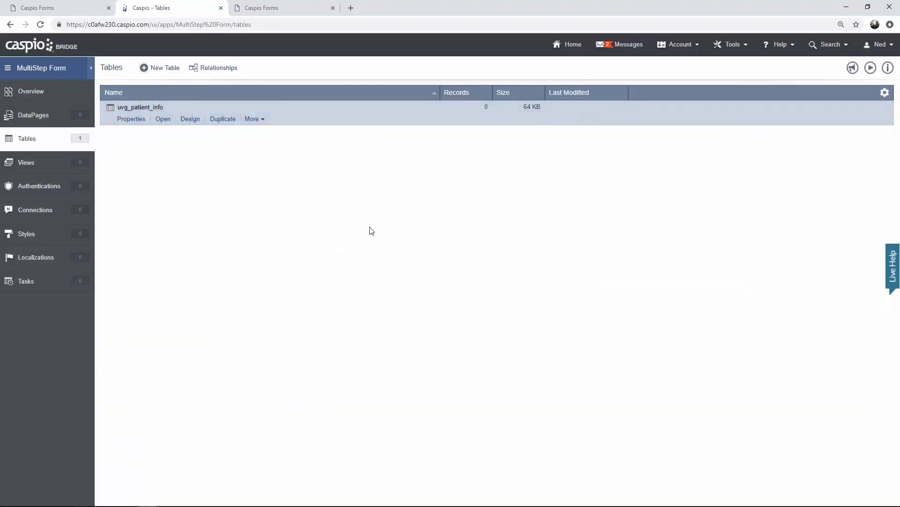
left_click(163, 120)
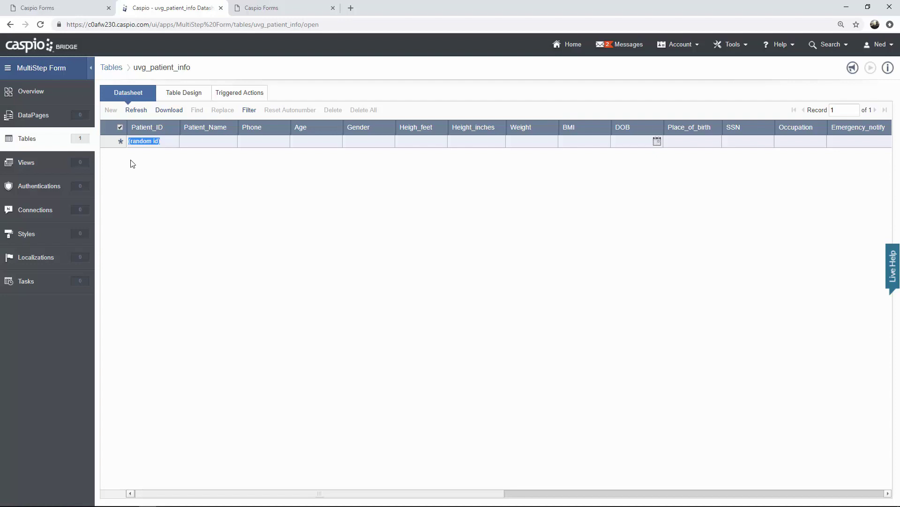
Start a new DataPage of the Submission Form type and proceed to its data source settings
left_click(66, 116)
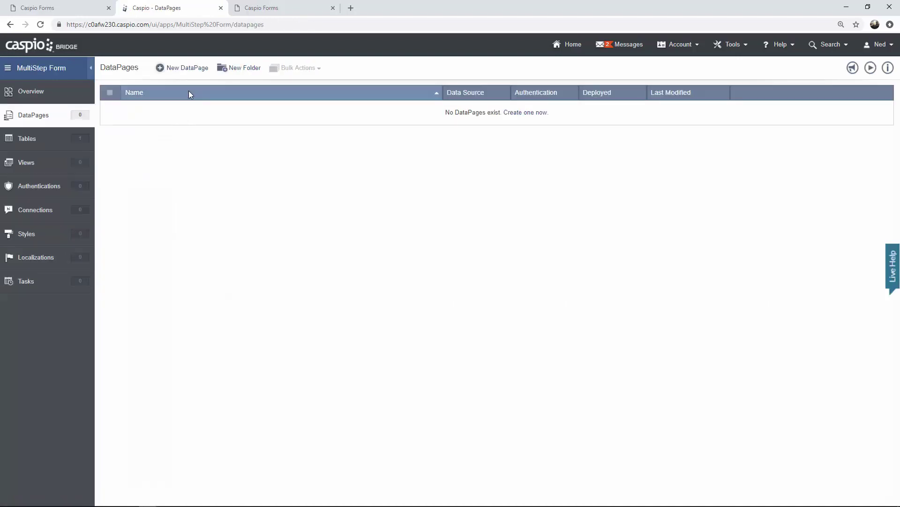
left_click(189, 70)
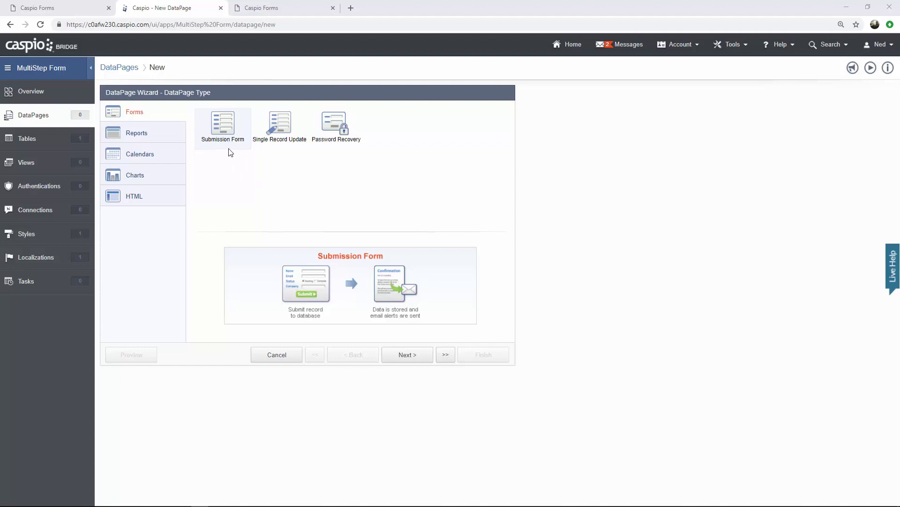
left_click(406, 355)
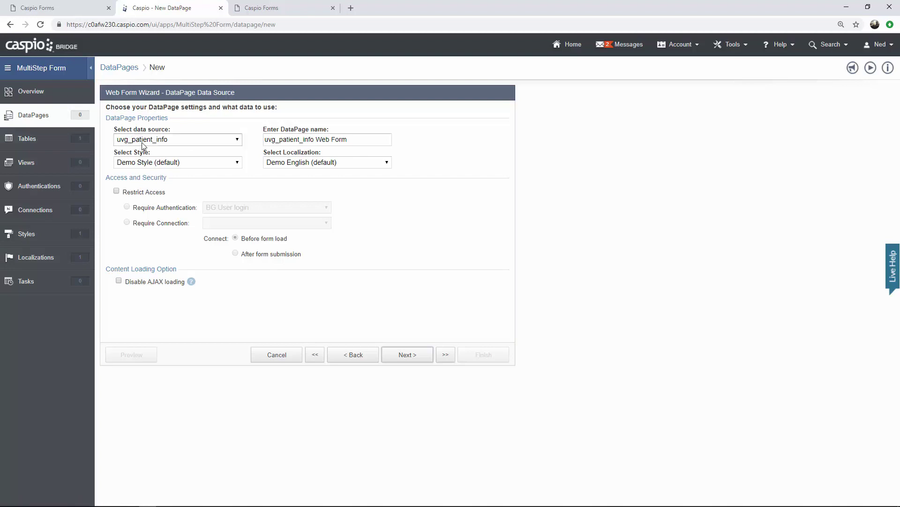
Name the DataPage "Patient Intake Form Part 1", apply the multistep_patient_intake style and proceed to field selection
left_click_drag(370, 139, 253, 140)
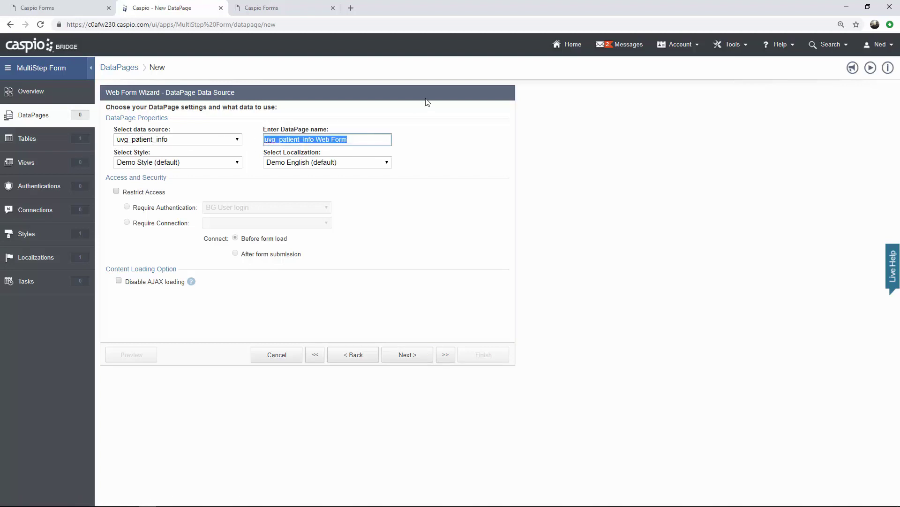
type("Patient Intake")
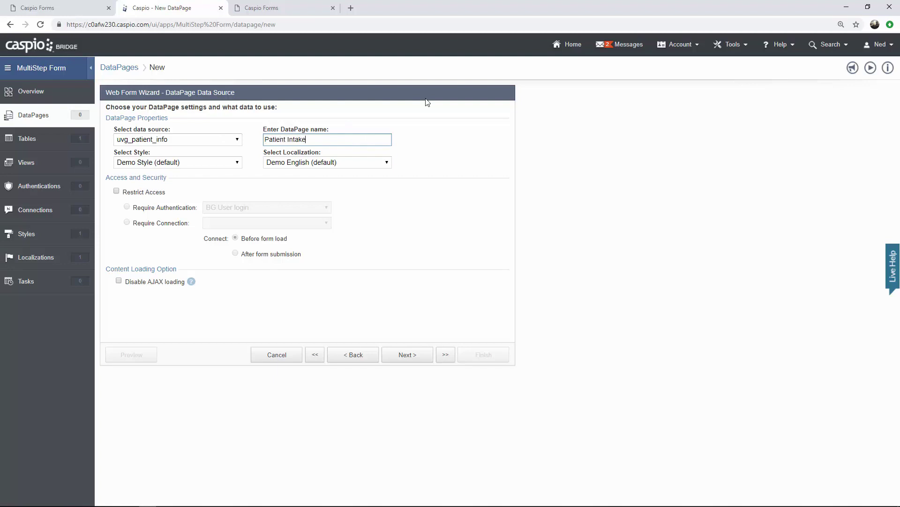
type(" Form Part 1")
left_click(224, 168)
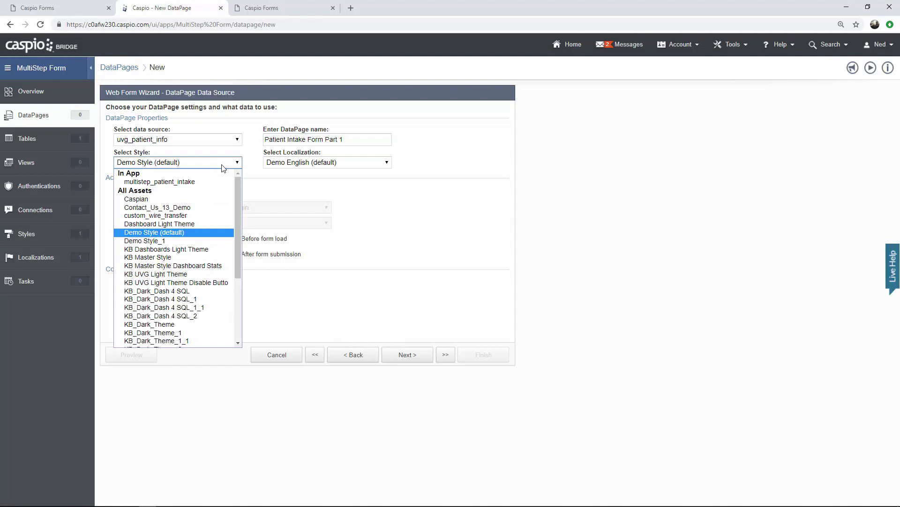
left_click(215, 182)
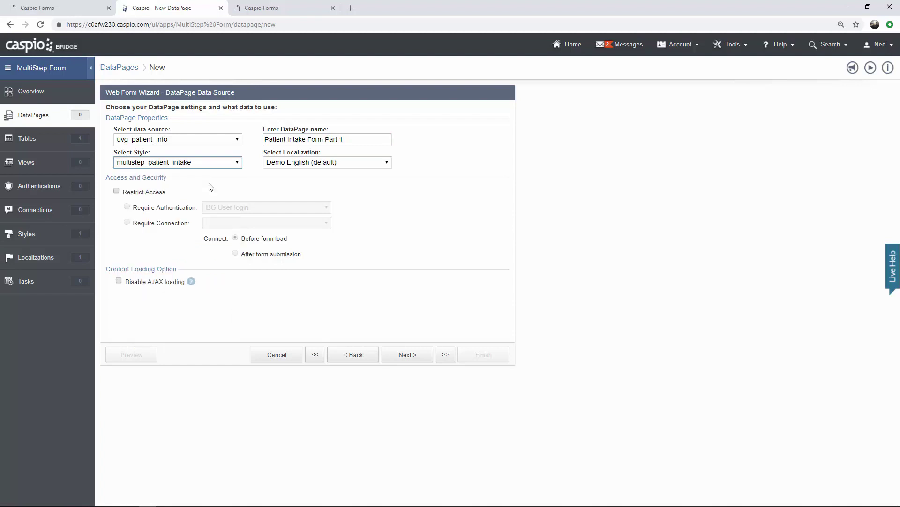
left_click(405, 355)
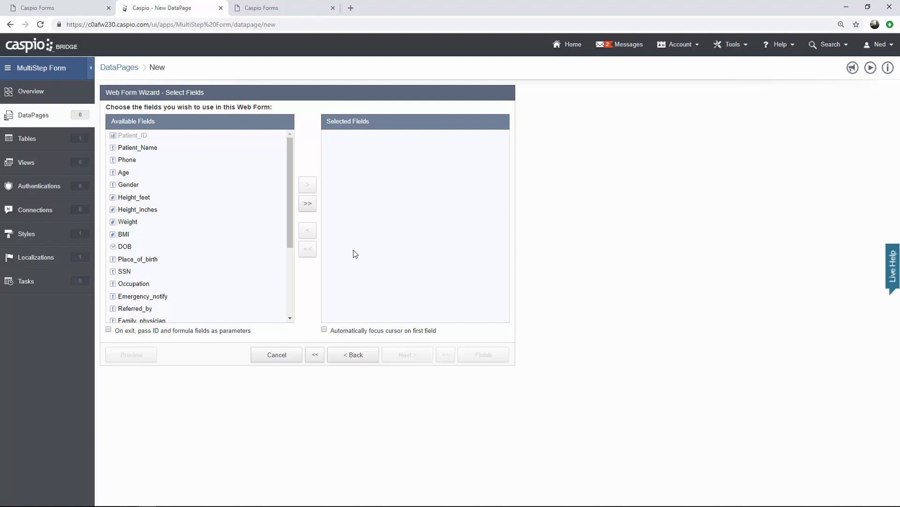
Add the fields from Patient_Name through Policy_number to the form and pass ID and formula fields as parameters on exit
left_click(205, 148)
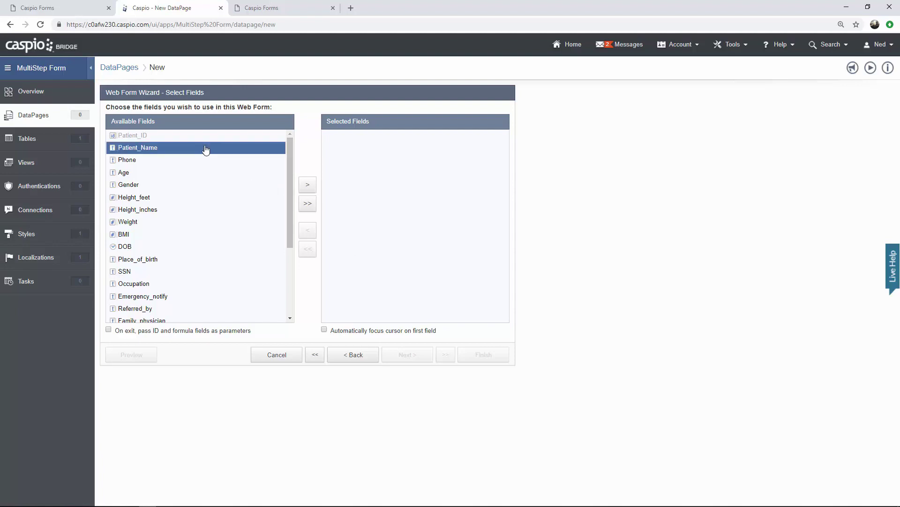
double_click(308, 188)
double_click(307, 188)
triple_click(307, 188)
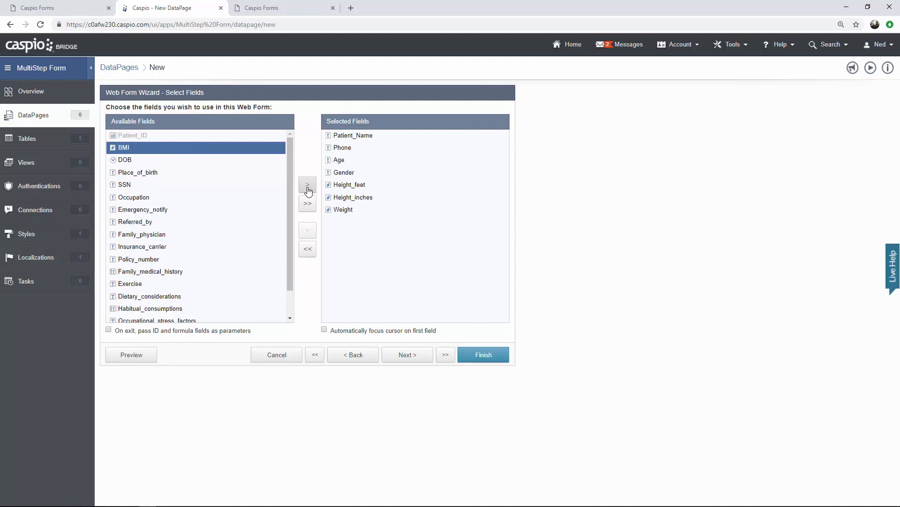
double_click(308, 188)
triple_click(308, 188)
double_click(308, 188)
double_click(307, 187)
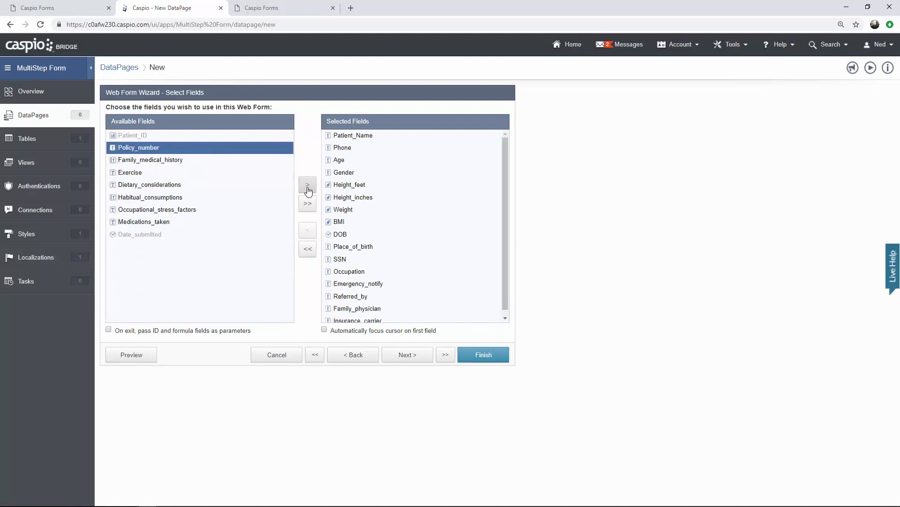
left_click(308, 188)
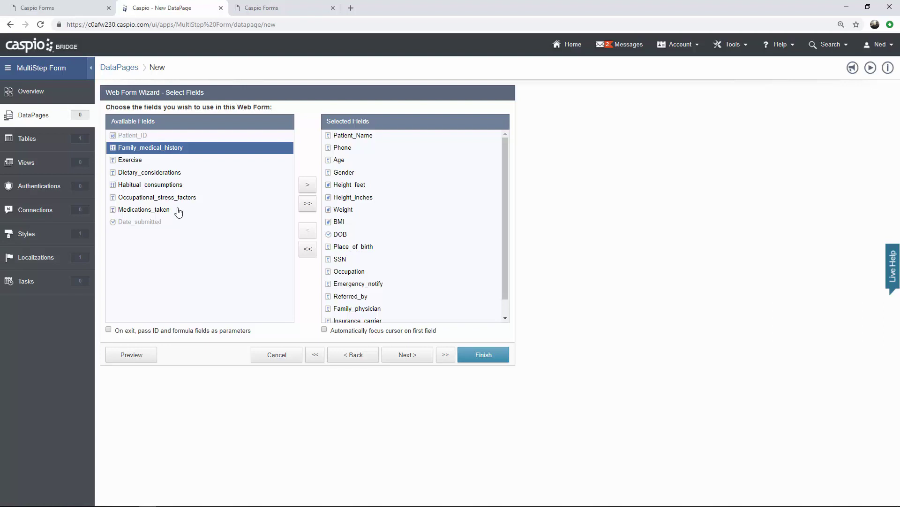
left_click(108, 329)
left_click(408, 355)
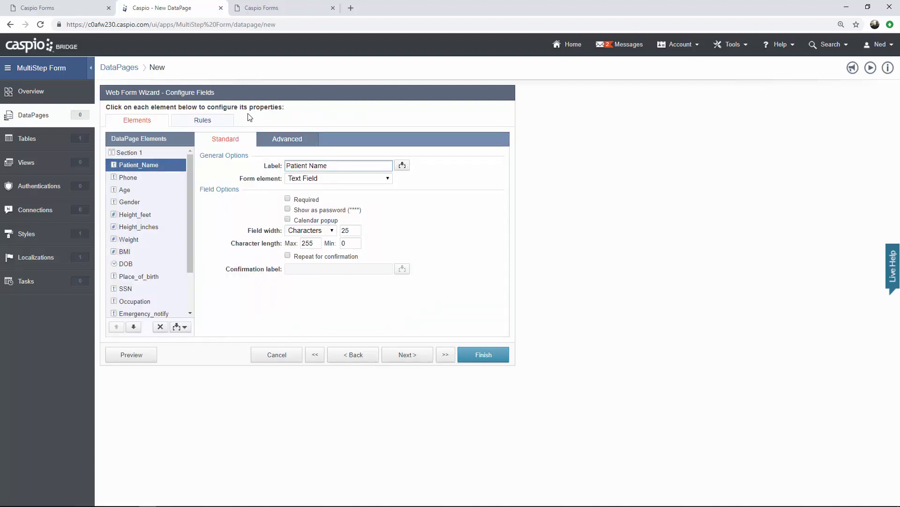
Review the standard settings of the Phone and Age fields and preview the form's default layout
left_click(153, 178)
left_click(149, 191)
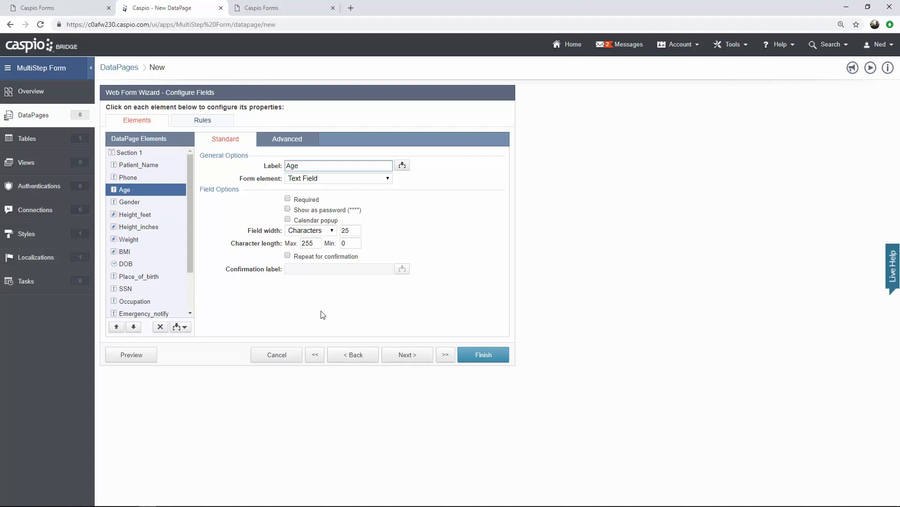
left_click(153, 357)
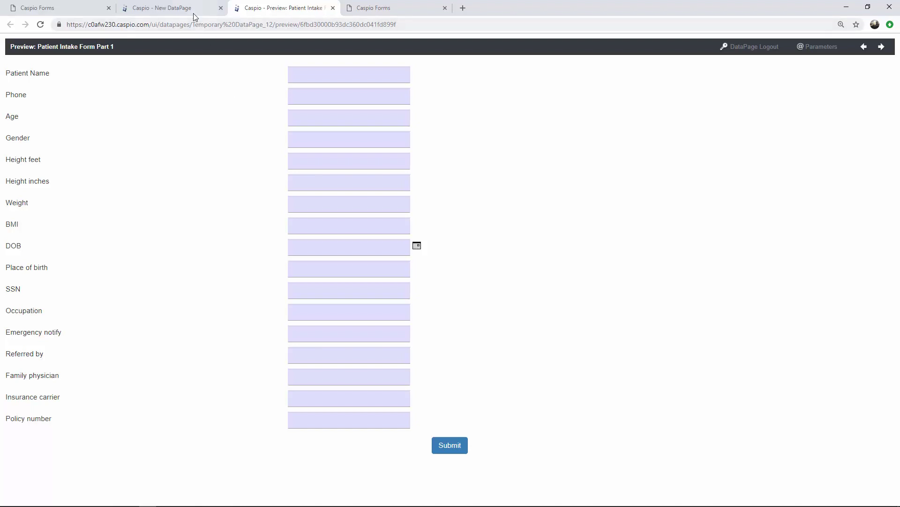
left_click(178, 8)
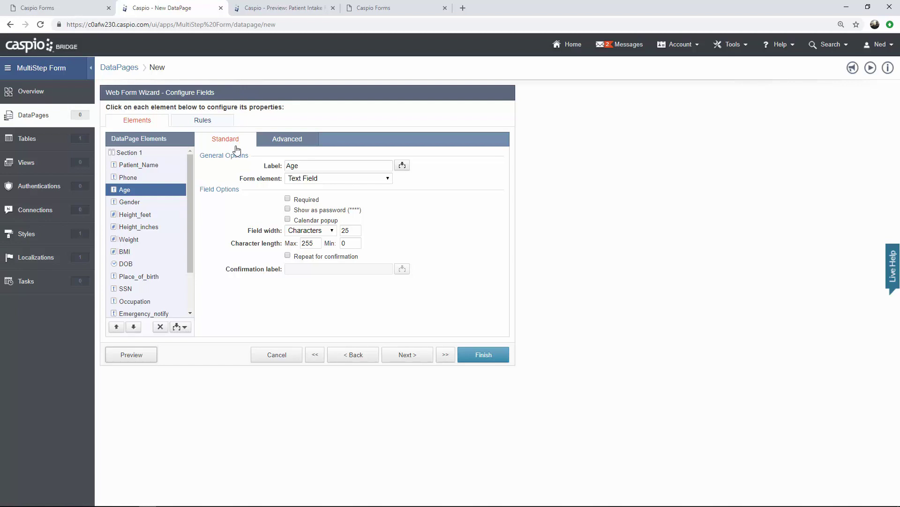
Set Section 1 to 2 columns and compare the form preview with the finished example form
left_click(131, 156)
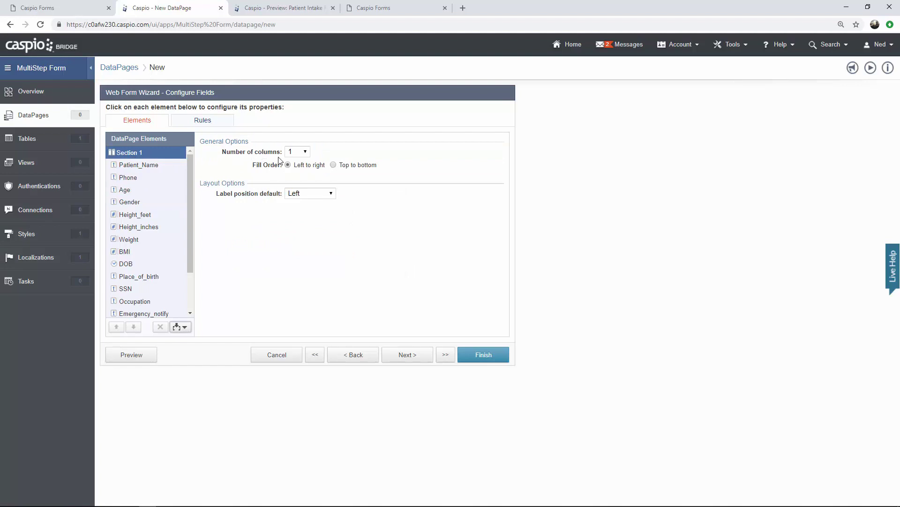
left_click(304, 152)
left_click(306, 172)
left_click(311, 193)
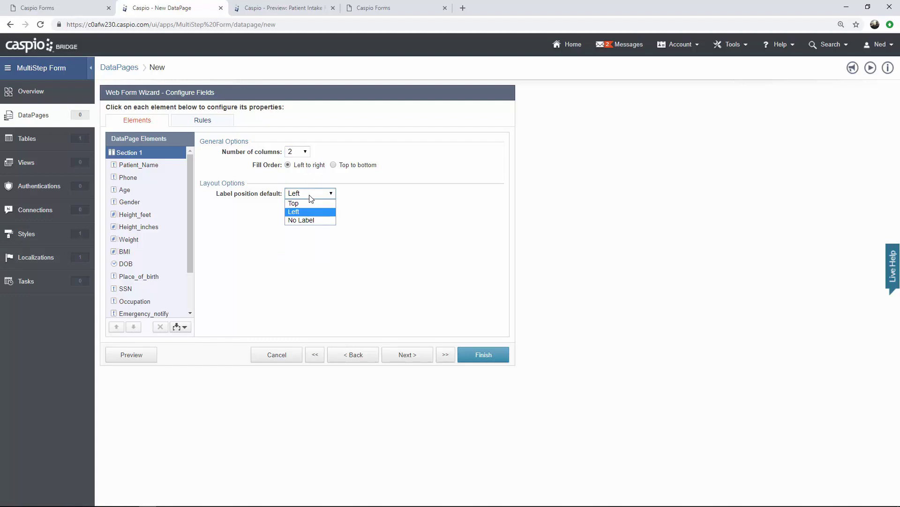
left_click(373, 196)
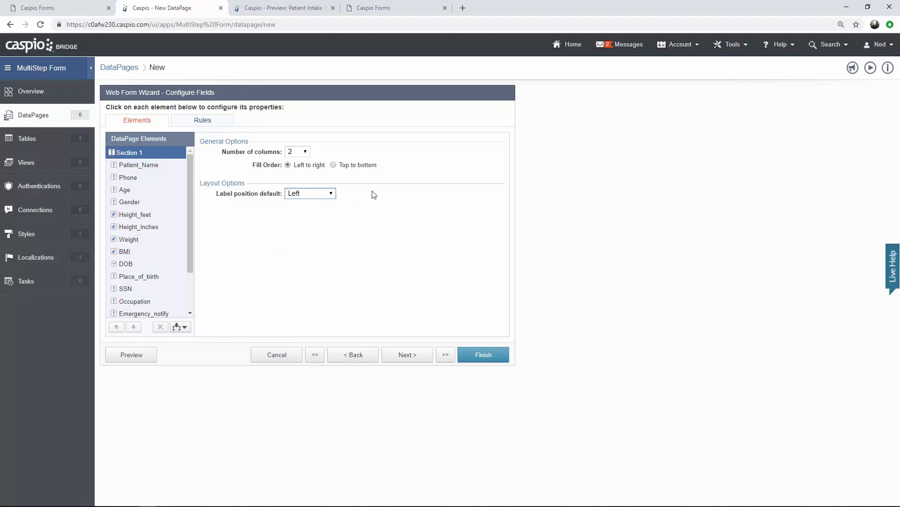
left_click(155, 359)
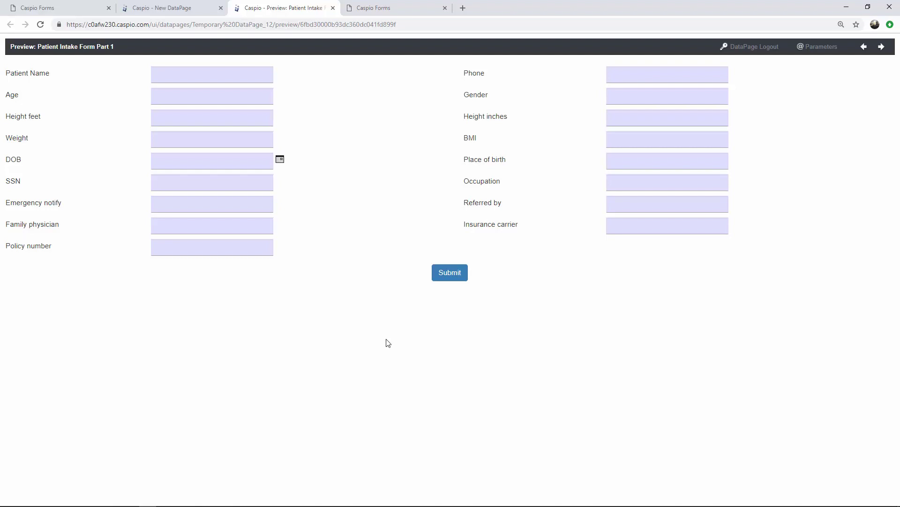
left_click(89, 12)
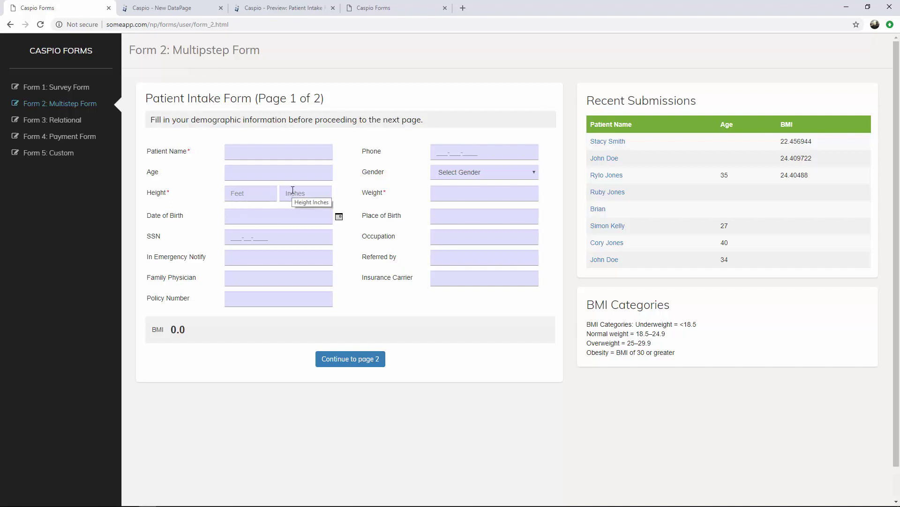
left_click(189, 14)
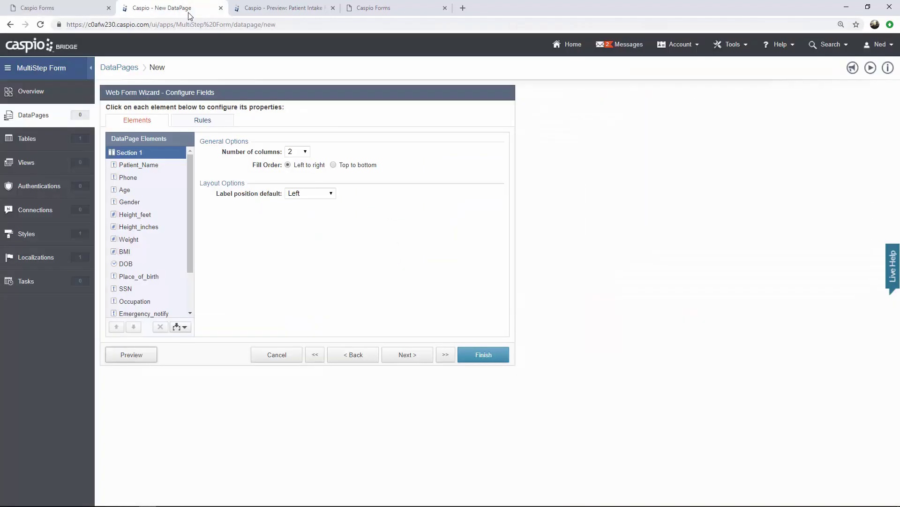
Give the Phone field the placeholder "___-___-____" and check it in the form preview
left_click(135, 183)
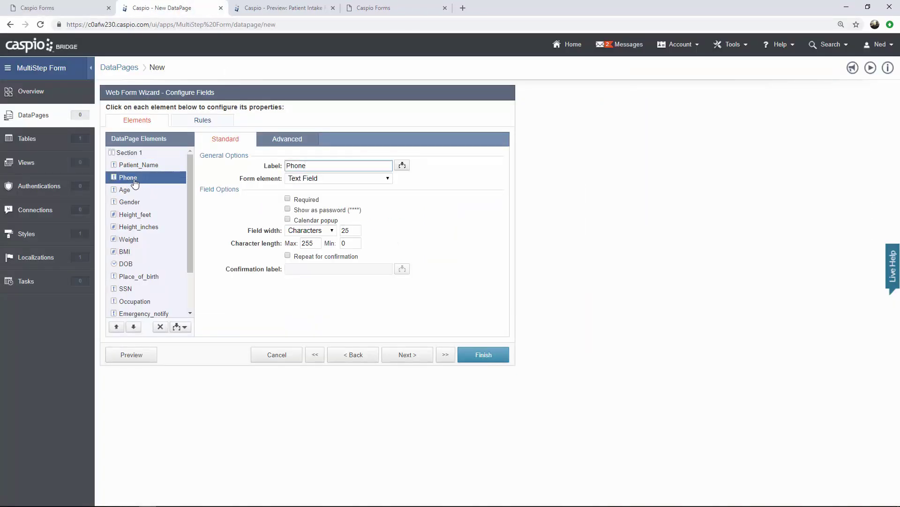
left_click(281, 143)
left_click(299, 164)
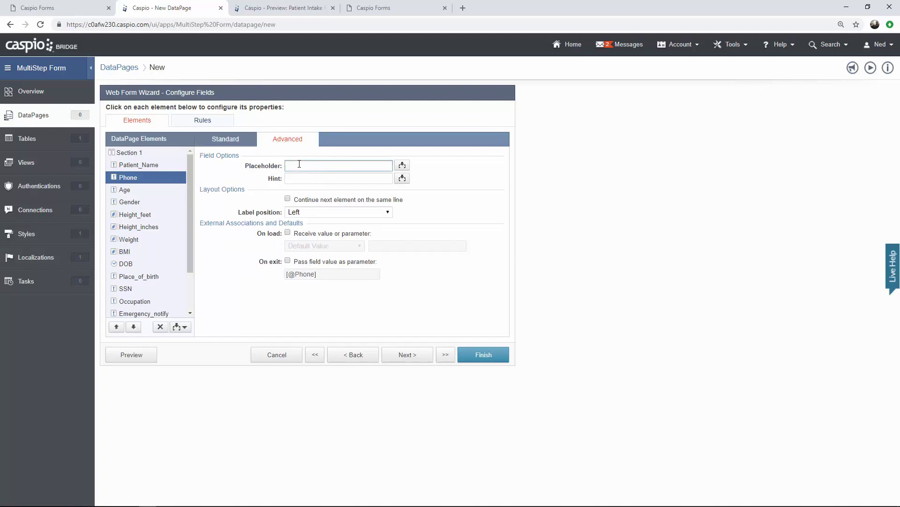
type("___-___-____")
left_click(144, 355)
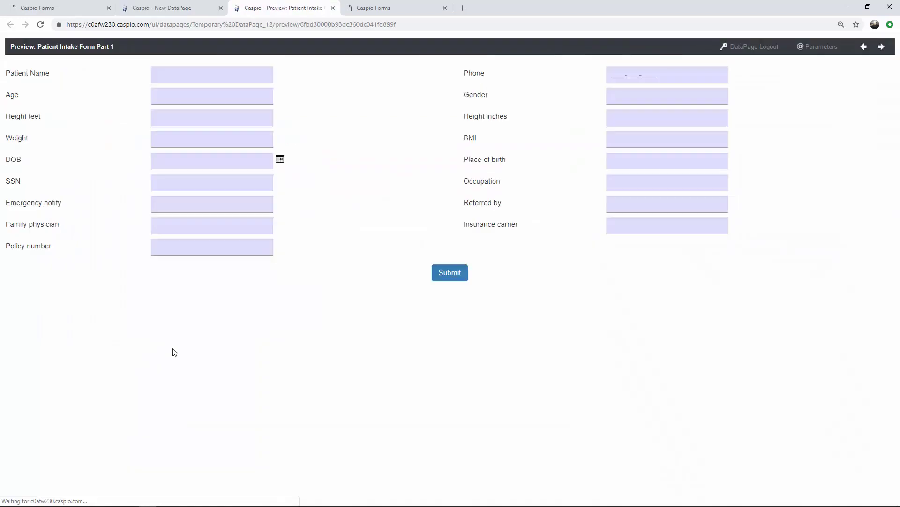
left_click(624, 75)
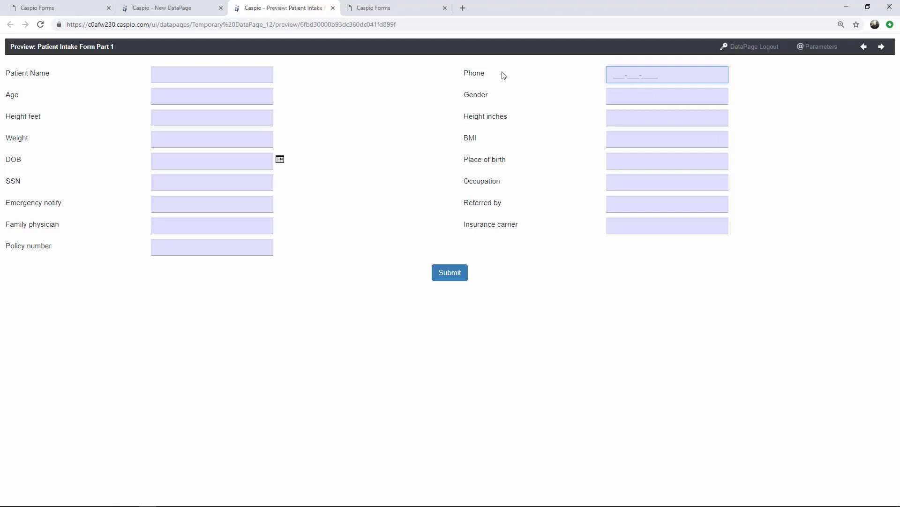
left_click(182, 13)
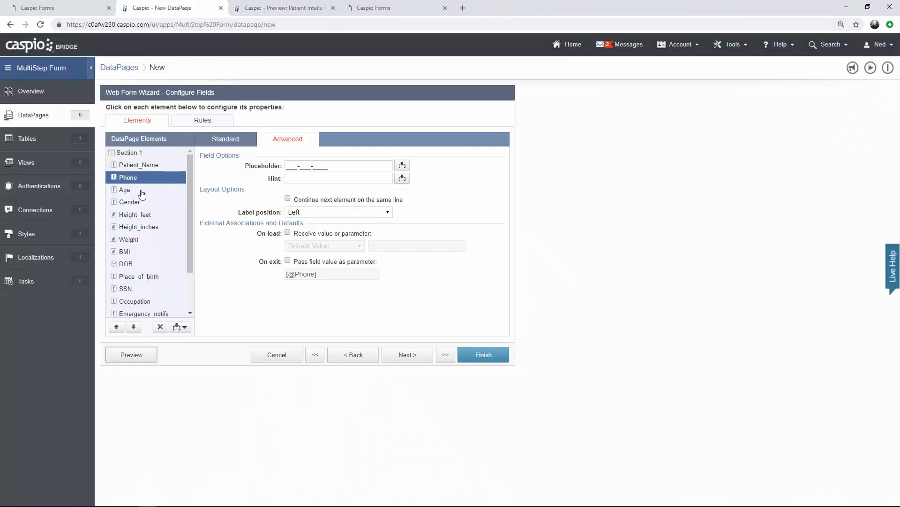
Turn the Gender field into a dropdown with custom values and add a "Select Gender" option with an empty value
left_click(151, 207)
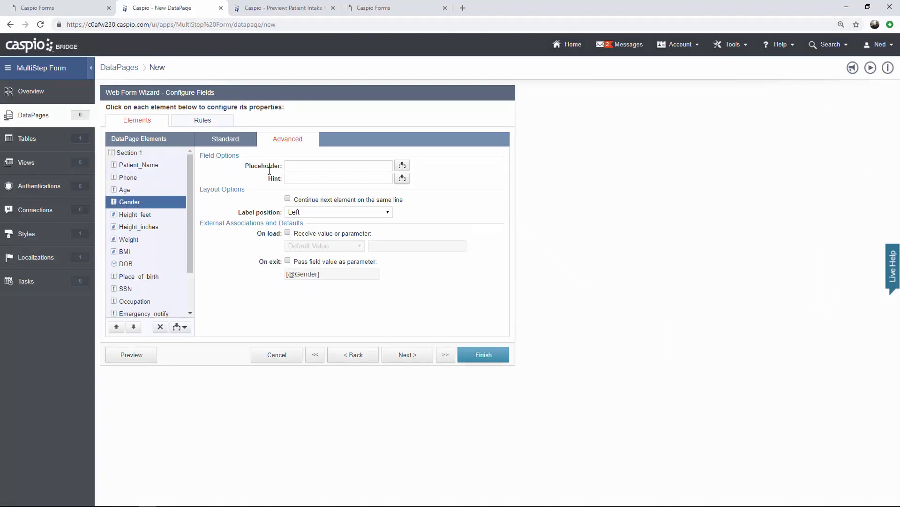
left_click(242, 144)
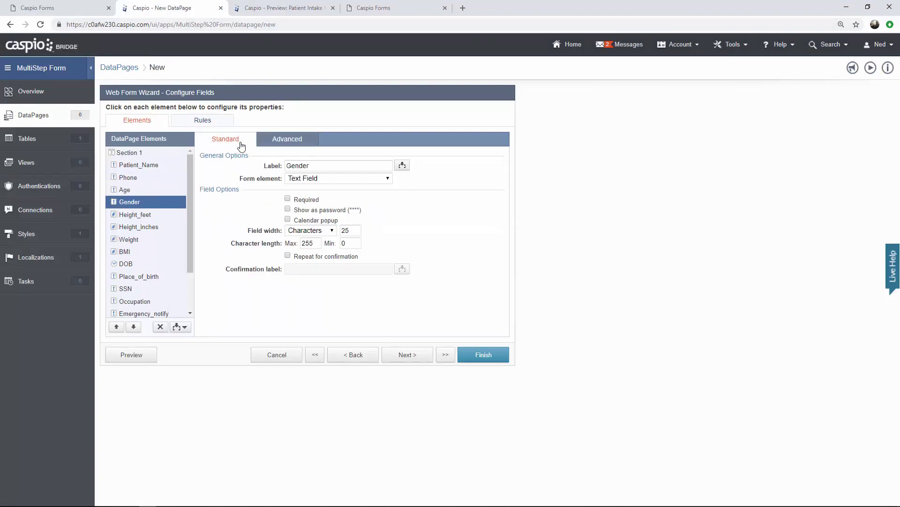
left_click(330, 179)
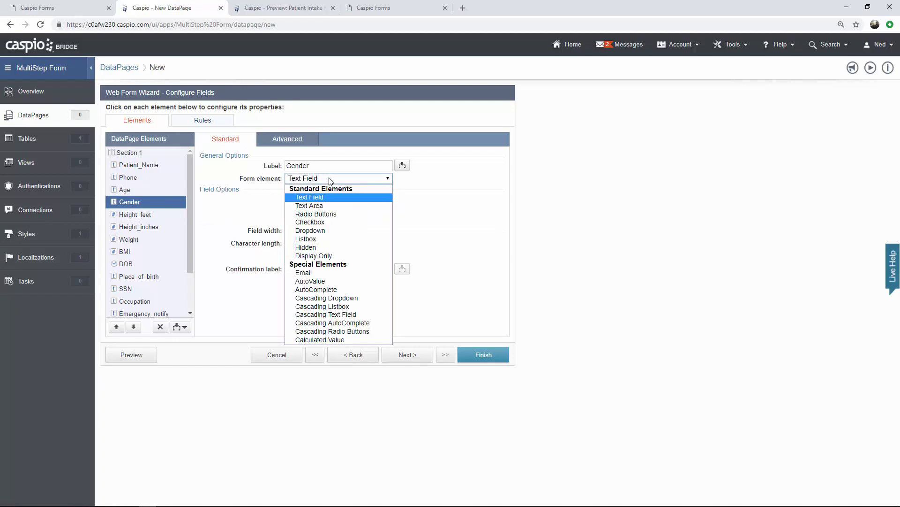
left_click(327, 229)
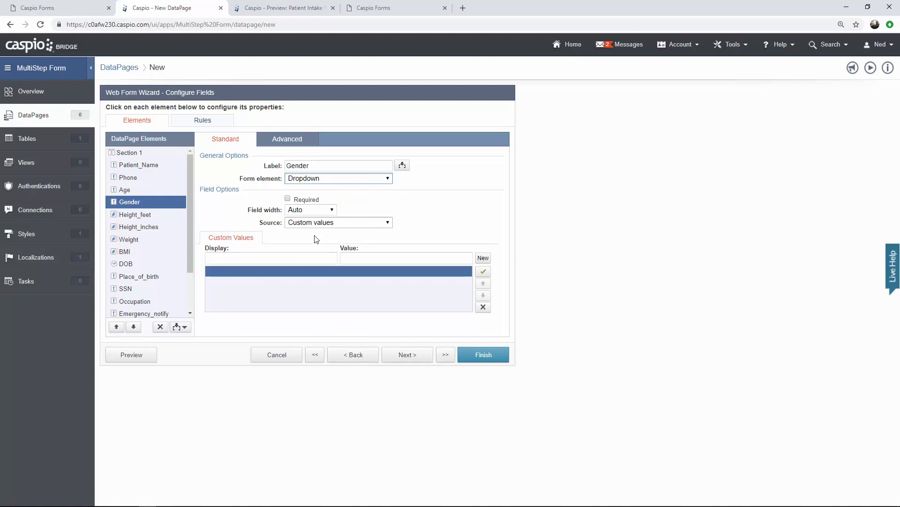
left_click(315, 257)
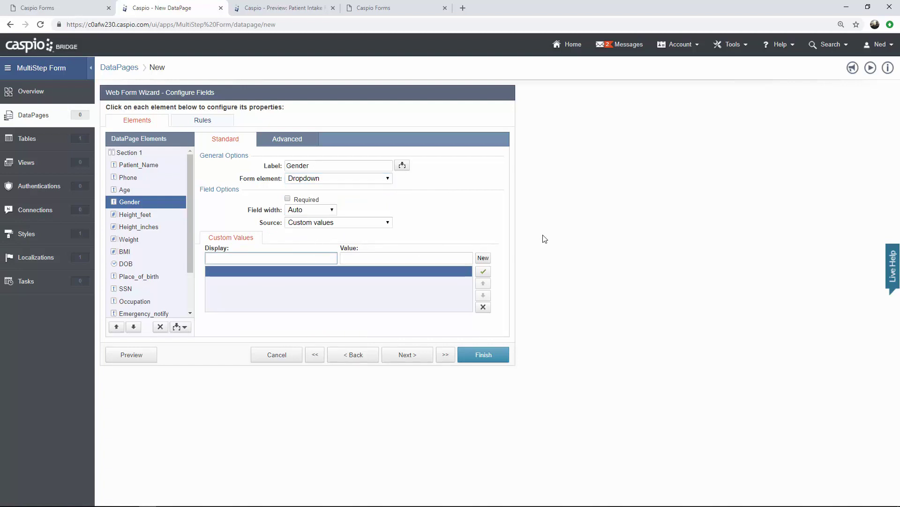
type("Select Gender")
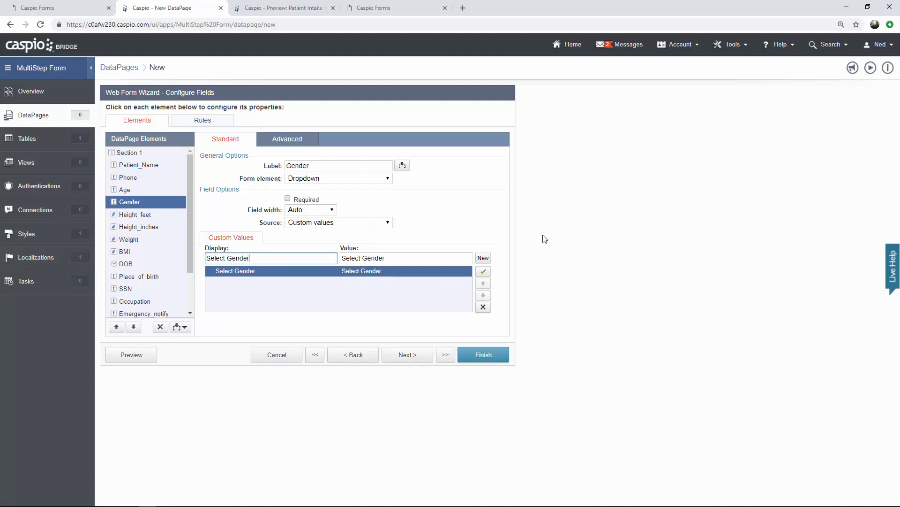
left_click_drag(395, 258, 342, 258)
key("BackSpace")
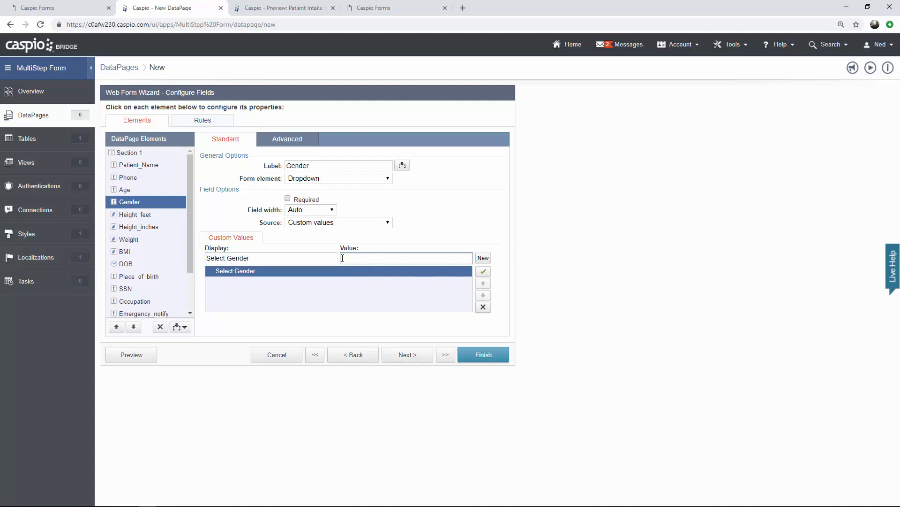
Add the options Male and Female to the Gender dropdown and check its list in the form preview
left_click(483, 258)
type("Male")
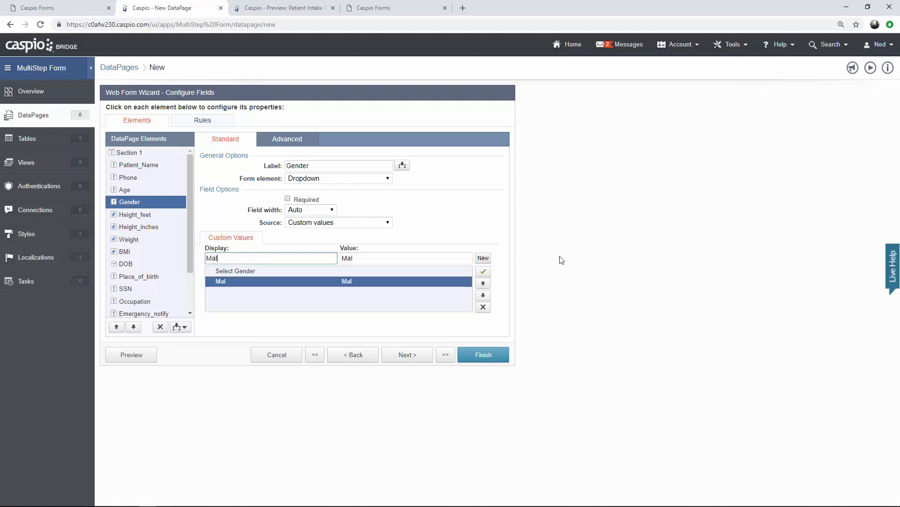
left_click(484, 258)
type("Female")
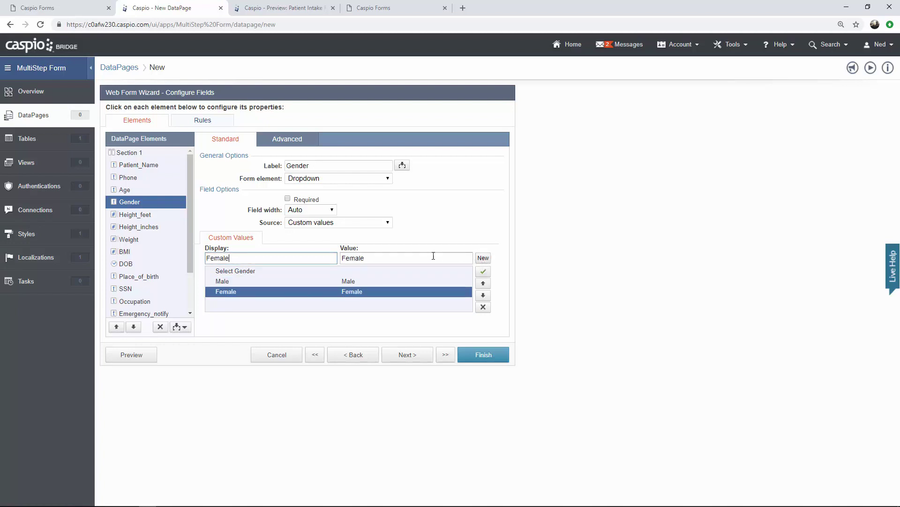
left_click(129, 355)
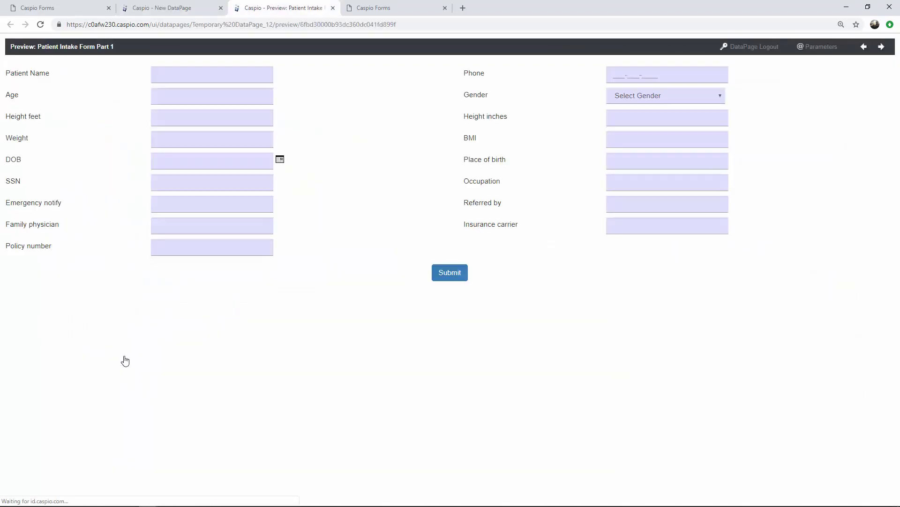
left_click(651, 100)
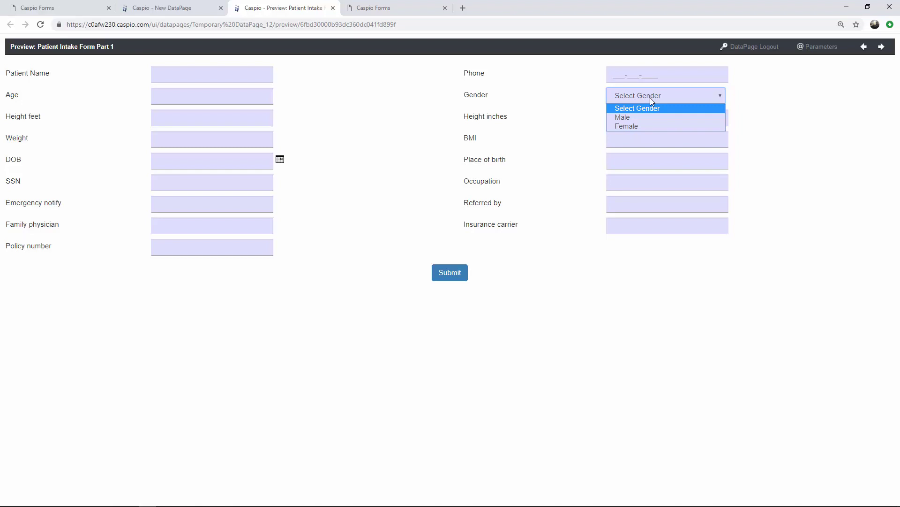
left_click(441, 126)
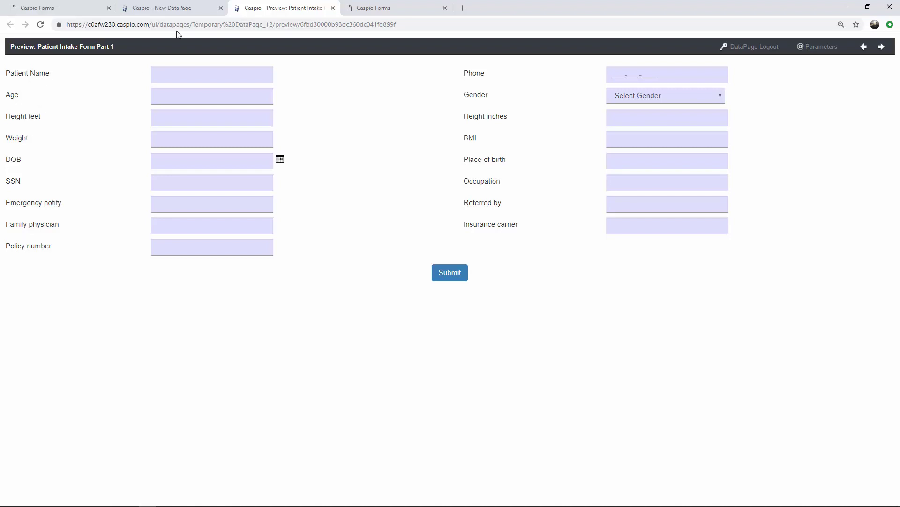
left_click(183, 12)
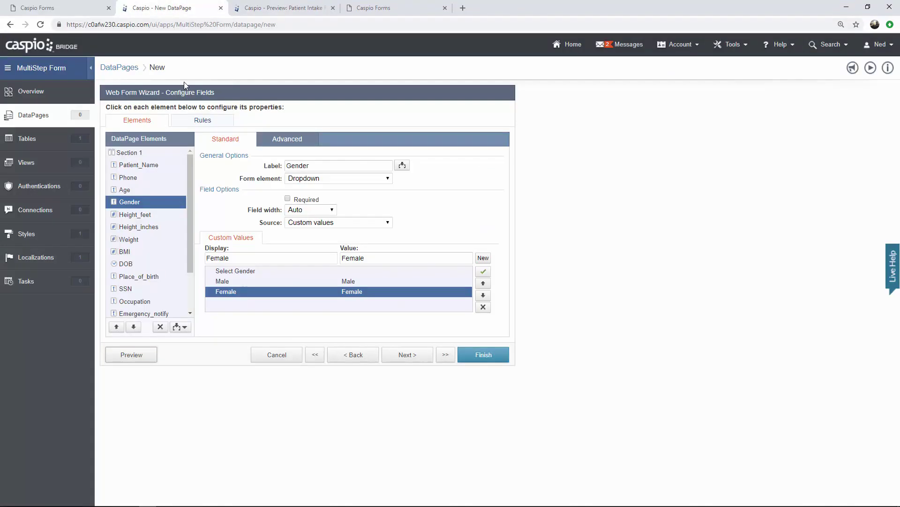
Shorten the Height_feet label to "Height", continue the next element on the same line and set the placeholder to "Feet"
left_click(134, 216)
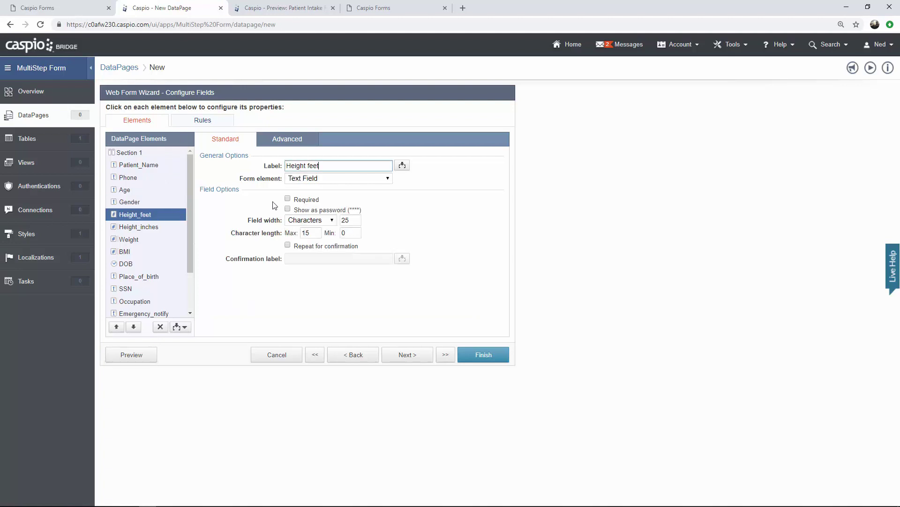
double_click(313, 166)
key("BackSpace")
left_click(290, 146)
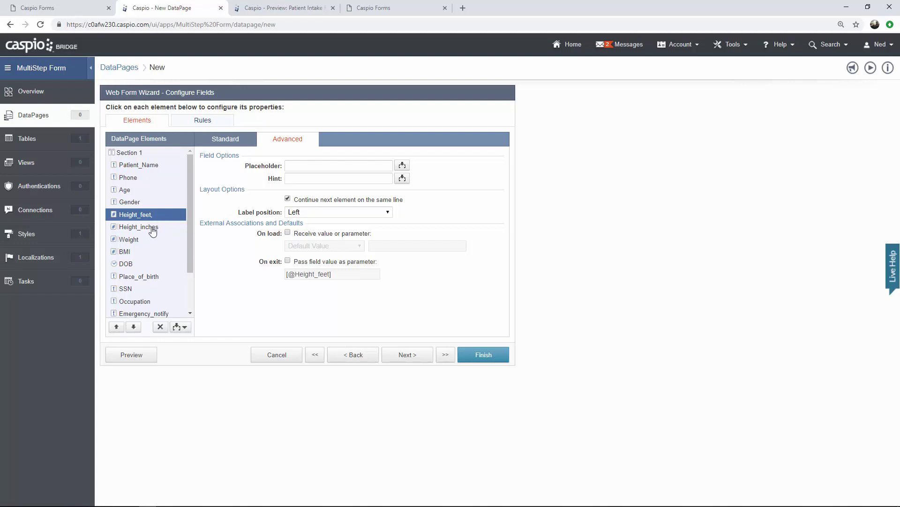
left_click(307, 167)
type("Feet")
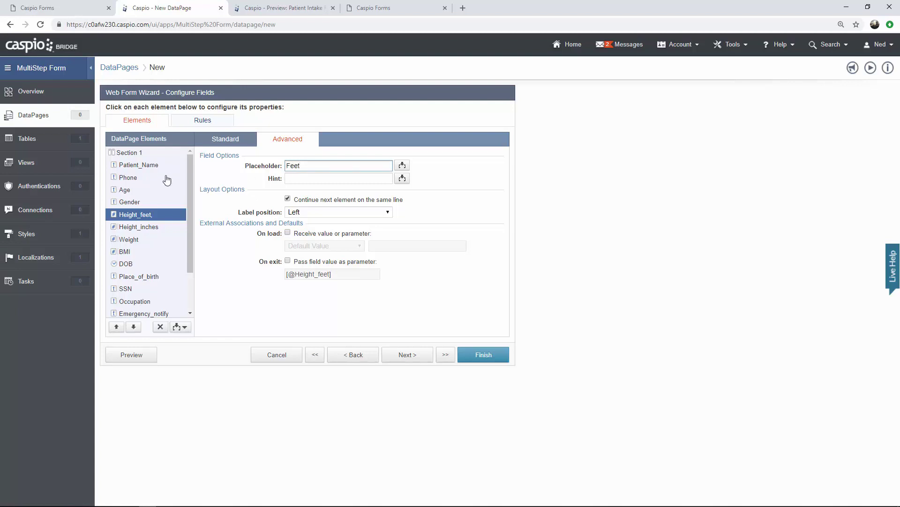
Set the Height_inches field to No Label with the placeholder "Inches" and check it in the form preview
left_click(139, 229)
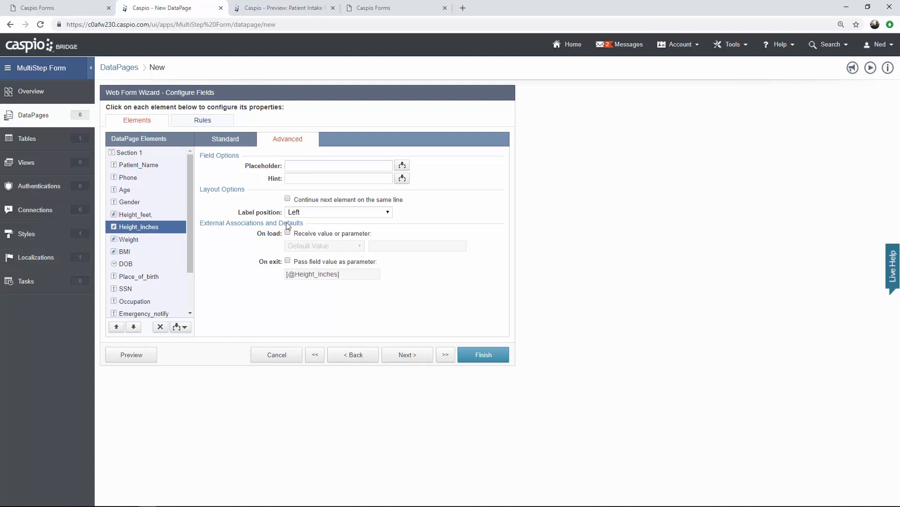
left_click(303, 213)
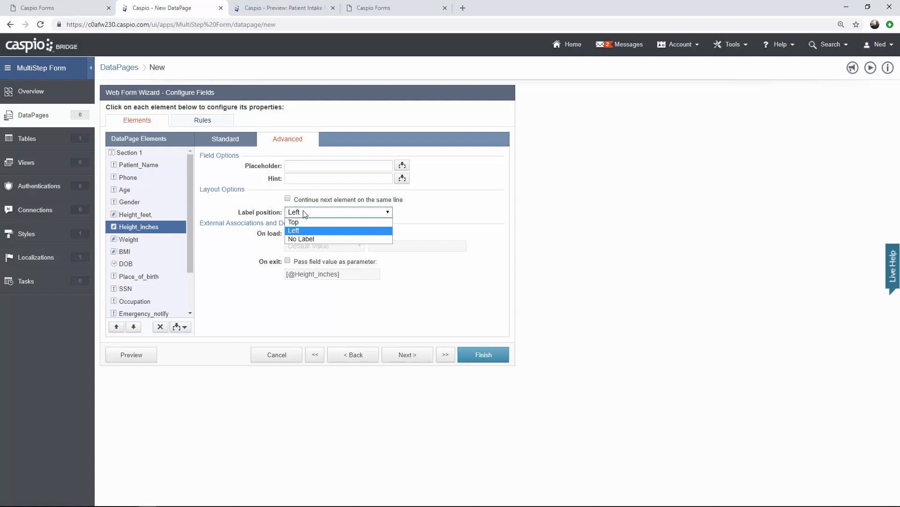
left_click(311, 238)
left_click(314, 165)
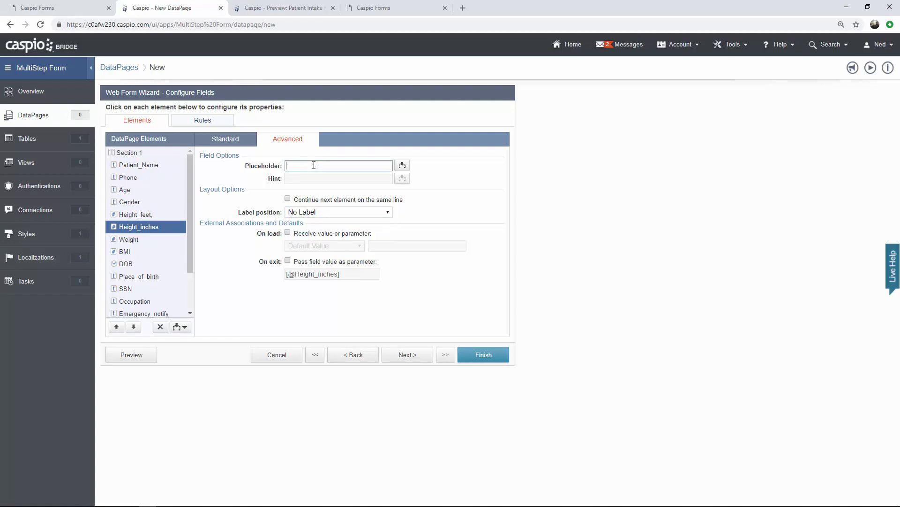
type("Inches")
left_click(147, 356)
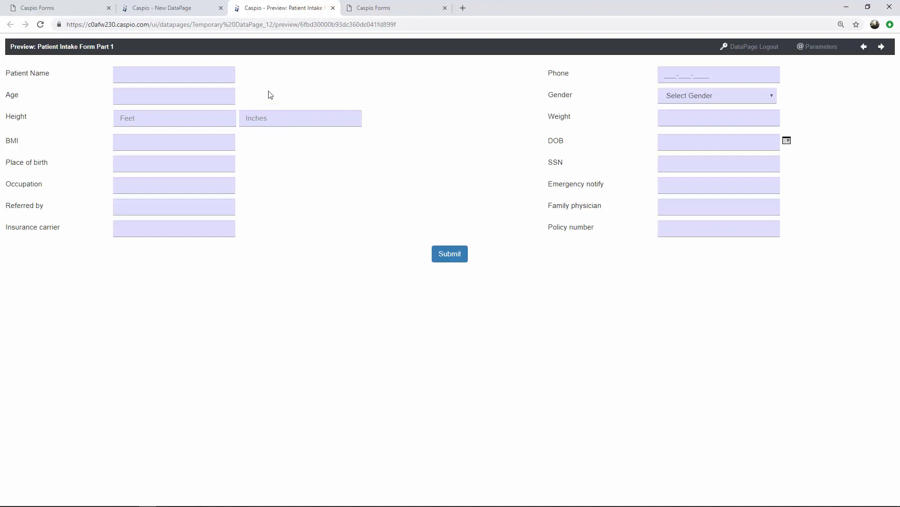
Set the Height_feet field width to 90 pixels
left_click(196, 10)
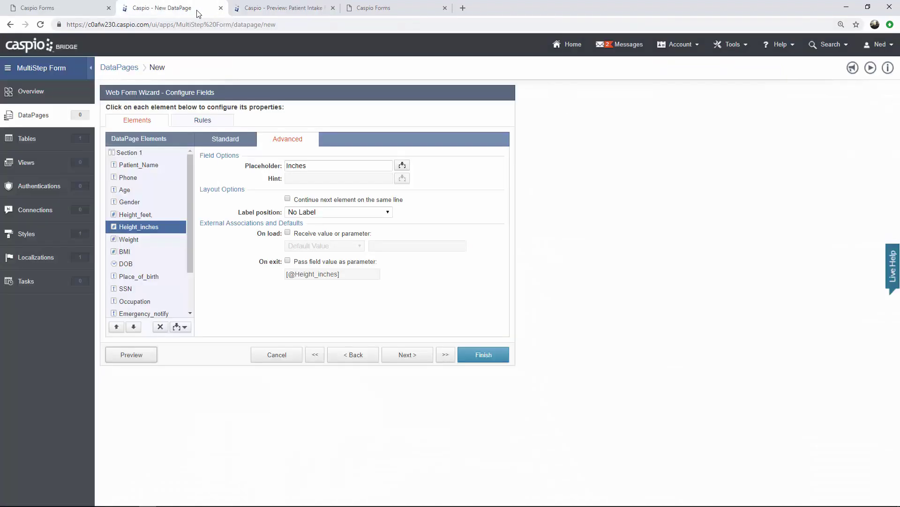
left_click(145, 216)
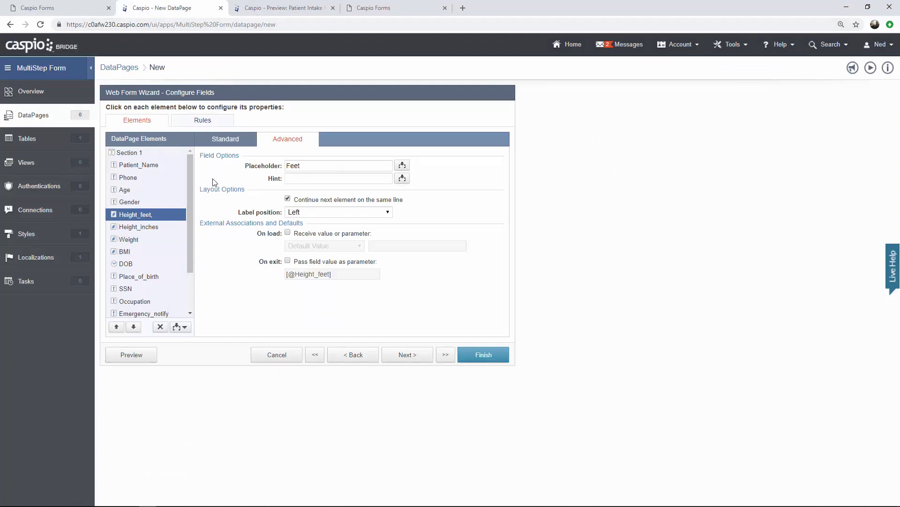
left_click(226, 140)
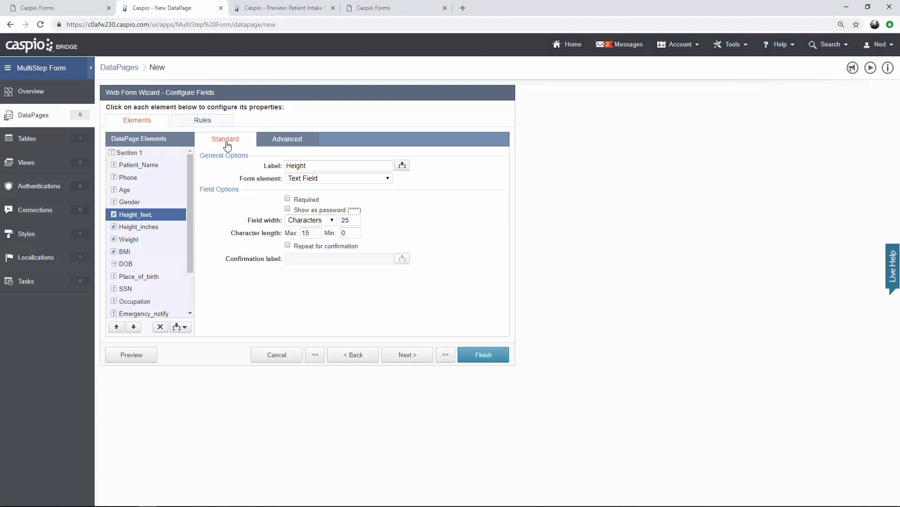
left_click(313, 220)
left_click(314, 239)
key("Tab")
type("90")
Set the Height_inches field width to 90 pixels and check the height fields in the form preview
left_click(156, 229)
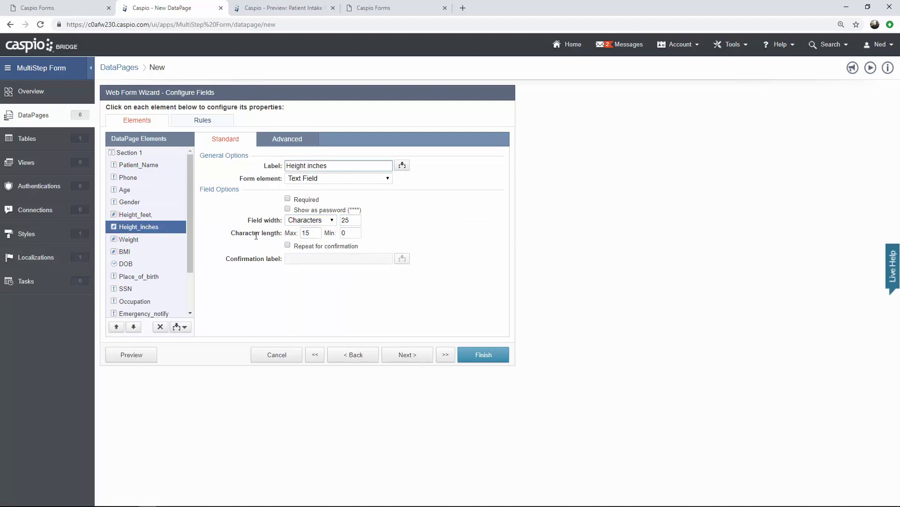
left_click(313, 220)
left_click(313, 240)
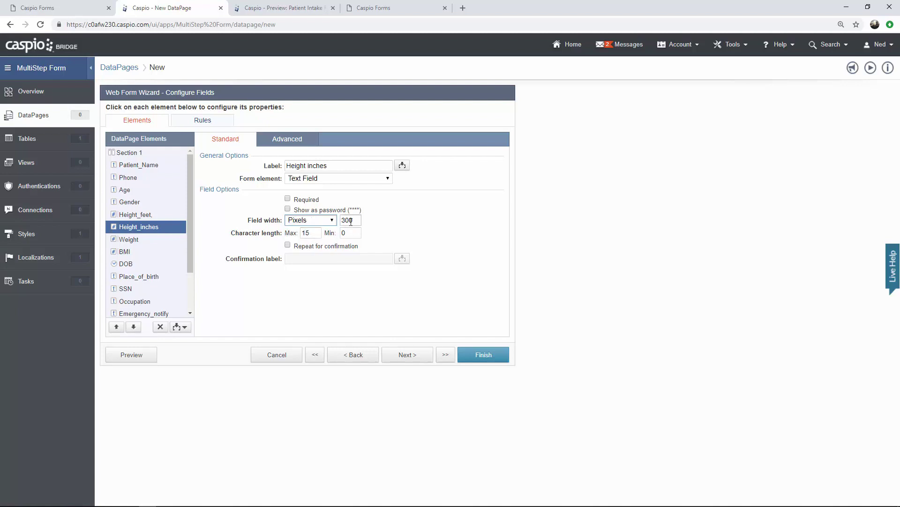
key("Tab")
left_click(152, 356)
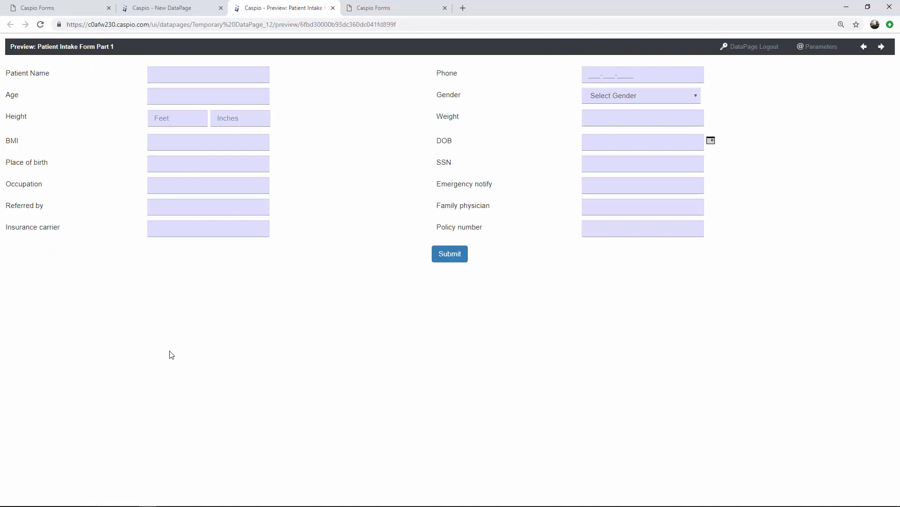
Change the BMI field's form element to Calculated Value
key("ctrl+shift+Tab")
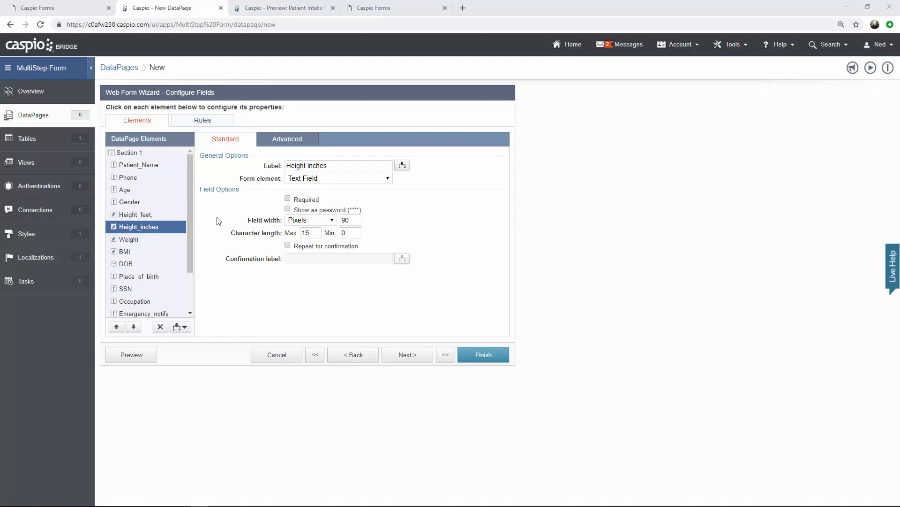
left_click(130, 256)
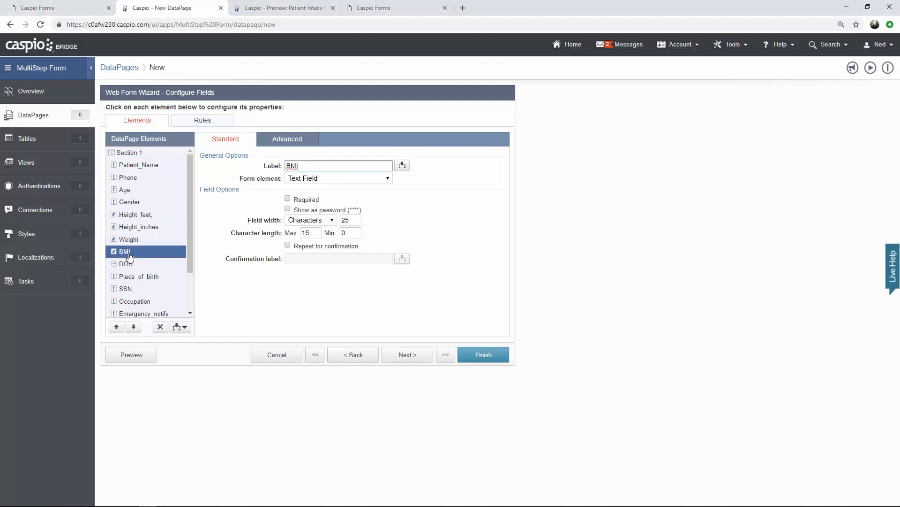
left_click(387, 178)
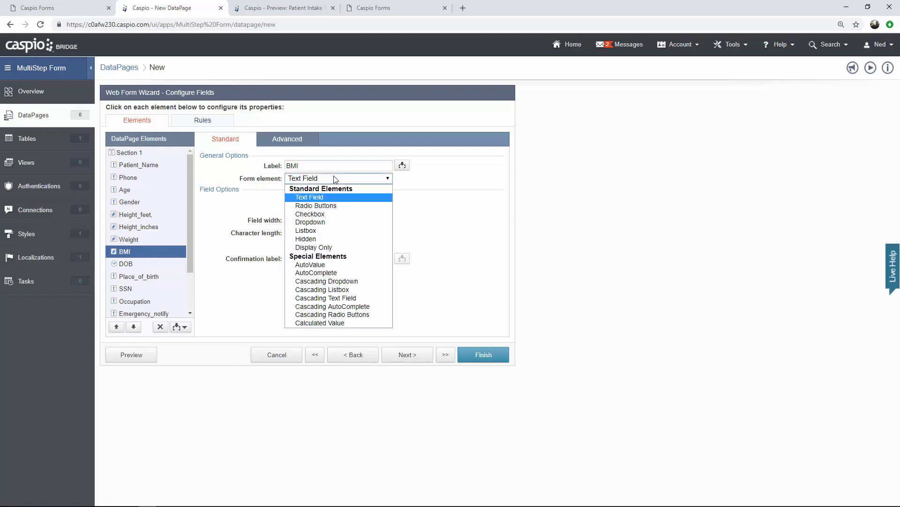
left_click(345, 323)
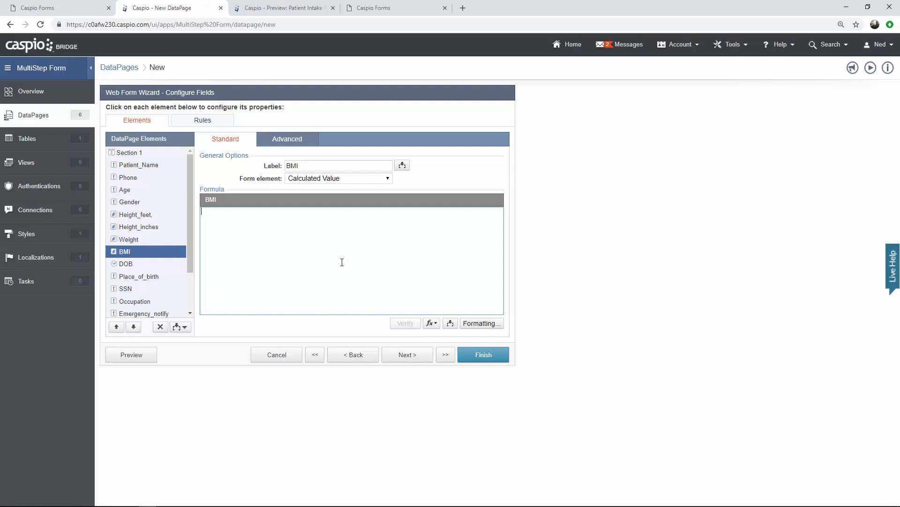
left_click(433, 324)
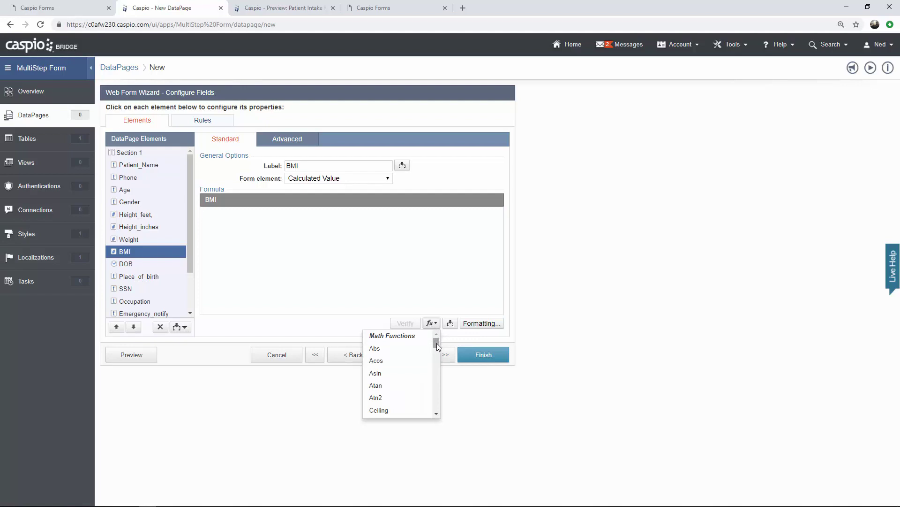
mouse_move(437, 343)
left_mouse_down()
mouse_move(435, 411)
mouse_move(435, 340)
left_mouse_up()
left_click(354, 242)
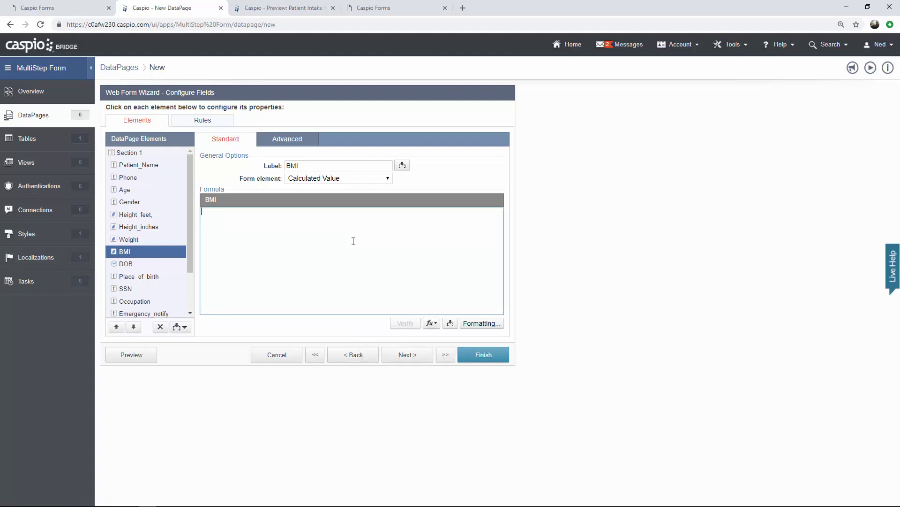
Start the BMI formula with the IsNull function, containing 703 multiplied by the Weight field
left_click(431, 323)
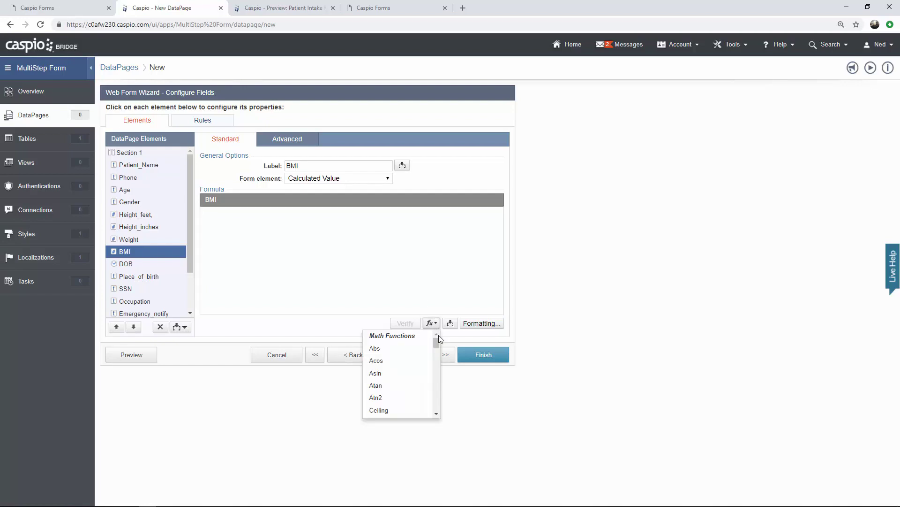
left_click_drag(438, 339, 435, 404)
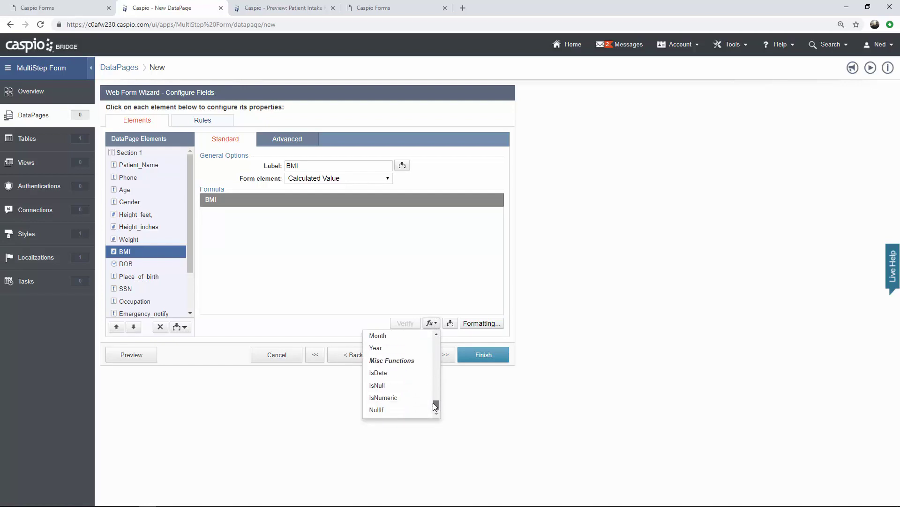
left_click(409, 391)
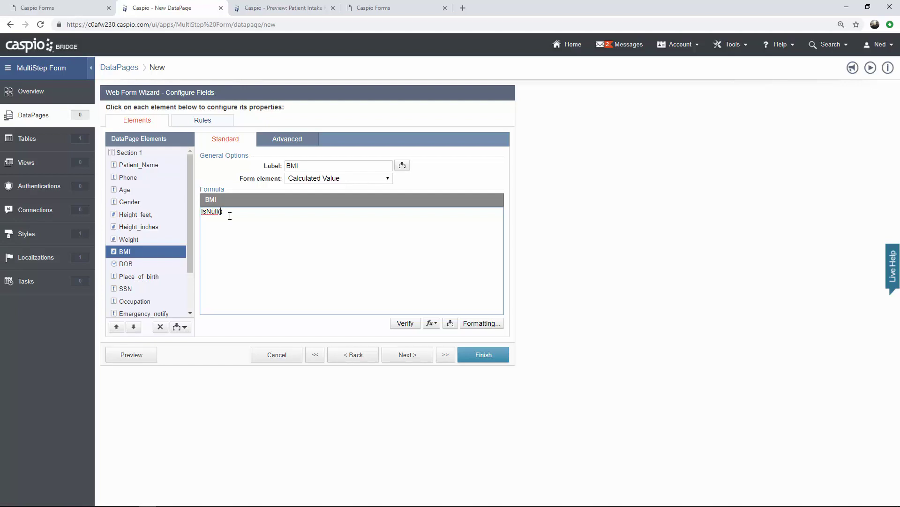
type("703*")
left_click(451, 323)
left_click(453, 341)
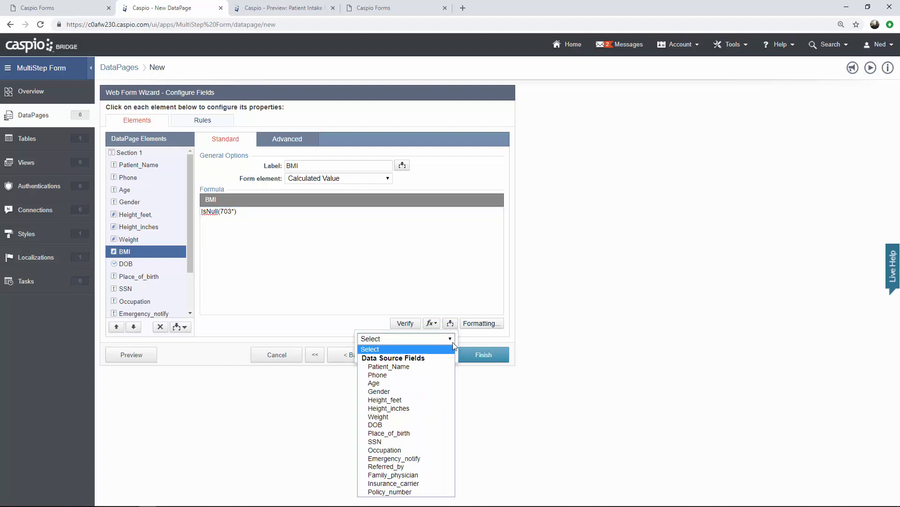
left_click(399, 418)
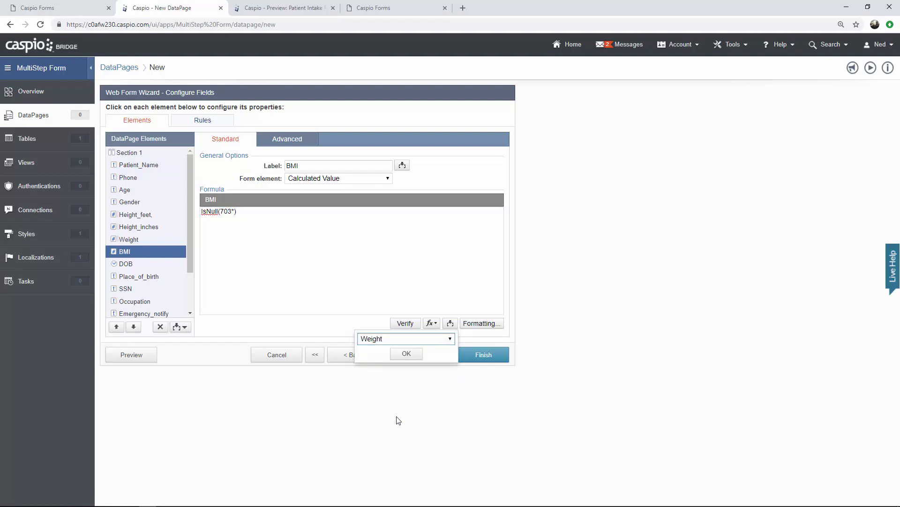
left_click(403, 359)
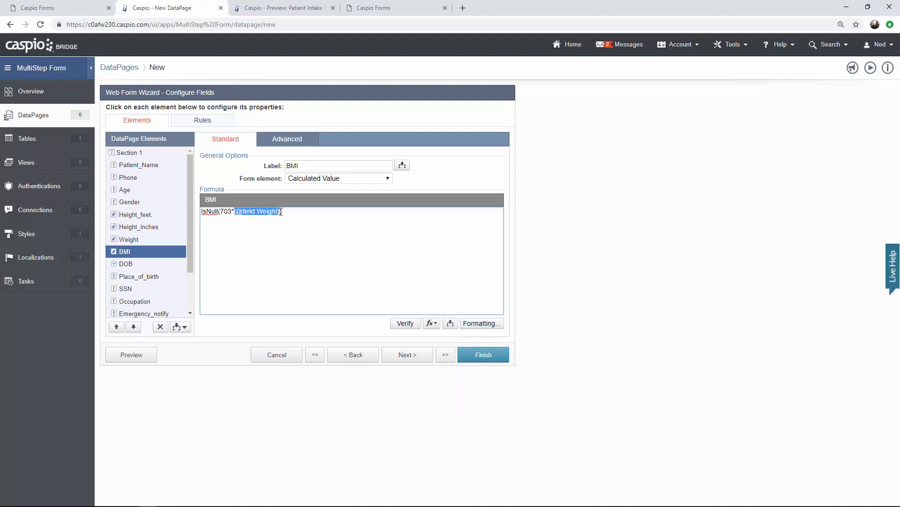
Add a division by the Power function after the Weight field in the BMI formula
left_click(310, 217)
type("/")
left_click(431, 323)
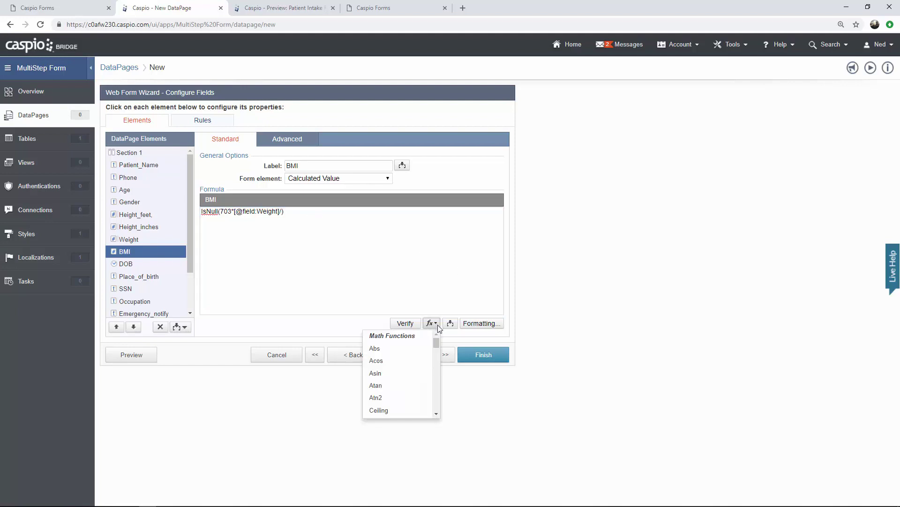
left_click_drag(436, 341, 434, 359)
left_click(408, 383)
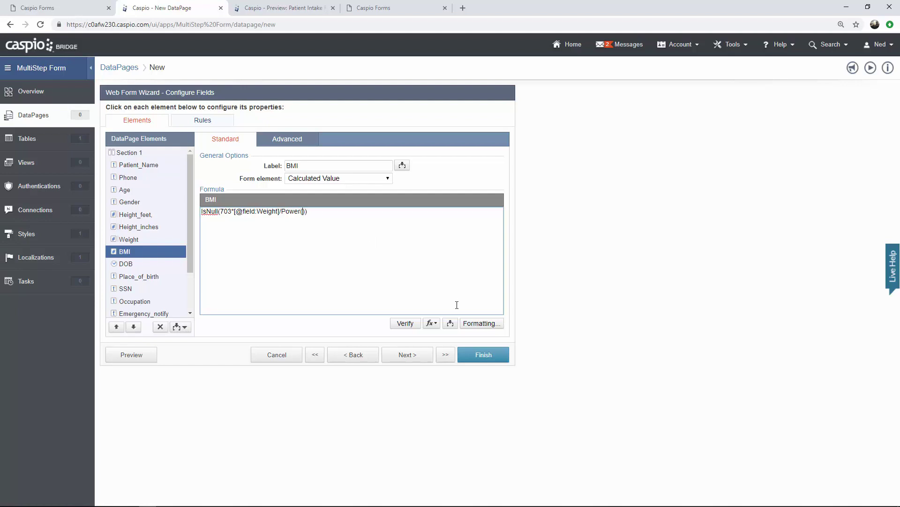
Fill the Power function's base with the Height_feet field times 12 plus the Height_inches field
left_click(450, 323)
left_click(446, 339)
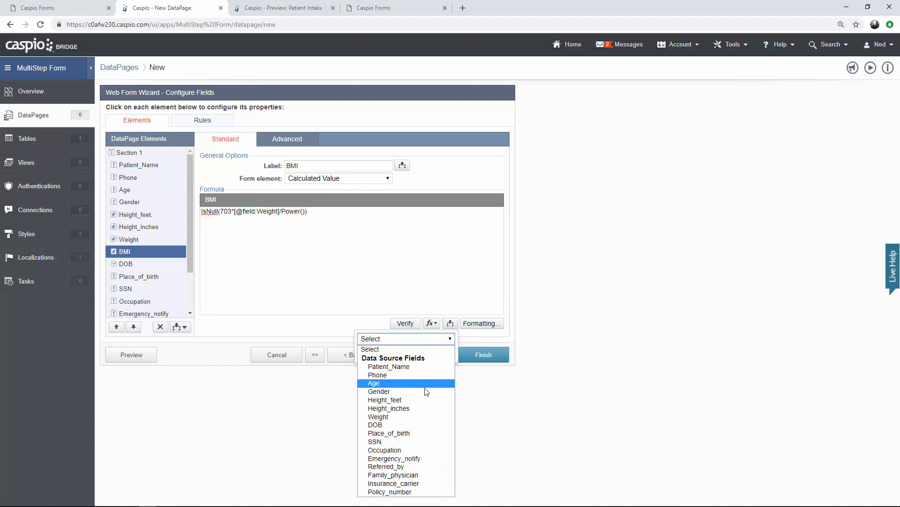
left_click(417, 399)
left_click(410, 414)
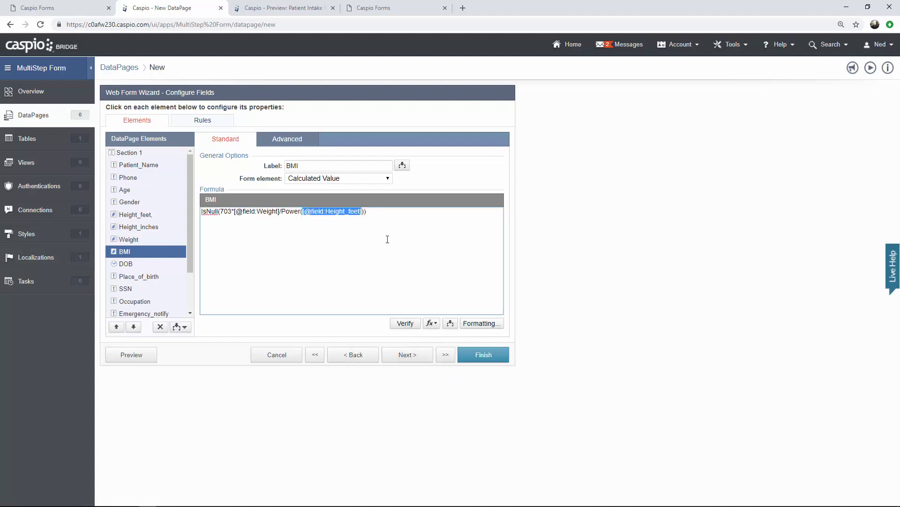
left_click(362, 211)
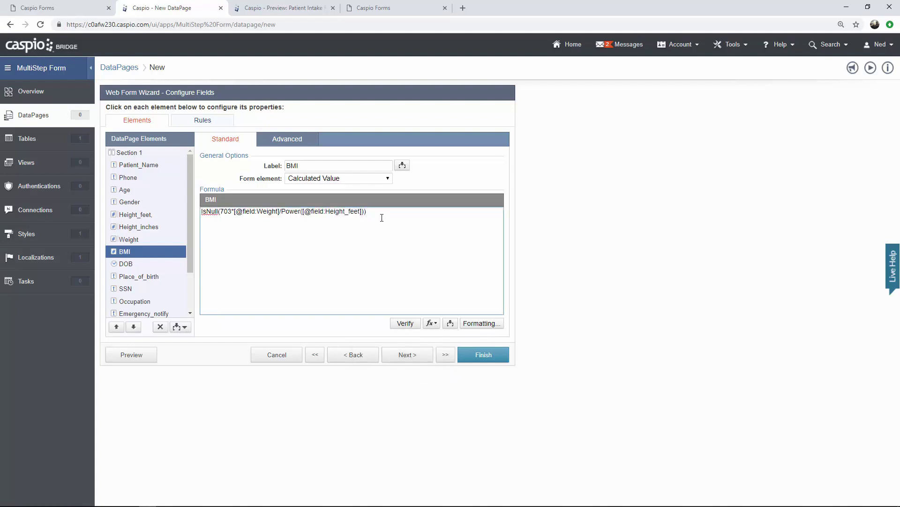
type("*12+")
left_click(450, 323)
left_click(413, 338)
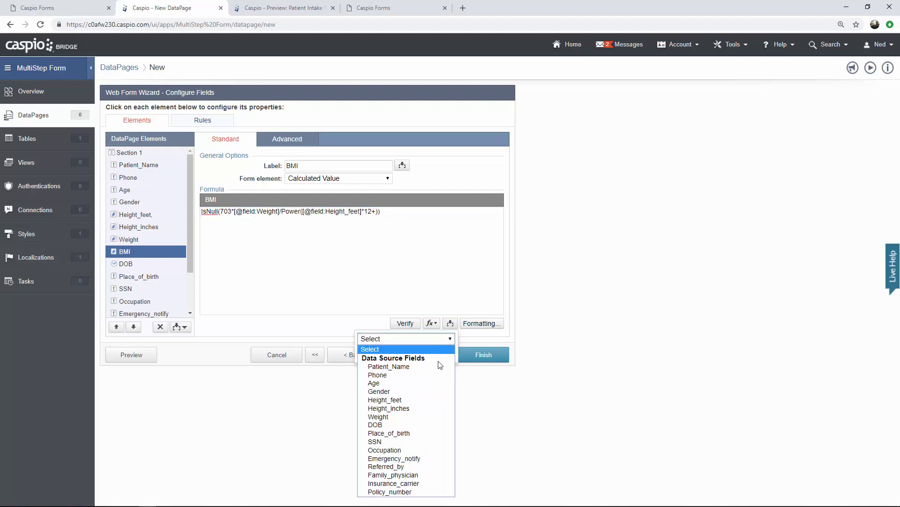
left_click(413, 408)
left_click(407, 357)
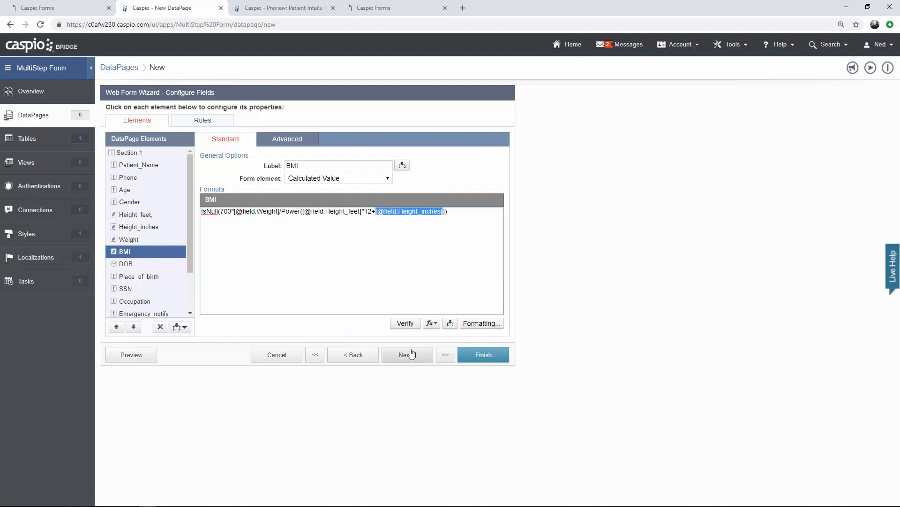
Complete the BMI formula with 2 as the Power exponent and 0 as the IsNull replacement, and verify it
left_click(444, 215)
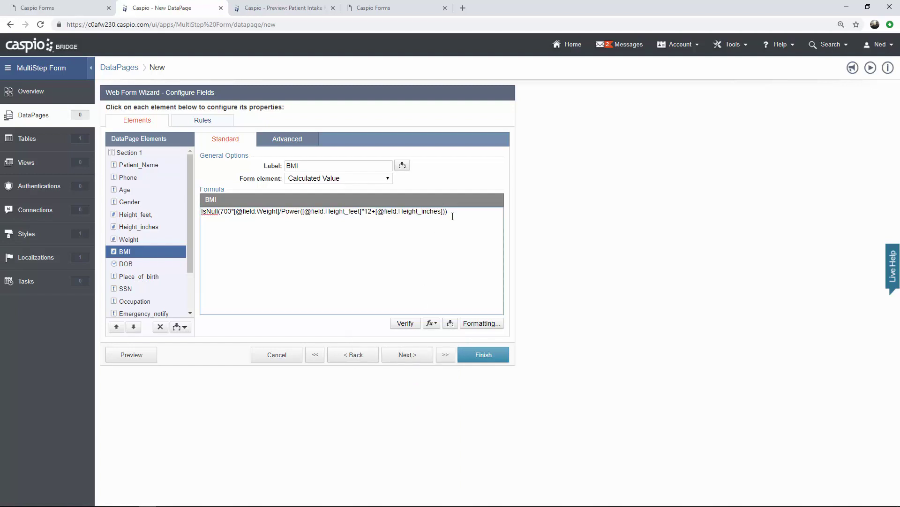
type(",2")
type("0")
left_click(405, 323)
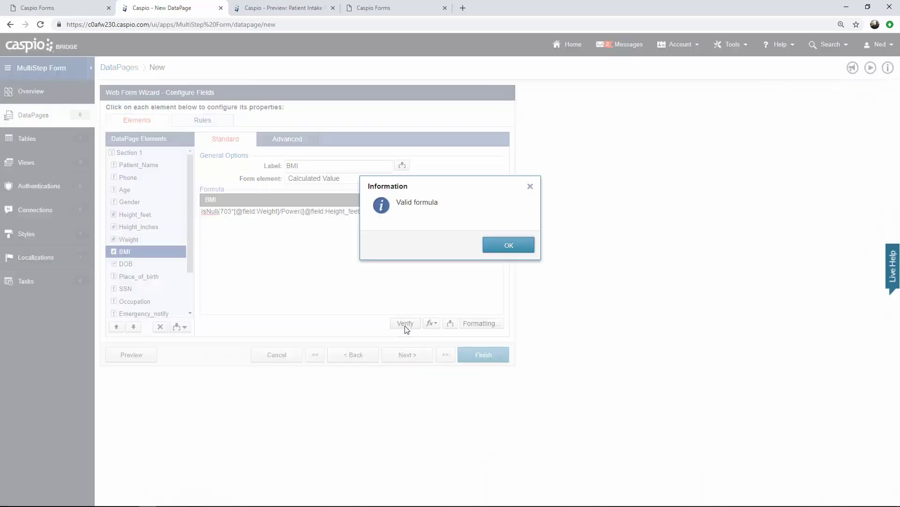
left_click(505, 245)
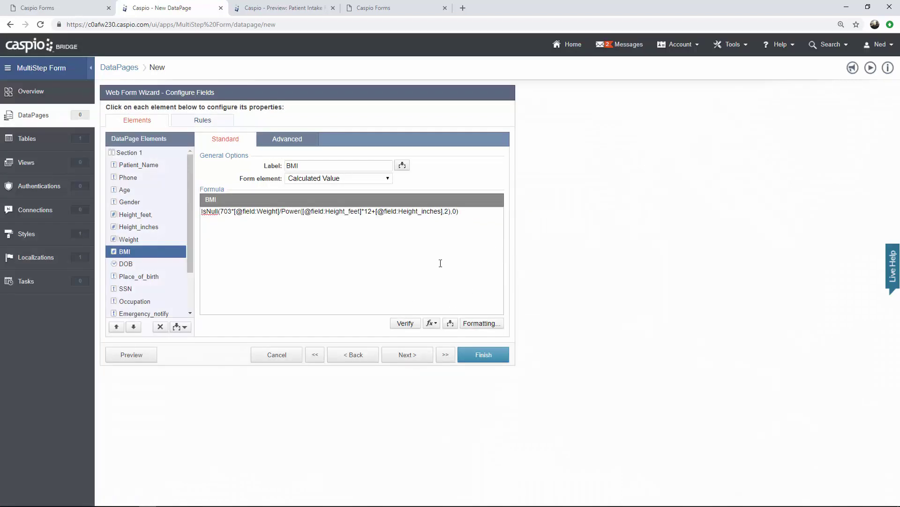
Test the BMI calculation in the form preview with a height of 6 feet 0 inches and a weight of 185
left_click(146, 356)
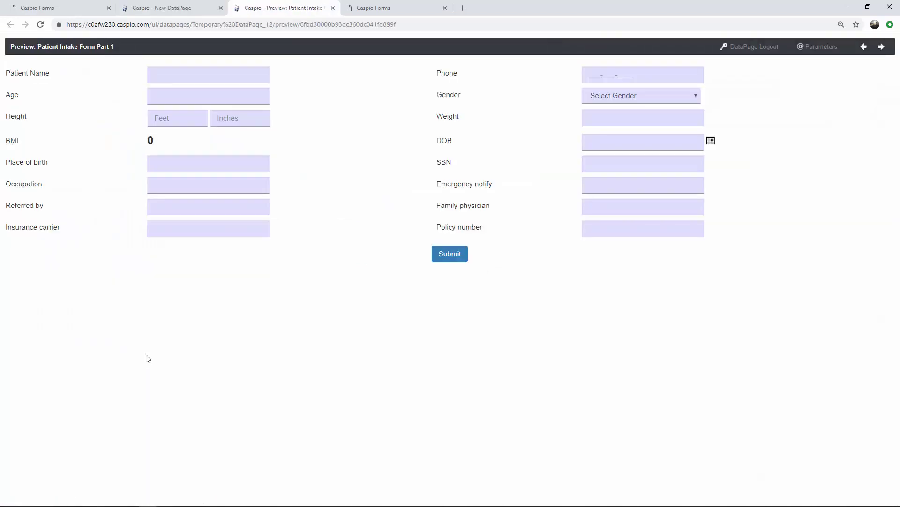
left_click(197, 118)
type("60")
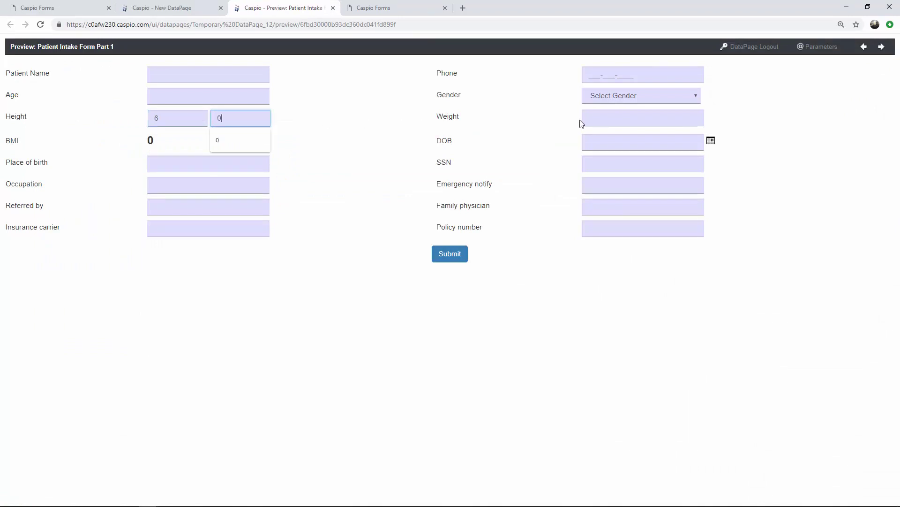
left_click(593, 119)
type("185")
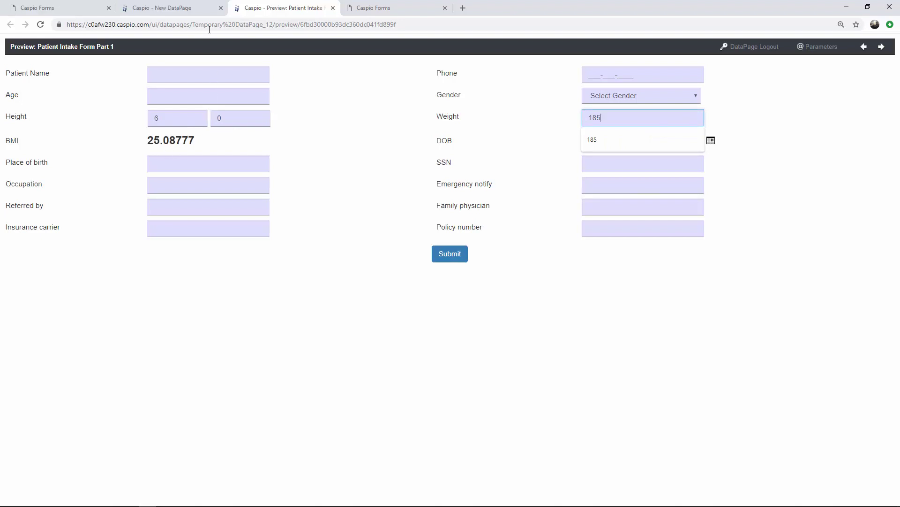
Apply custom Number formatting with 2 digits after the decimal to the BMI calculated value and preview the form
left_click(194, 9)
left_click(473, 324)
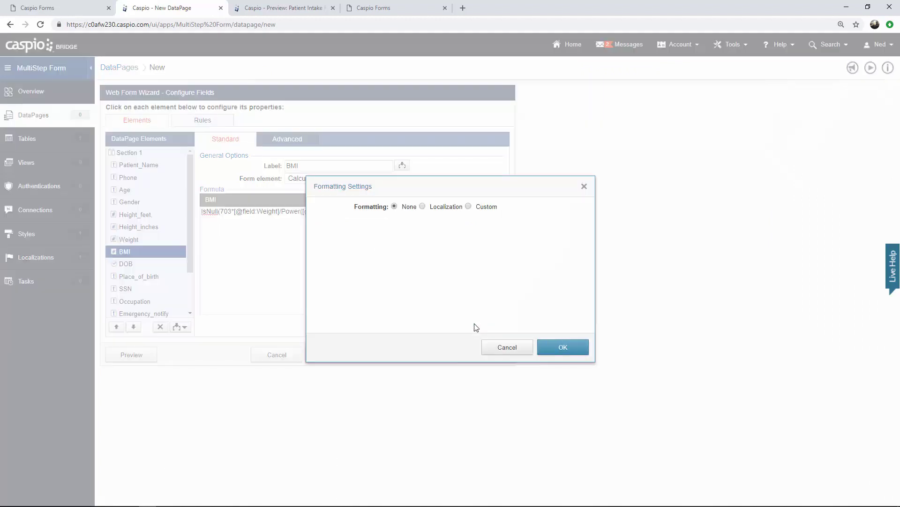
left_click(481, 210)
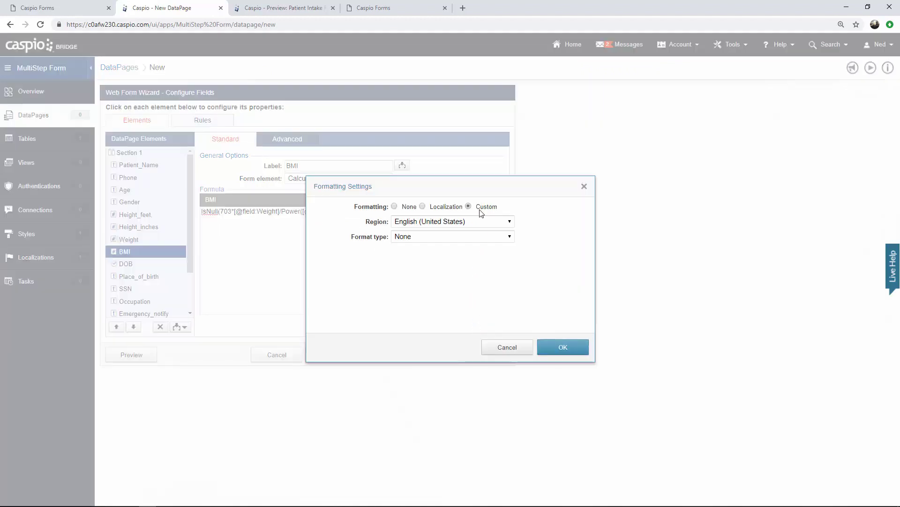
left_click(432, 236)
left_click(430, 252)
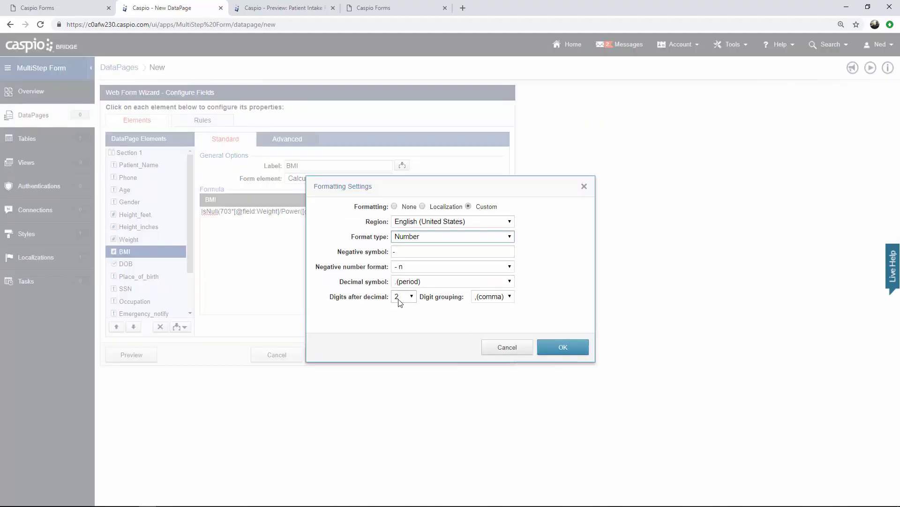
left_click(561, 347)
left_click(152, 360)
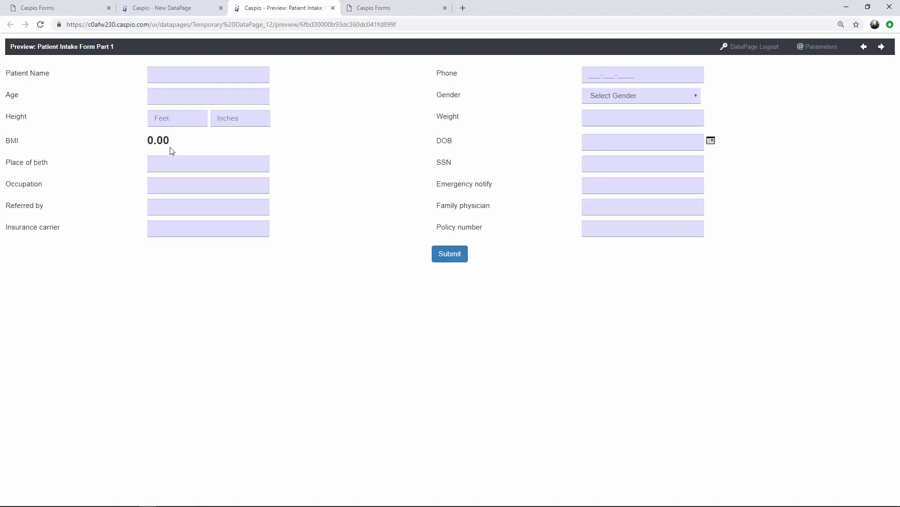
Insert an HTML block above the Patient_Name field in the form wizard, containing the text "Patient Intake Form (Part 1 of 2)"
left_click(188, 15)
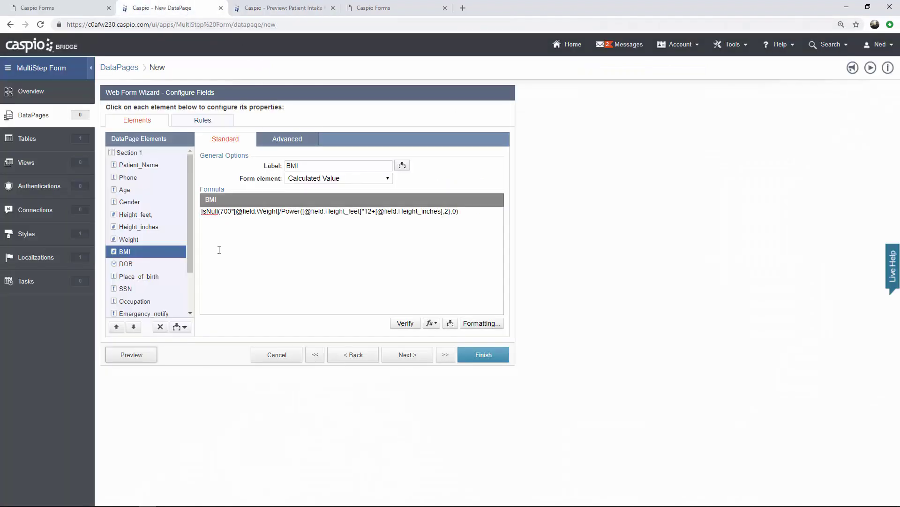
left_click(148, 167)
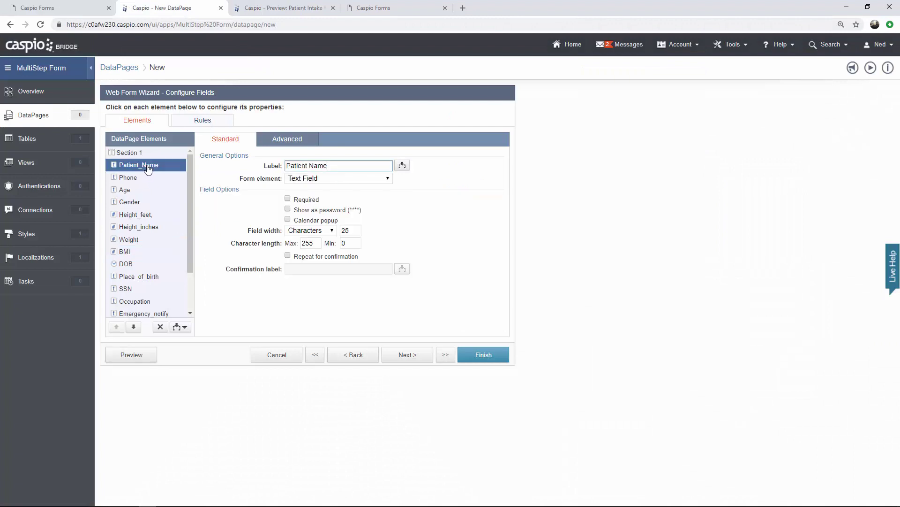
left_click(181, 327)
left_click(128, 348)
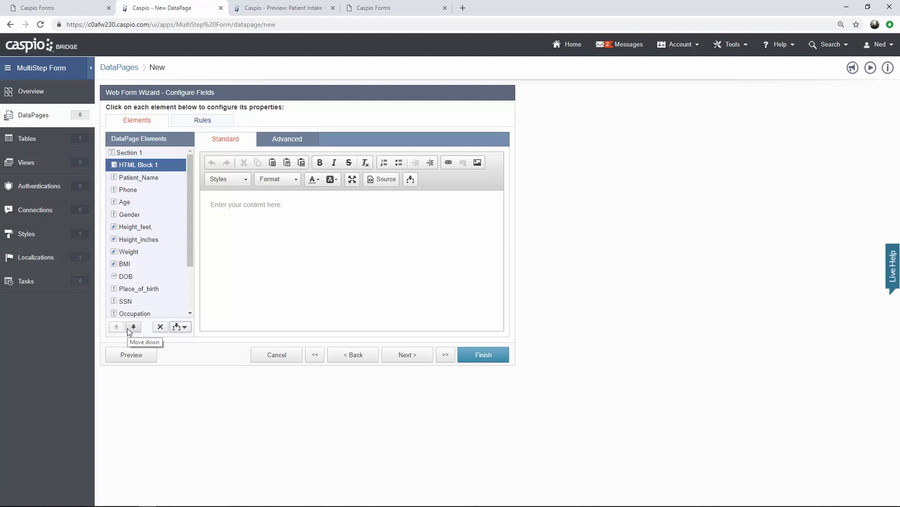
left_click(311, 206)
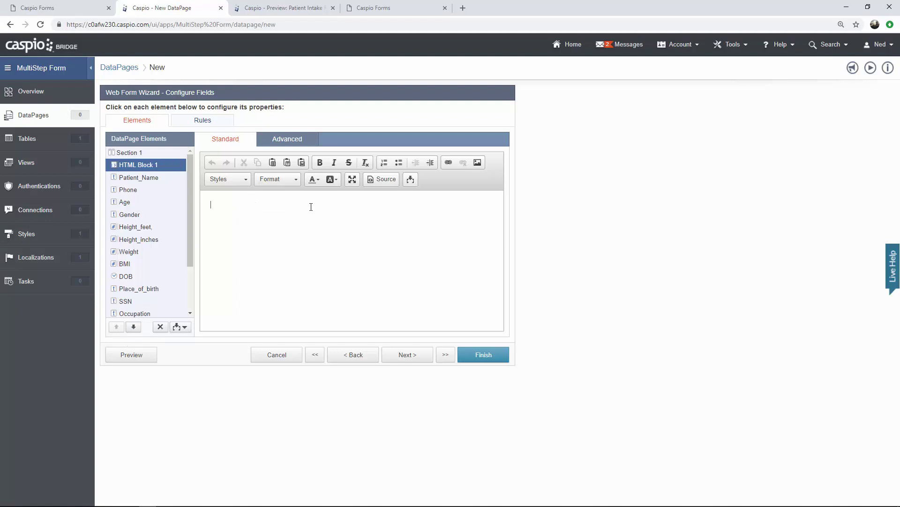
type("Patient Intake Form Part 1 of 2")
left_click(271, 205)
type("(")
Format the title text in the HTML block as Heading 3
left_click_drag(307, 205, 211, 205)
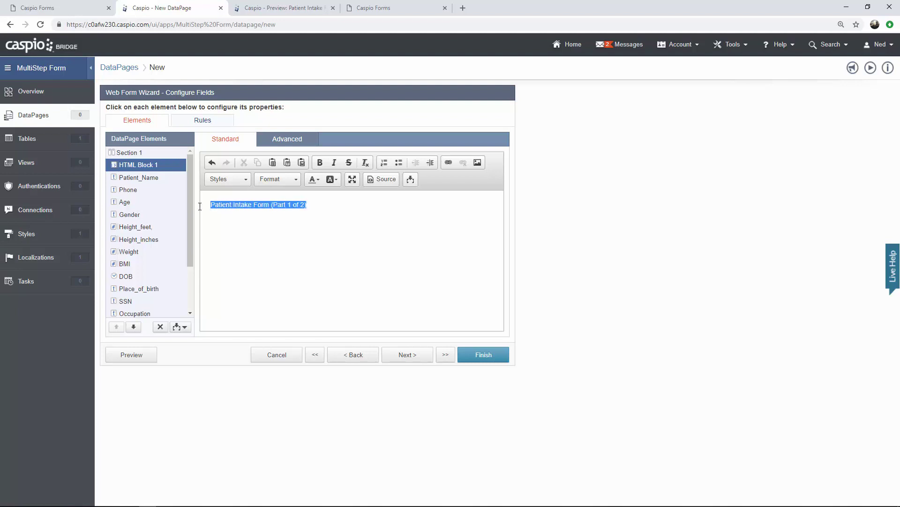
left_click(292, 183)
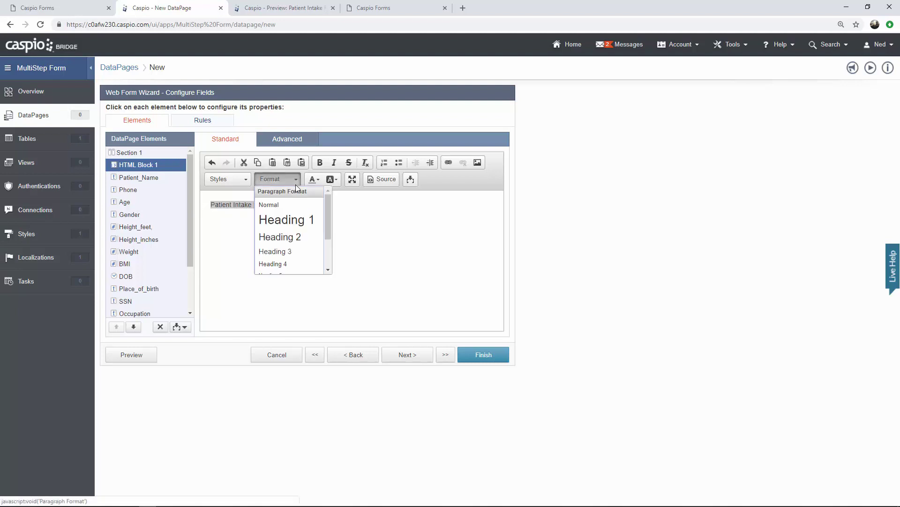
left_click(294, 254)
left_click(359, 206)
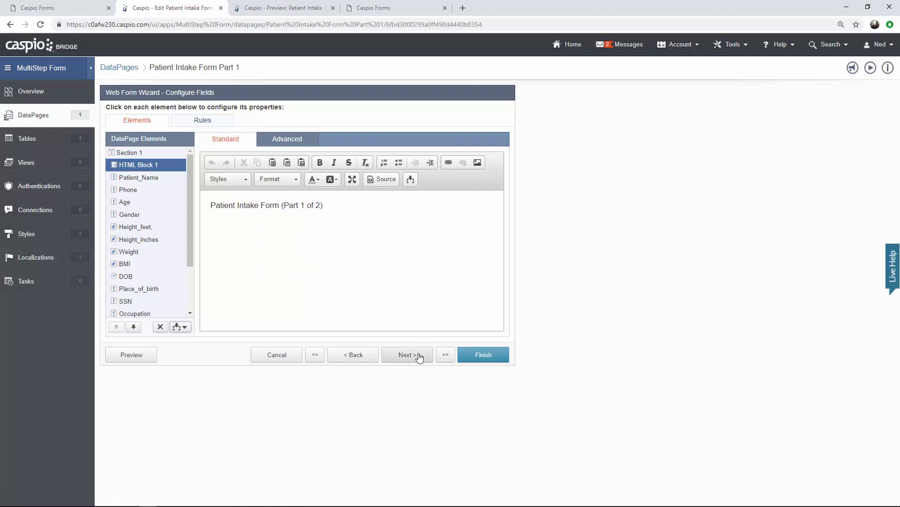
Set the form's destination after record submission to "Go to a new page"
left_click(416, 354)
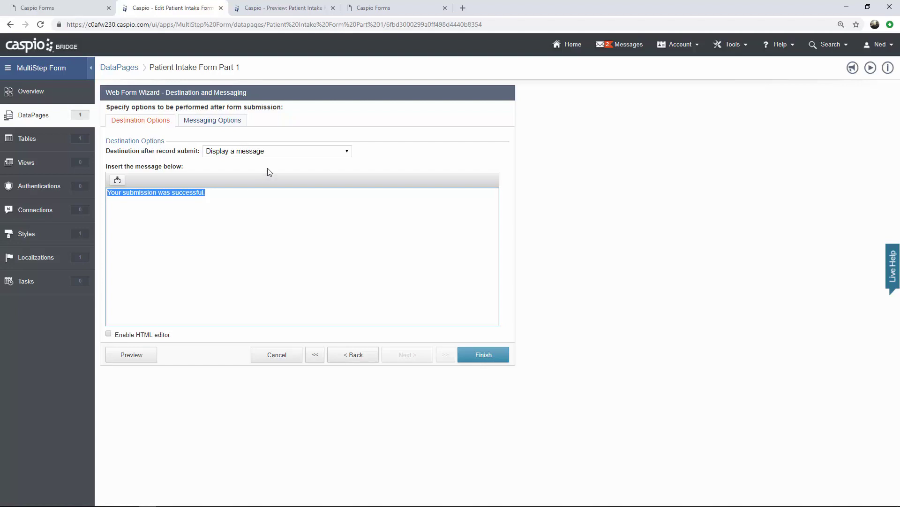
left_click(265, 152)
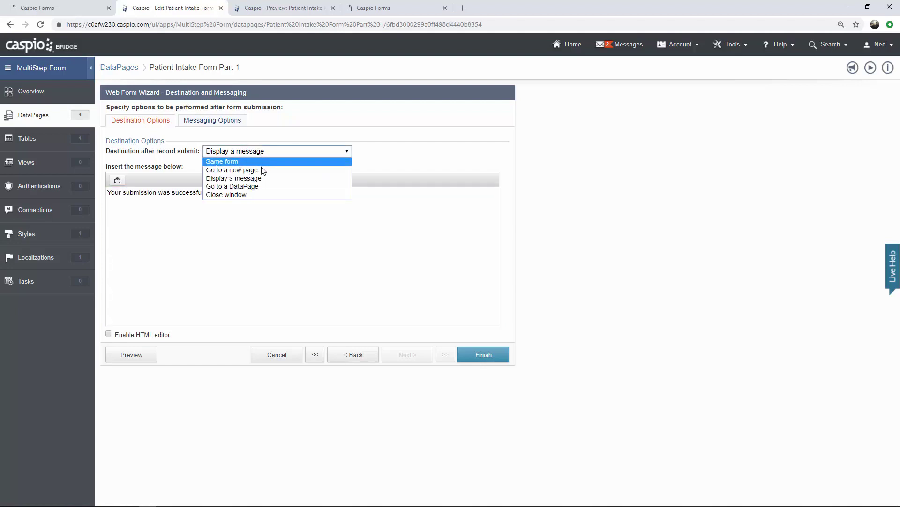
left_click(262, 170)
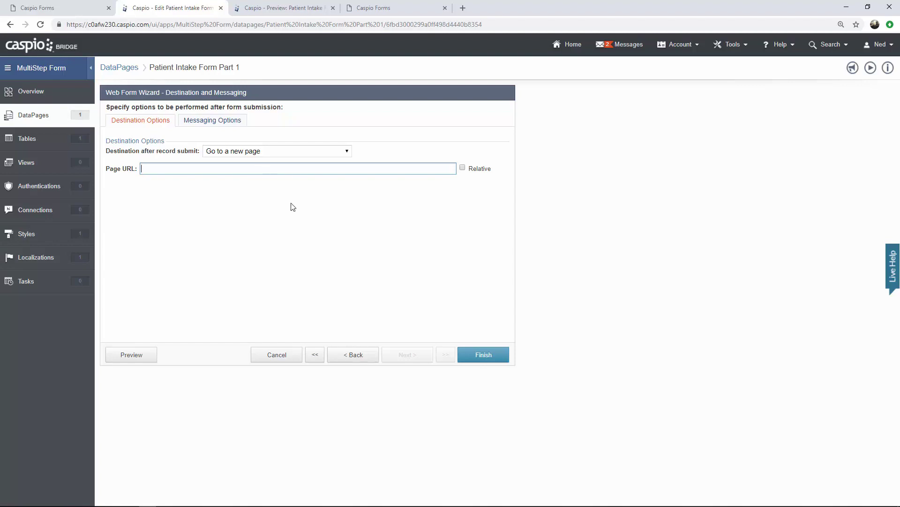
Check the part 2 page's file name in Notepad++, enter form_2_p_2.html as a relative page URL, and finish the form
left_click(165, 500)
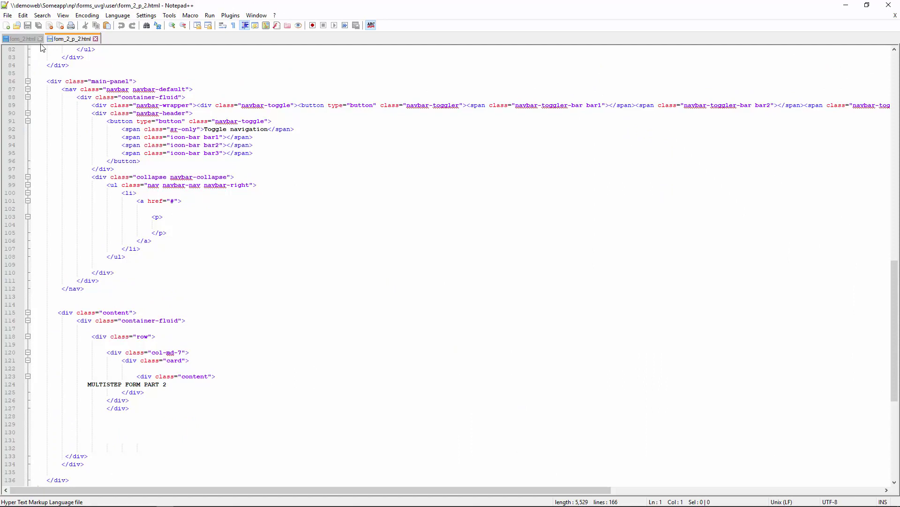
left_click(24, 39)
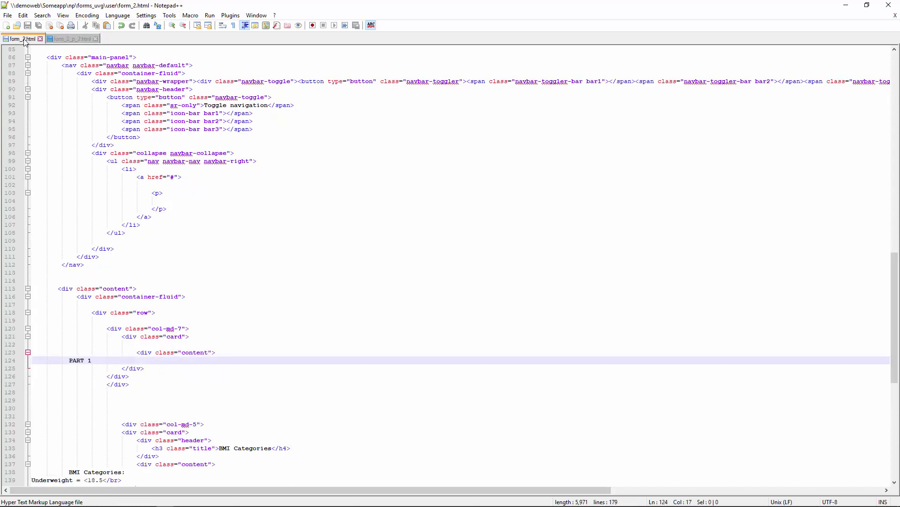
left_click(73, 39)
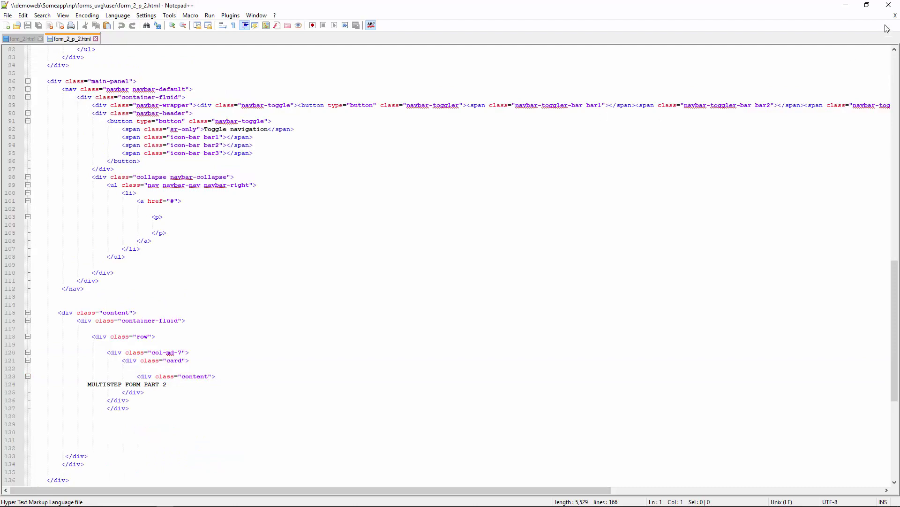
left_click(846, 5)
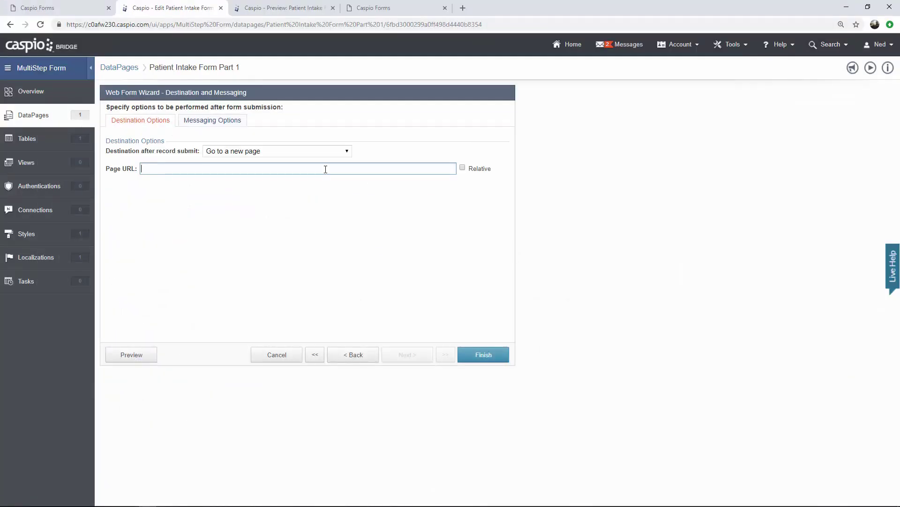
type("form_2_p_2.html")
left_click(463, 168)
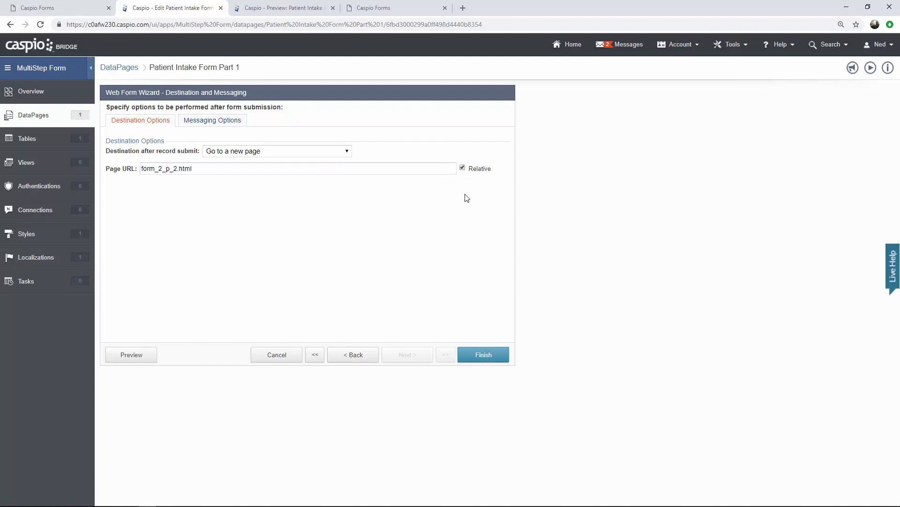
left_click(498, 356)
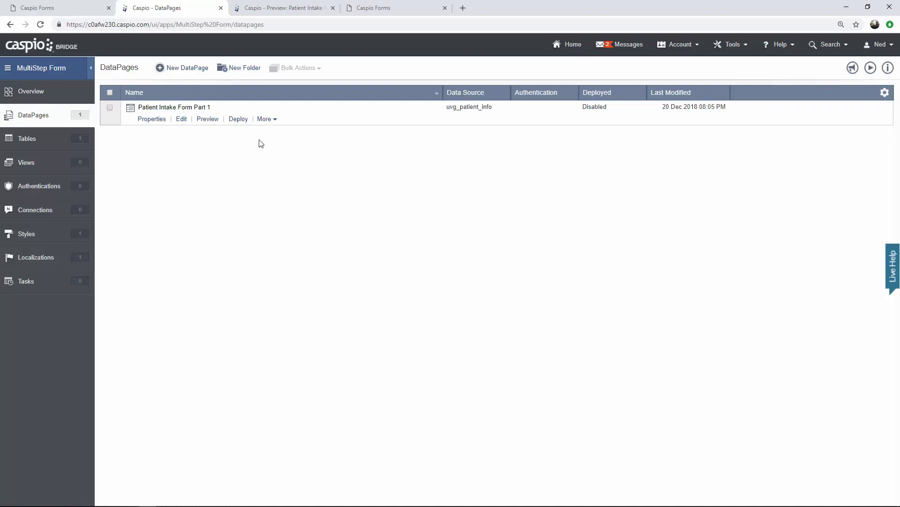
Enable deployment of the Patient Intake Form Part 1 DataPage and copy its embed code
left_click(240, 120)
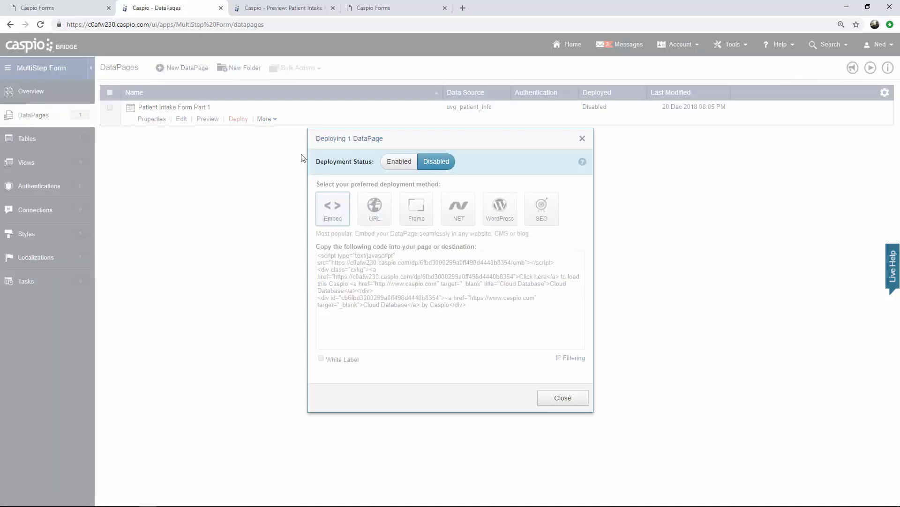
left_click(398, 164)
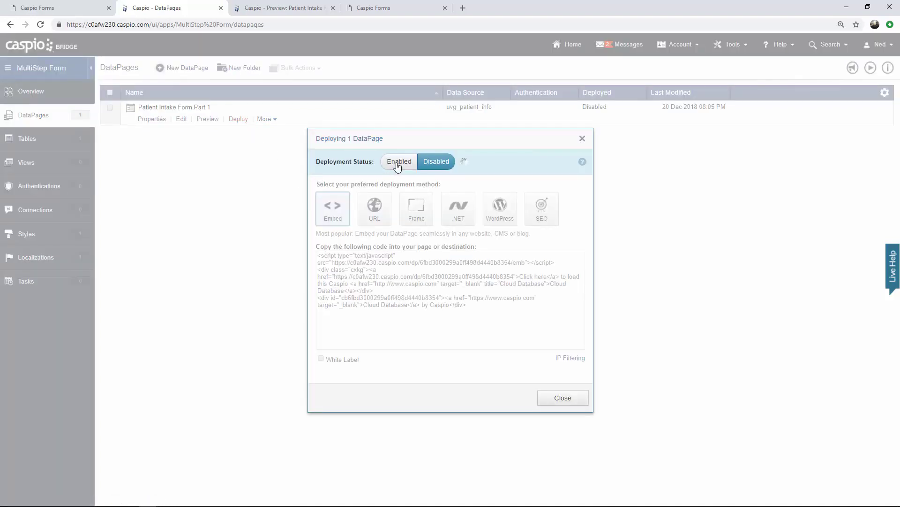
left_click(364, 292)
right_click(365, 291)
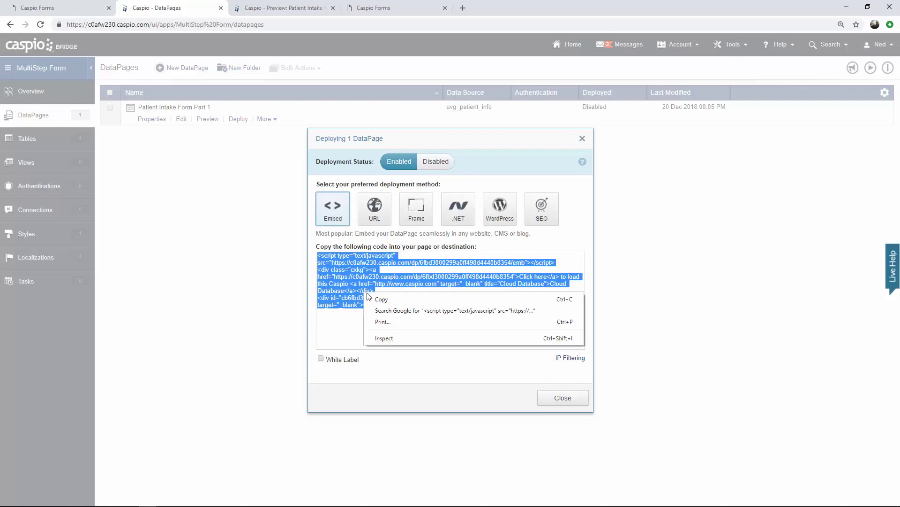
left_click(379, 299)
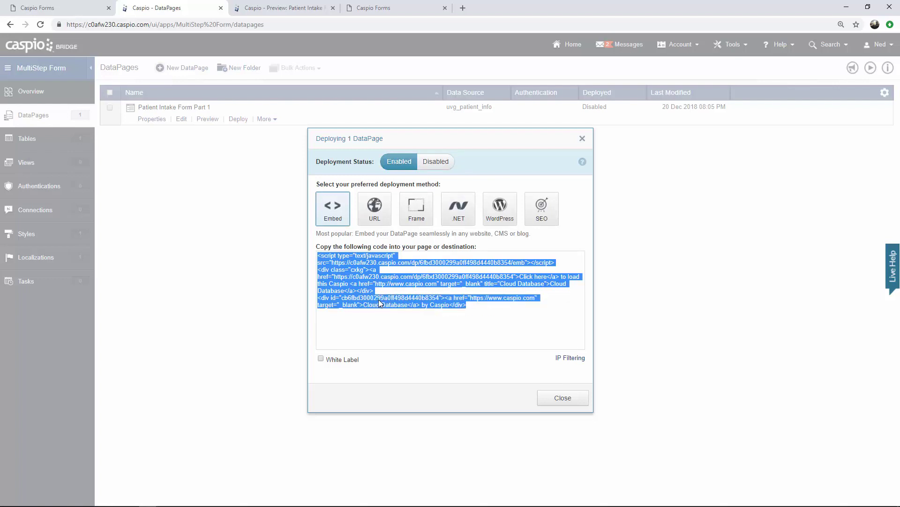
left_click(560, 397)
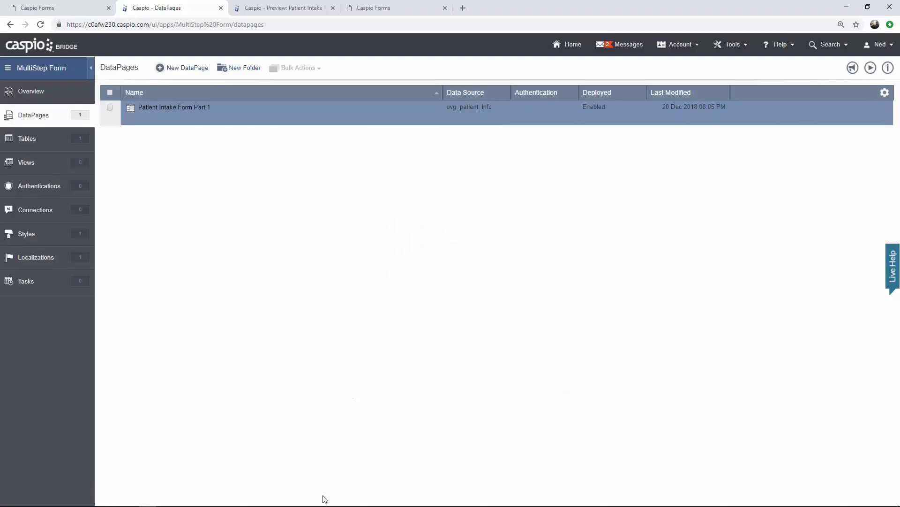
Switch to Notepad++, replace the "PART 1" placeholder in form_2.html with the copied embed code, and save the file
left_click(165, 503)
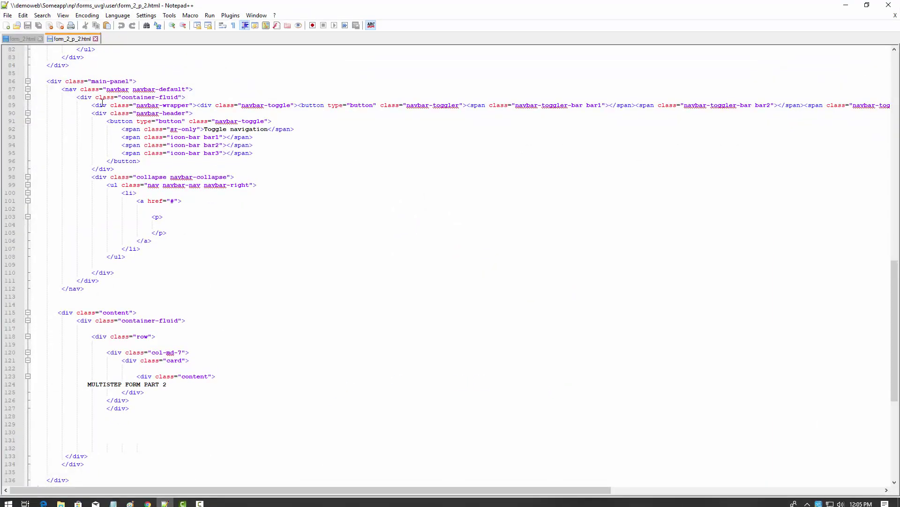
left_click(21, 38)
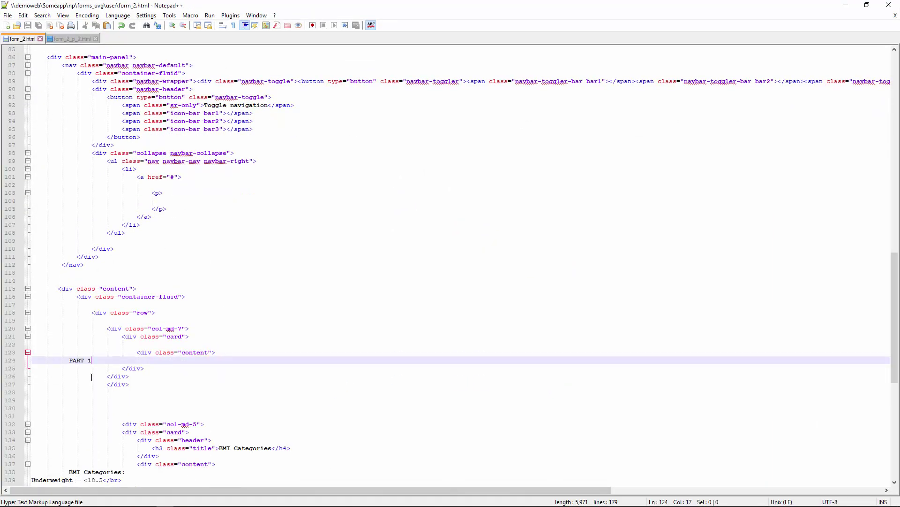
left_click_drag(92, 360, 69, 361)
key("ctrl+v")
key("ctrl+s")
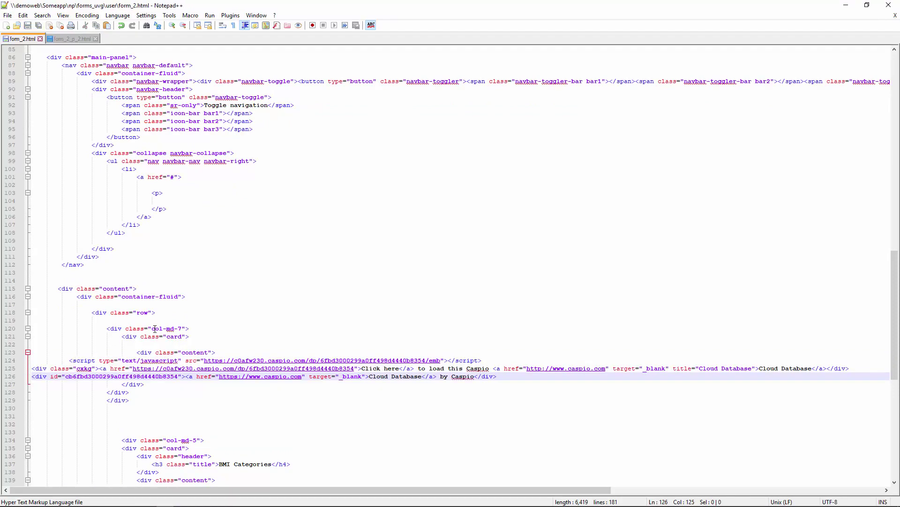
Return to the browser and reload the Form 2 web page to check the embedded part 1 form
left_click(846, 6)
left_click(305, 8)
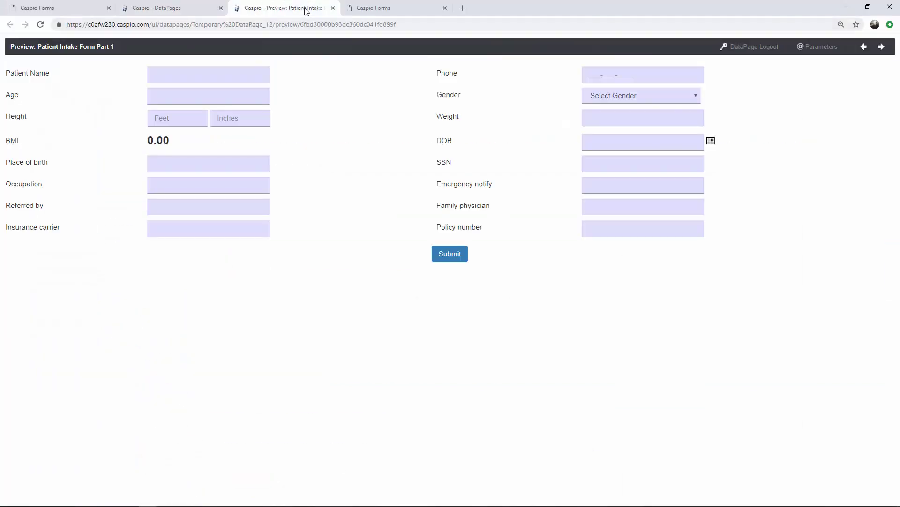
left_click(374, 9)
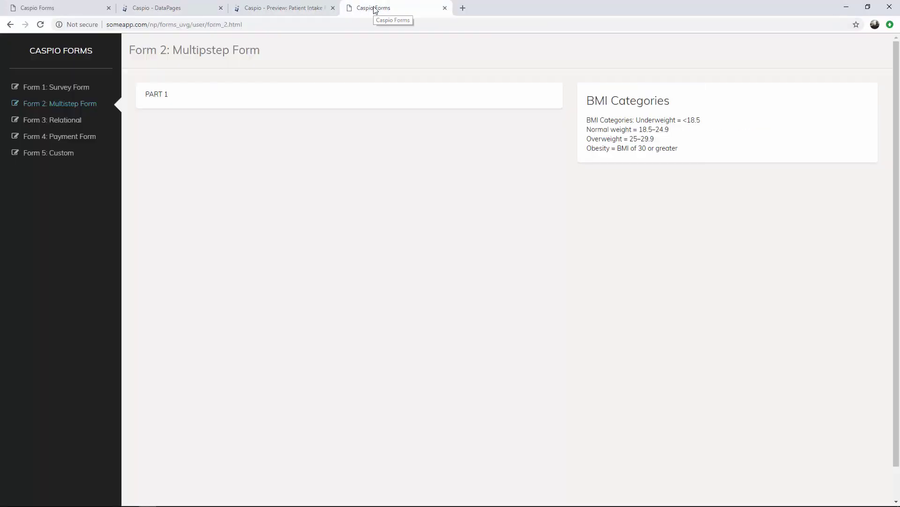
left_click(41, 25)
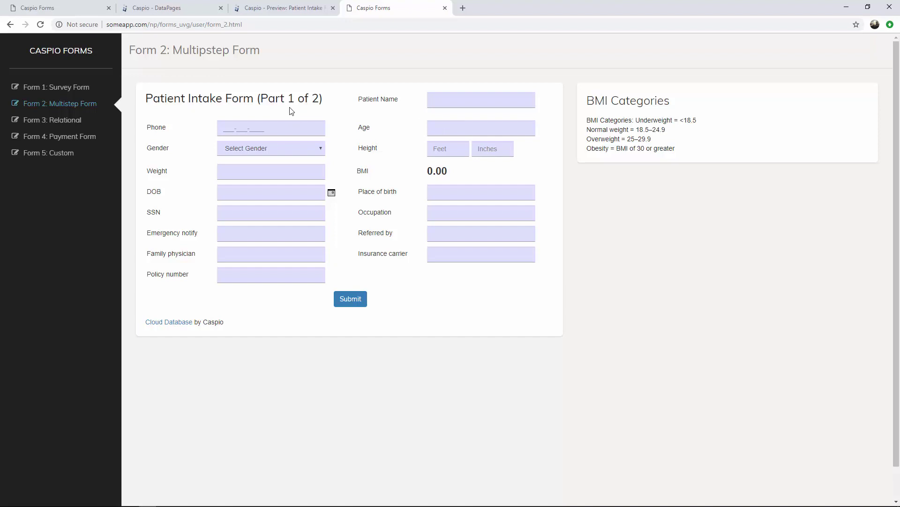
Edit the Patient Intake Form Part 1 DataPage and remove the HTML Block 1 title element from its fields
left_click(188, 8)
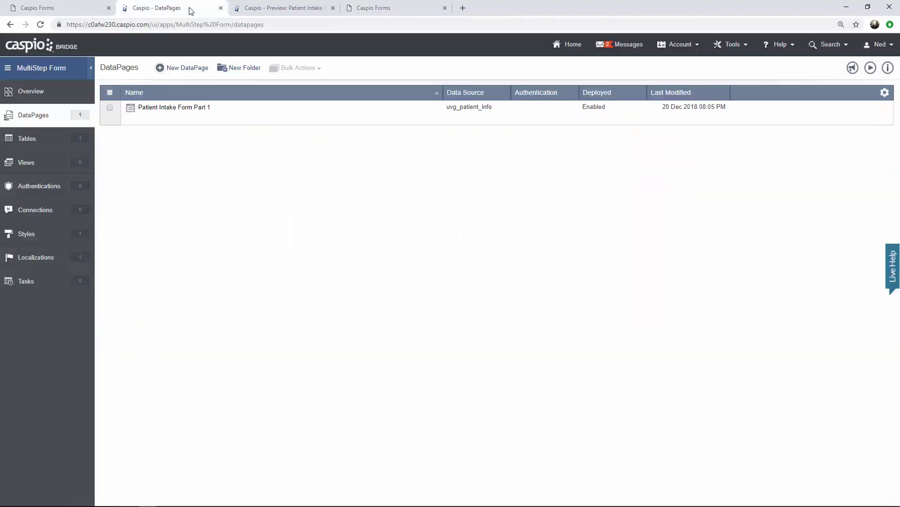
left_click(181, 119)
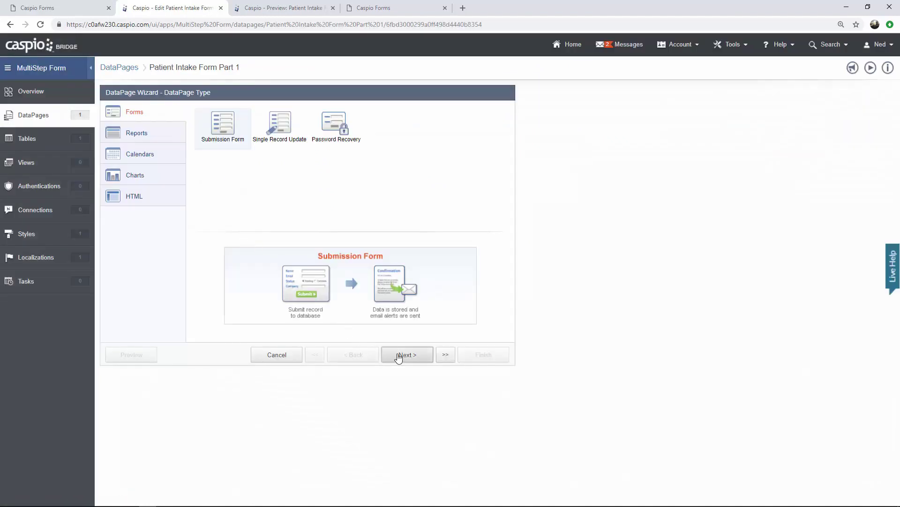
left_click(400, 356)
left_click(401, 356)
left_click(400, 355)
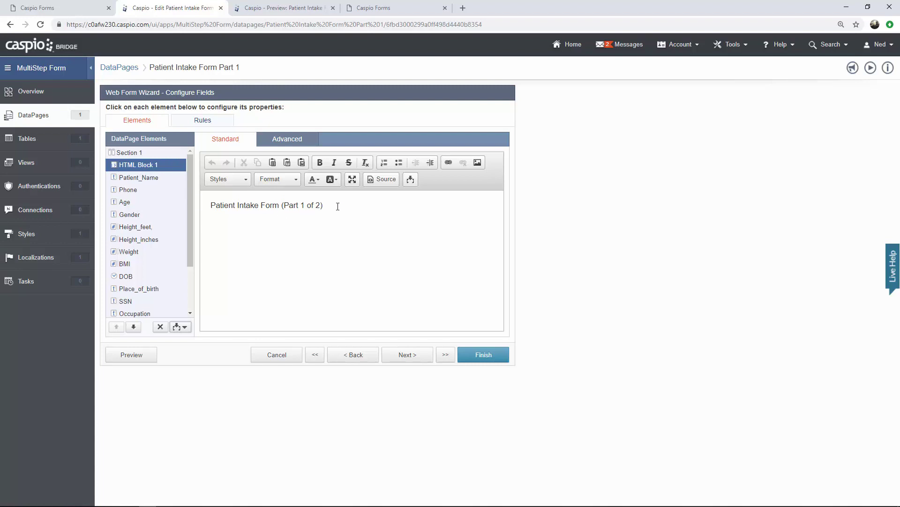
left_click_drag(338, 206, 204, 208)
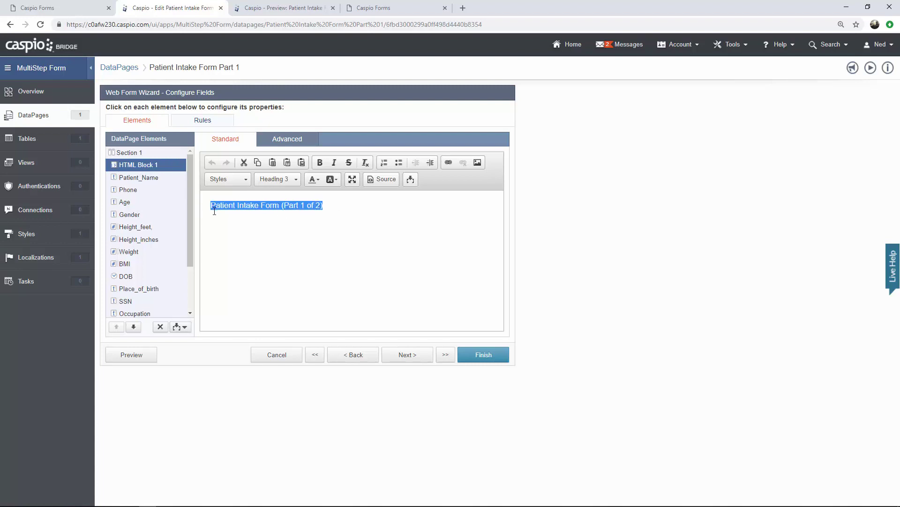
left_click(160, 327)
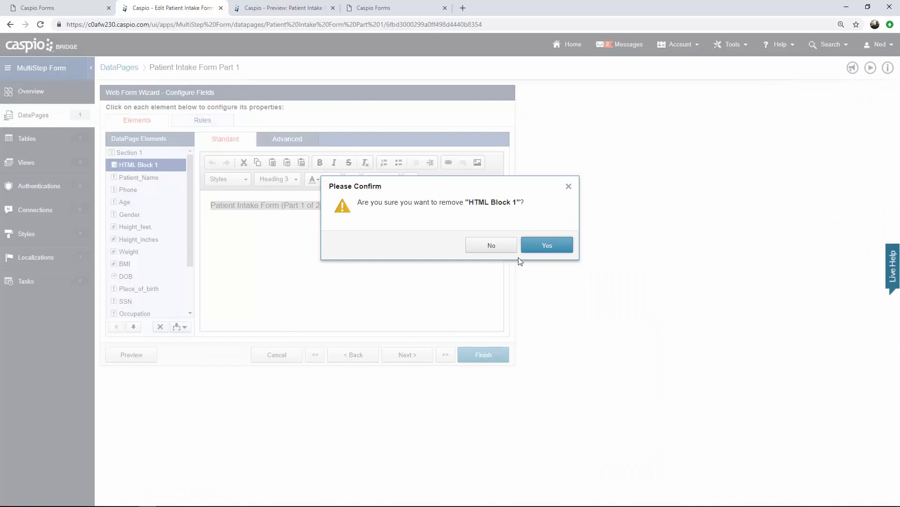
left_click(525, 247)
Add a Header & Footer, enter "Patient Intake Form (Part 1 of 2)" in the header as Heading 3, and finish the form
left_click(180, 327)
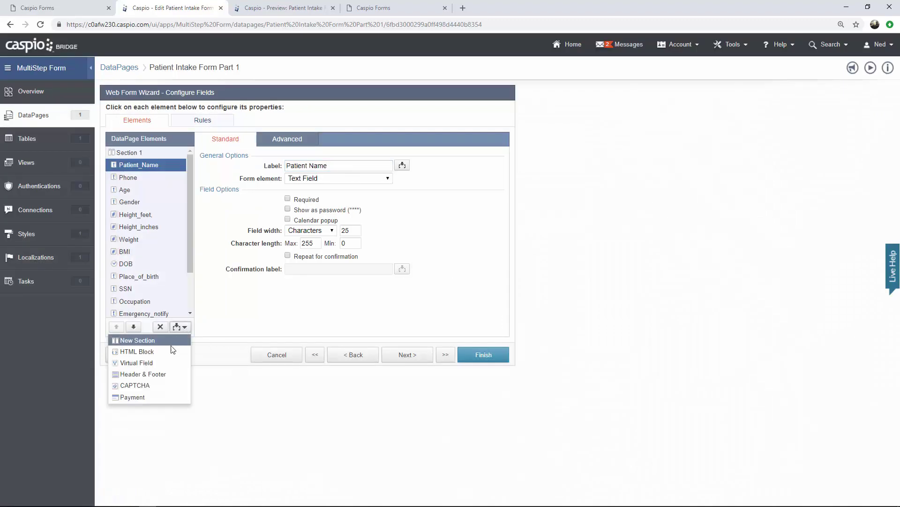
left_click(159, 373)
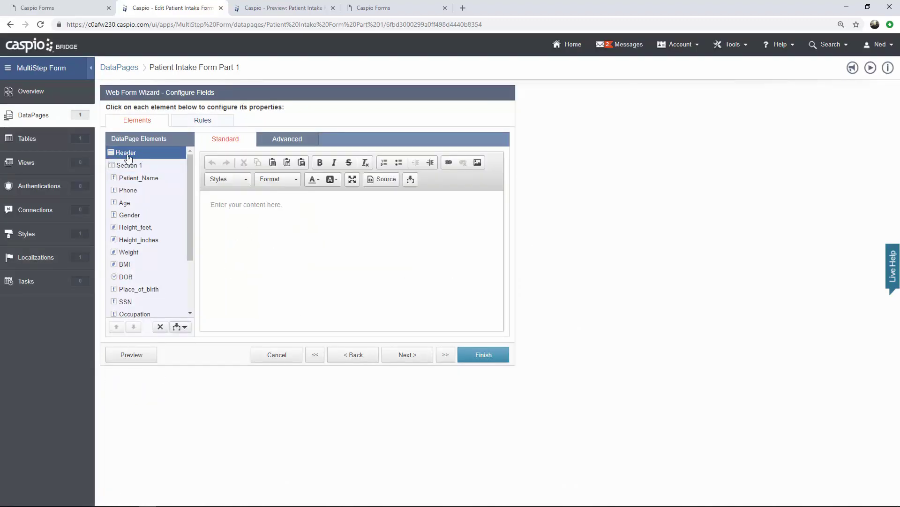
left_click(296, 212)
type("Patient Intake Form (Part 1 of 2)")
triple_click(287, 205)
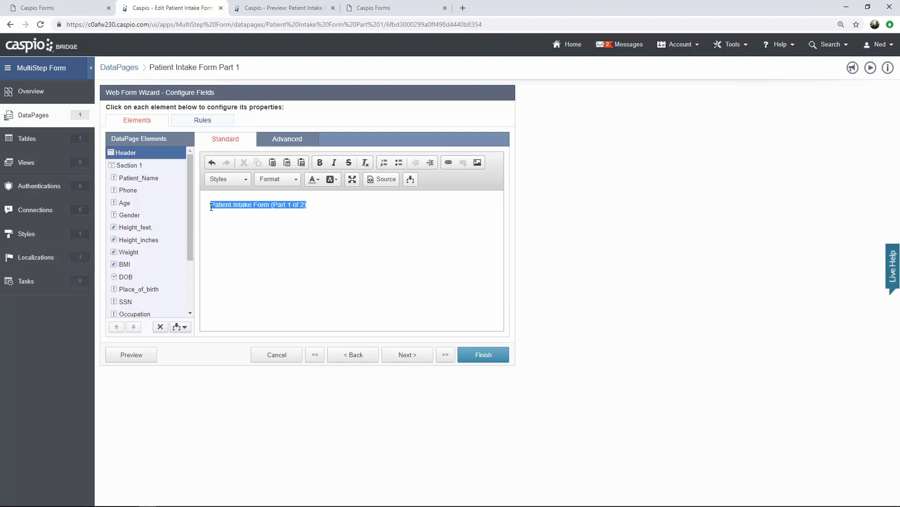
left_click(297, 179)
left_click(283, 253)
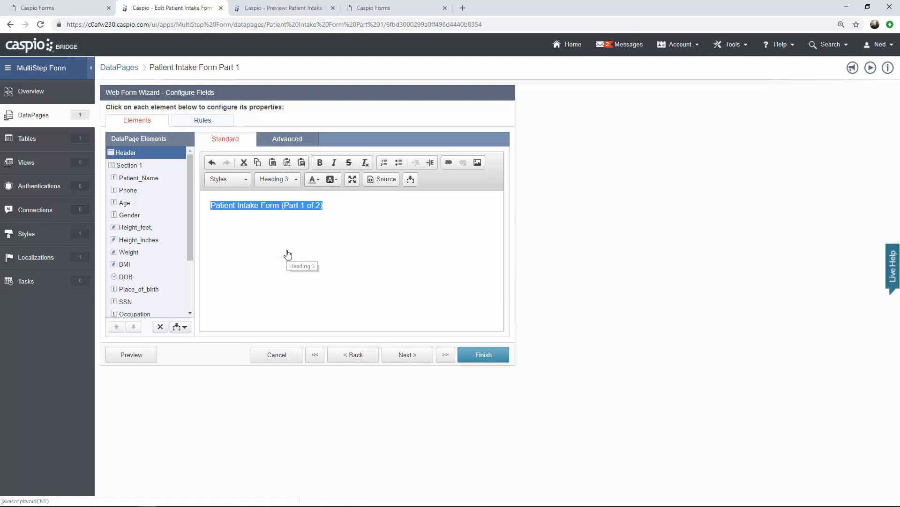
left_click(476, 359)
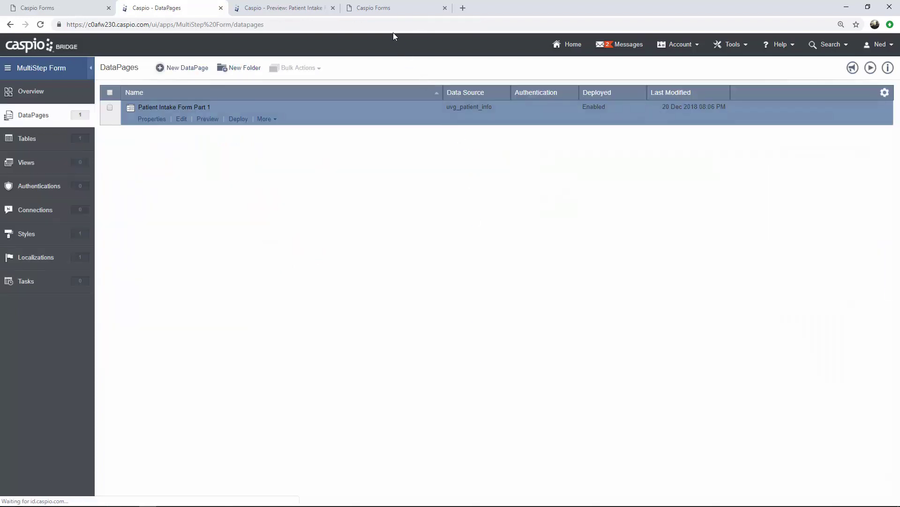
Reload the Form 2 web page to check the form's layout, and inspect the page's file name in the URL
left_click(387, 10)
left_click(40, 25)
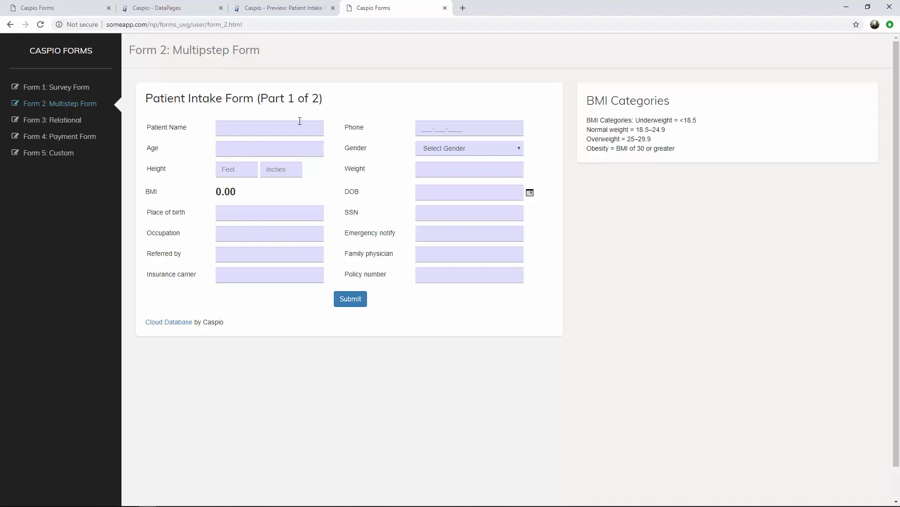
left_click_drag(207, 25, 286, 25)
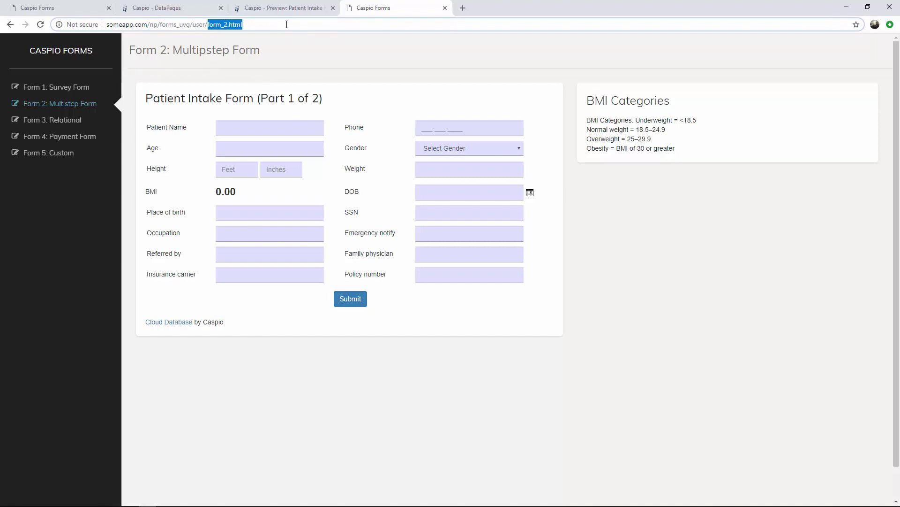
left_click_drag(210, 24, 260, 24)
Return to the DataPages list and start a new DataPage of the Single Record Update form type
left_click(175, 9)
left_click(186, 69)
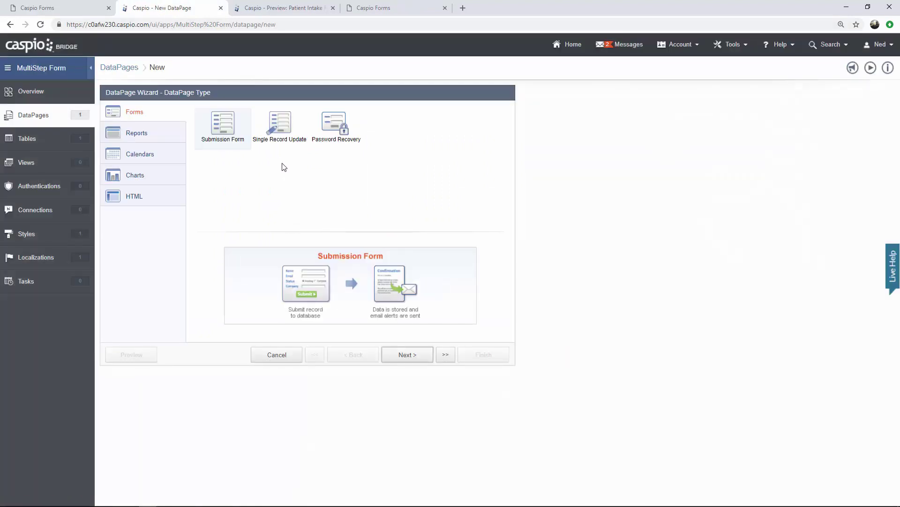
left_click(284, 139)
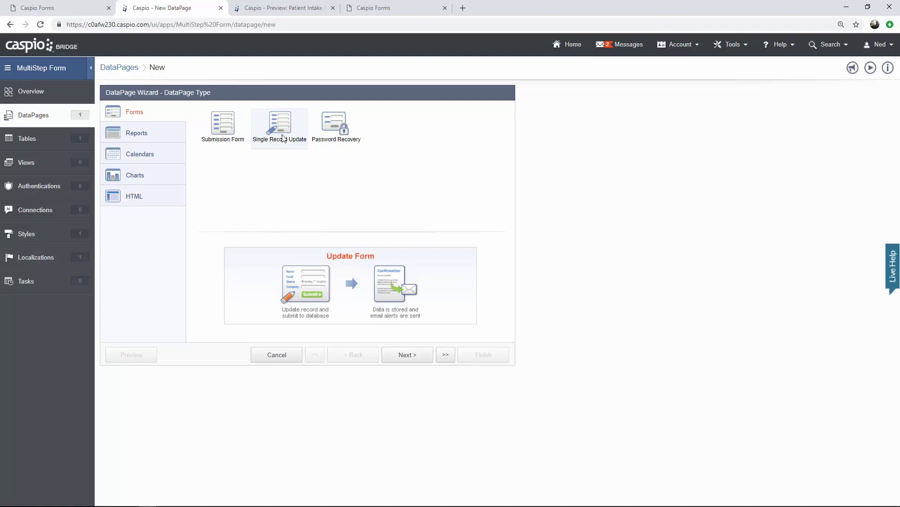
left_click(402, 357)
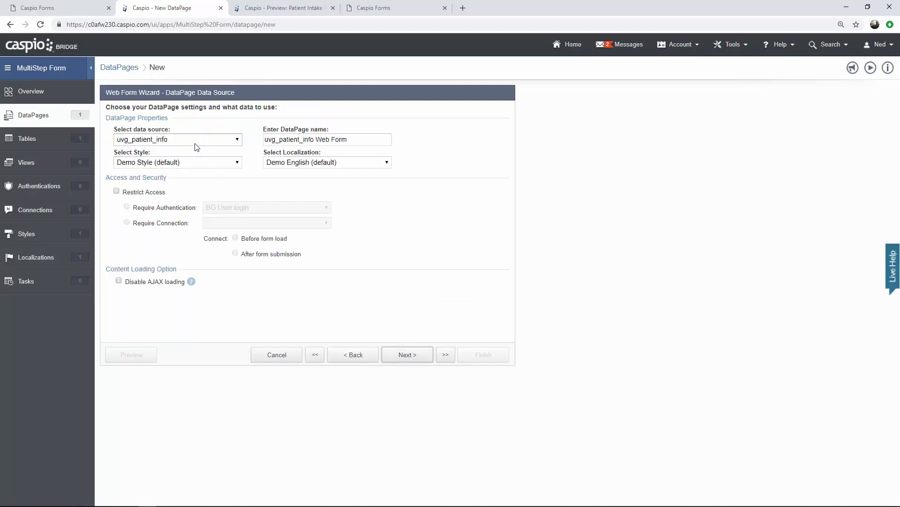
Name the DataPage Patient Intake Form Part 2, apply the multistep_patient_intake style, and continue to record identification
left_click_drag(348, 140, 224, 145)
type("Patient INt")
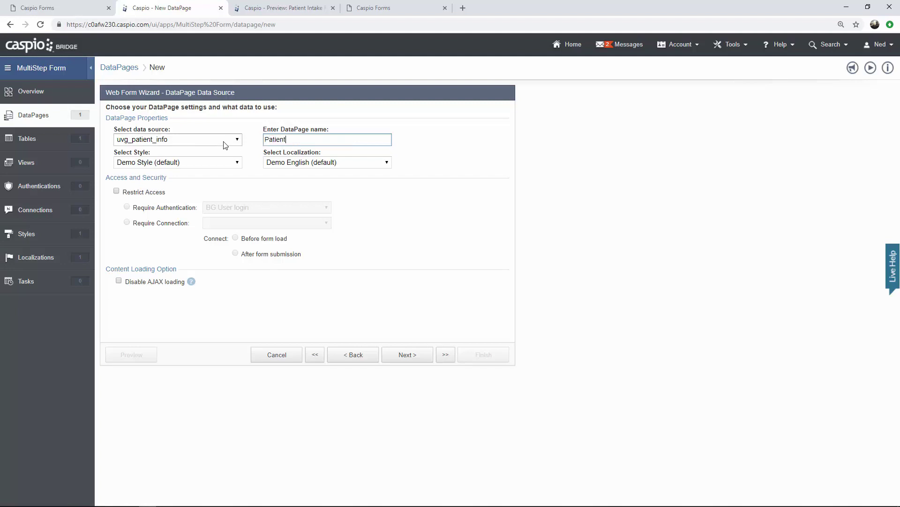
key("BackSpace")
key("BackSpace")
type("ntake Form Part")
left_click(217, 165)
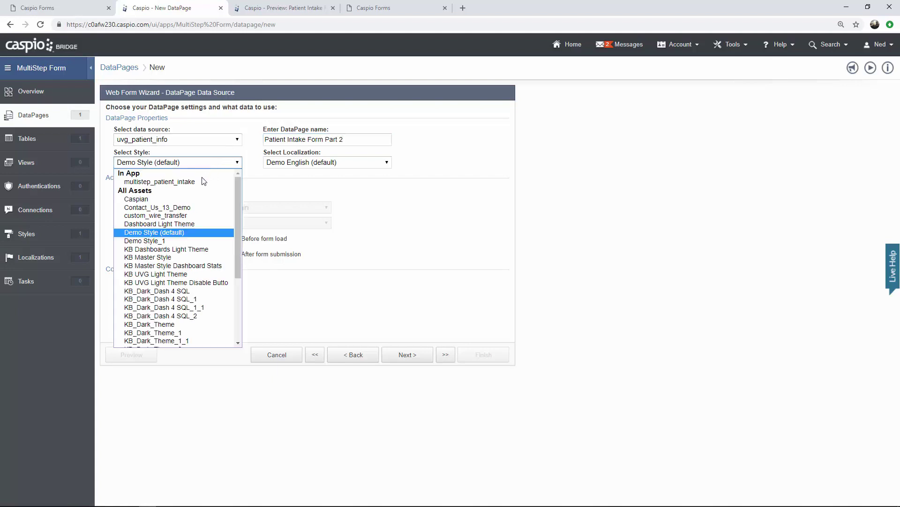
left_click(204, 181)
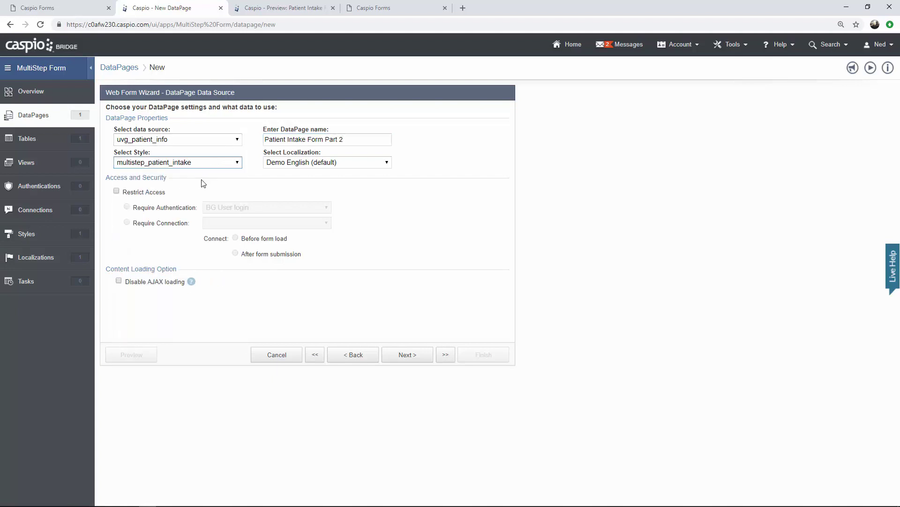
left_click(411, 356)
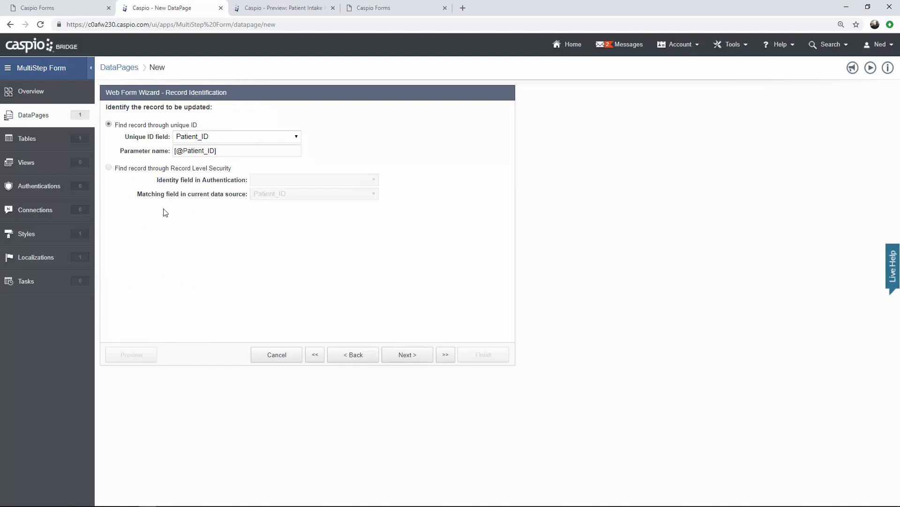
Insert "InsertRecord" directly before Patient_ID in the unique ID's parameter name, and continue to field selection
left_click(181, 153)
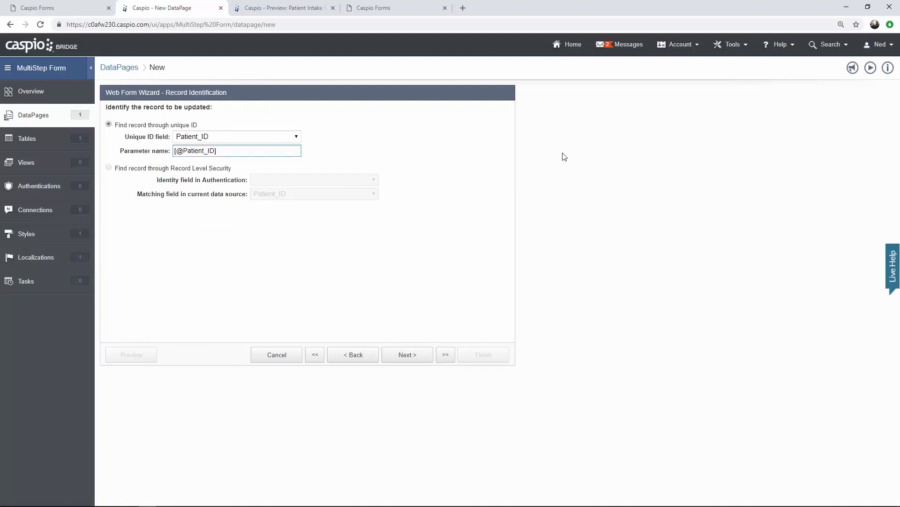
type("InsertRecorde")
key("BackSpace")
left_click(421, 362)
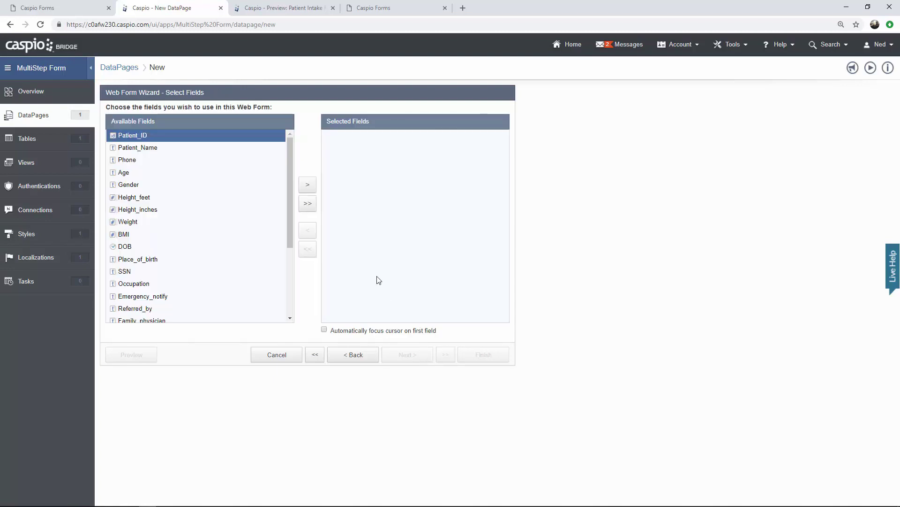
Add the six fields from Family_medical_history through Medications_taken to the form, and continue to field configuration
left_click_drag(289, 202, 291, 270)
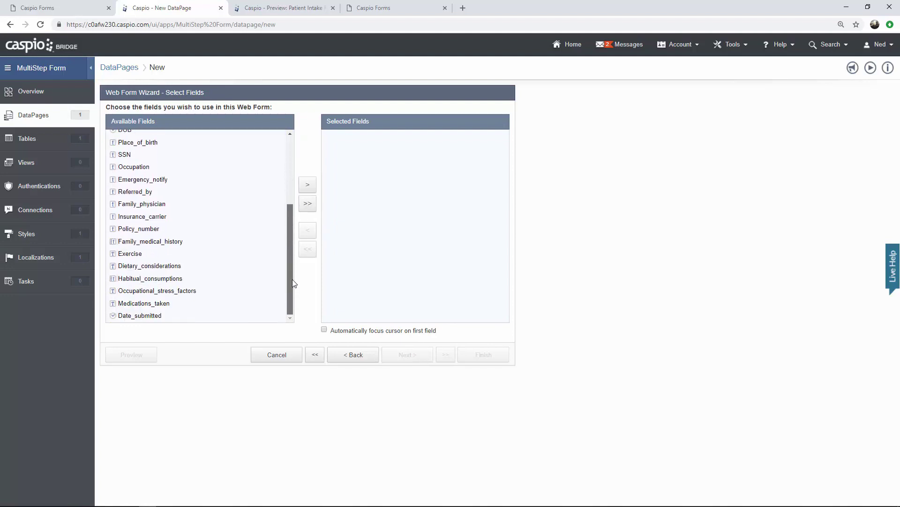
left_click(172, 245)
left_click(307, 187)
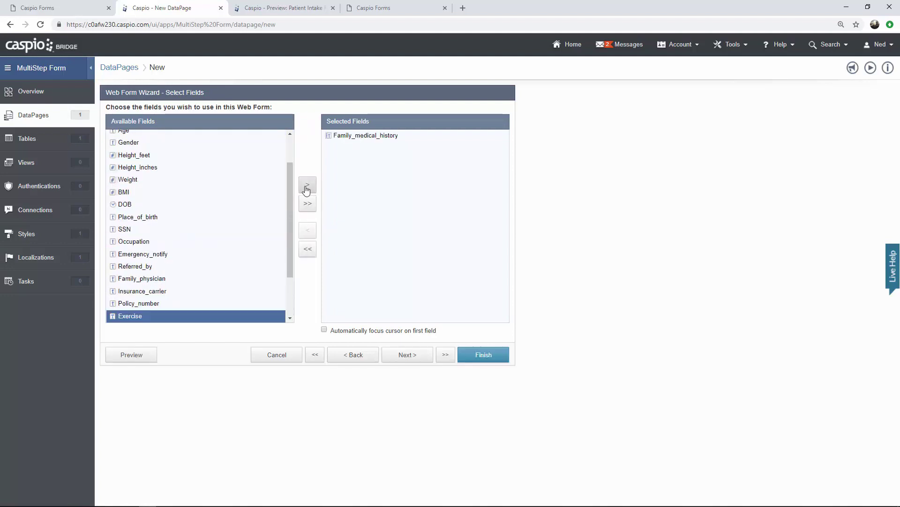
left_click(306, 187)
double_click(307, 188)
left_click(307, 187)
left_click(307, 187)
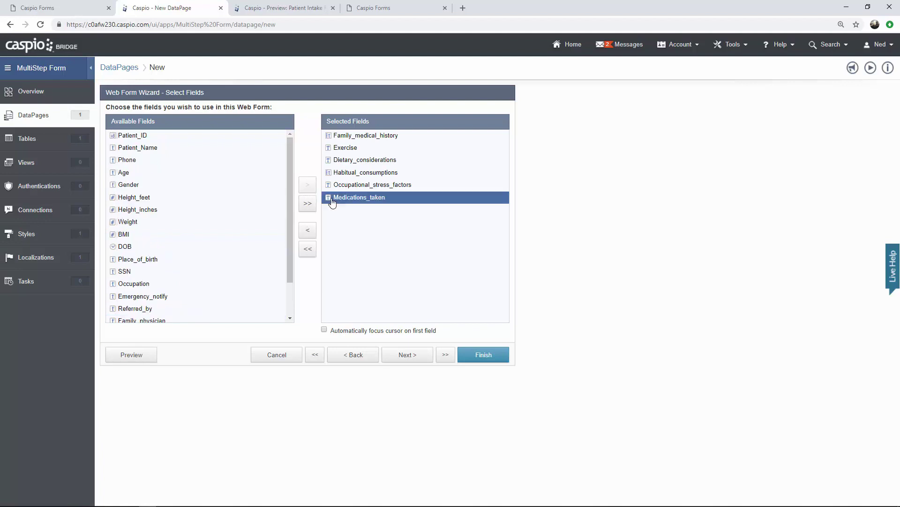
left_click(402, 356)
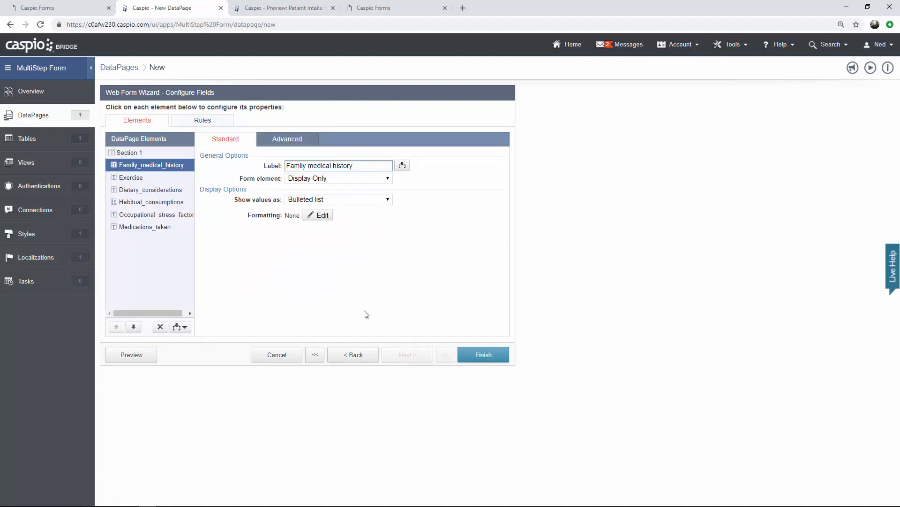
Move the Habitual_consumptions field up to directly below Family_medical_history
left_click(153, 205)
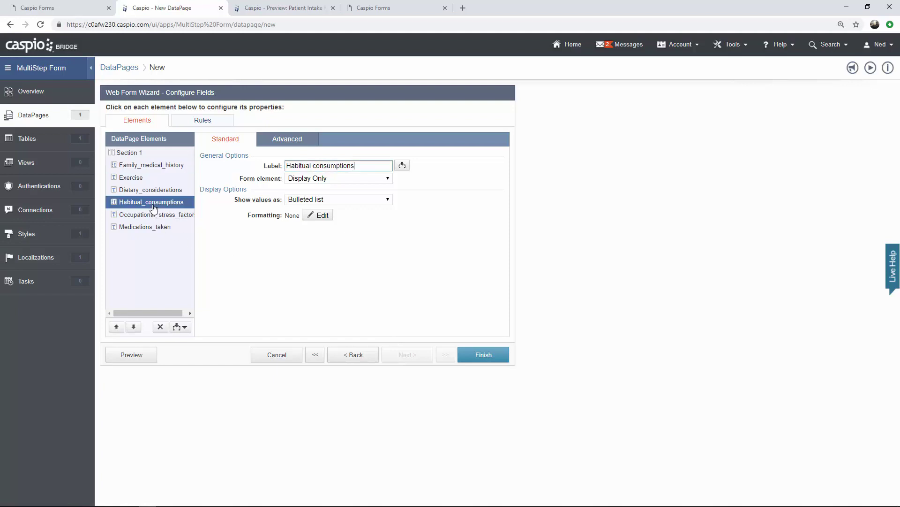
left_click(116, 327)
left_click(116, 327)
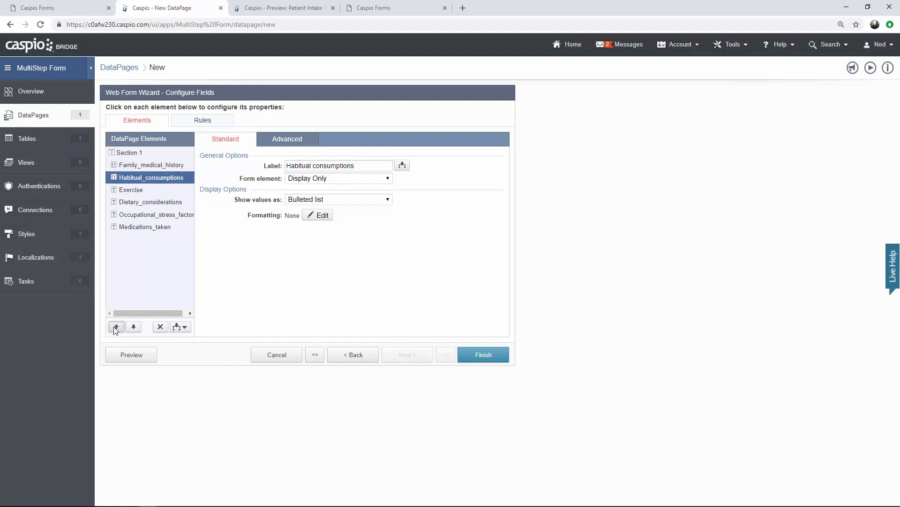
Set the form element of Family_medical_history and Habitual_consumptions to Multi-Select Listbox
left_click(142, 168)
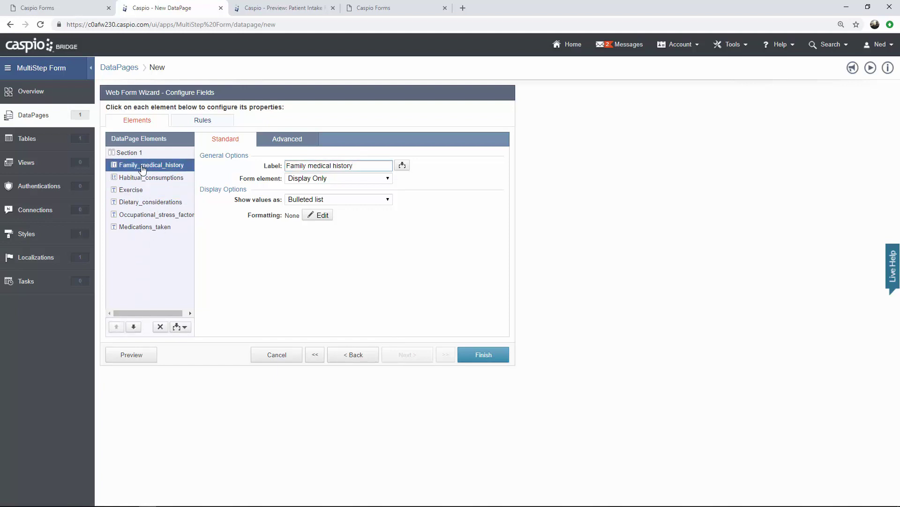
left_click(318, 182)
left_click(320, 222)
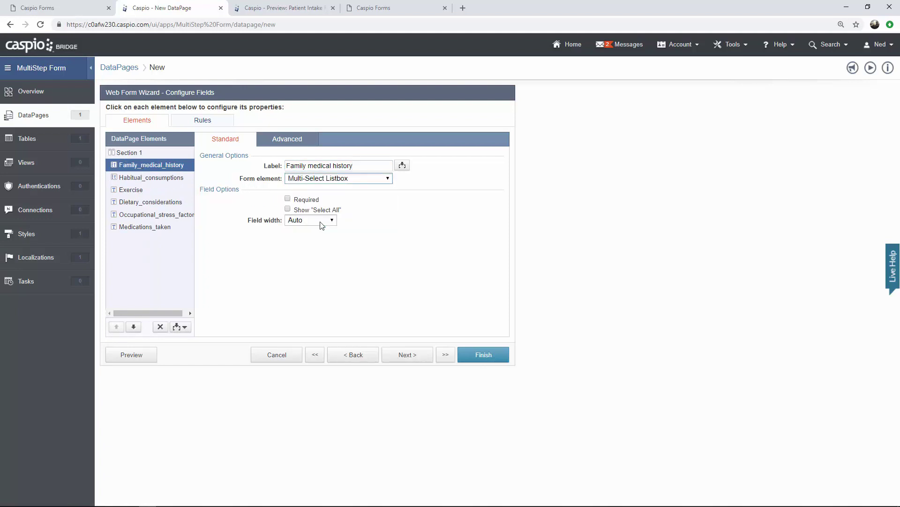
left_click(155, 183)
left_click(312, 180)
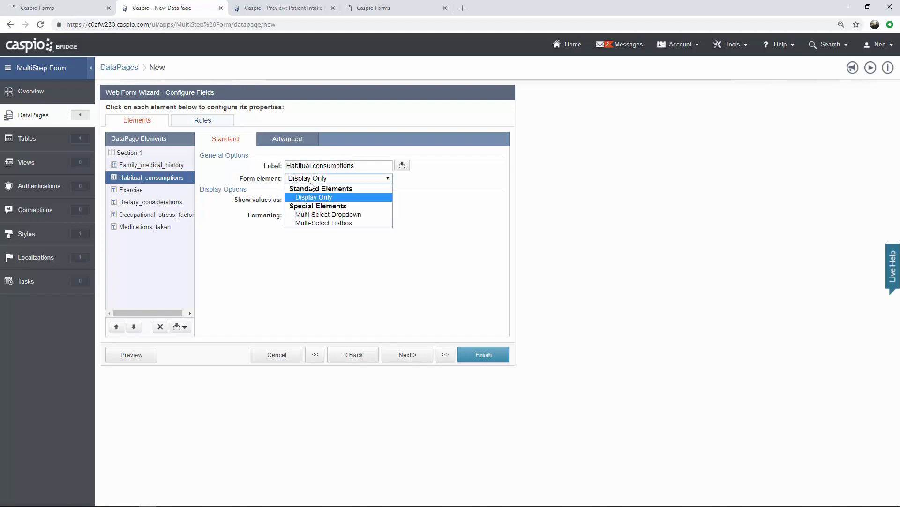
left_click(317, 221)
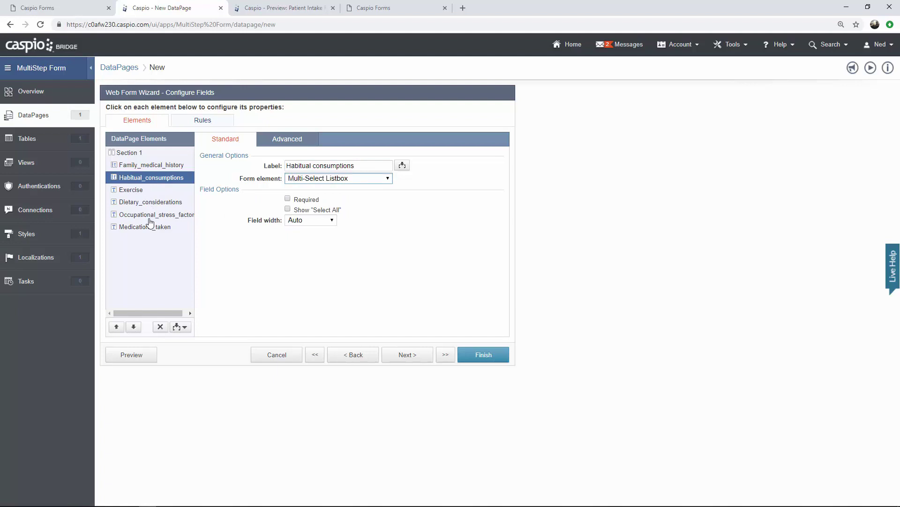
Set the form element of Exercise, Dietary_considerations and Occupational_stress_factors to Text Area
left_click(137, 190)
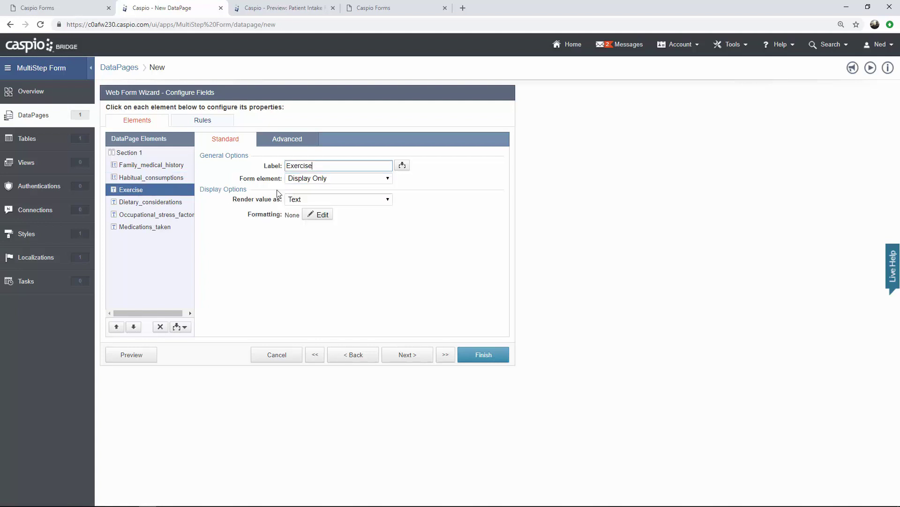
left_click(338, 178)
left_click(305, 207)
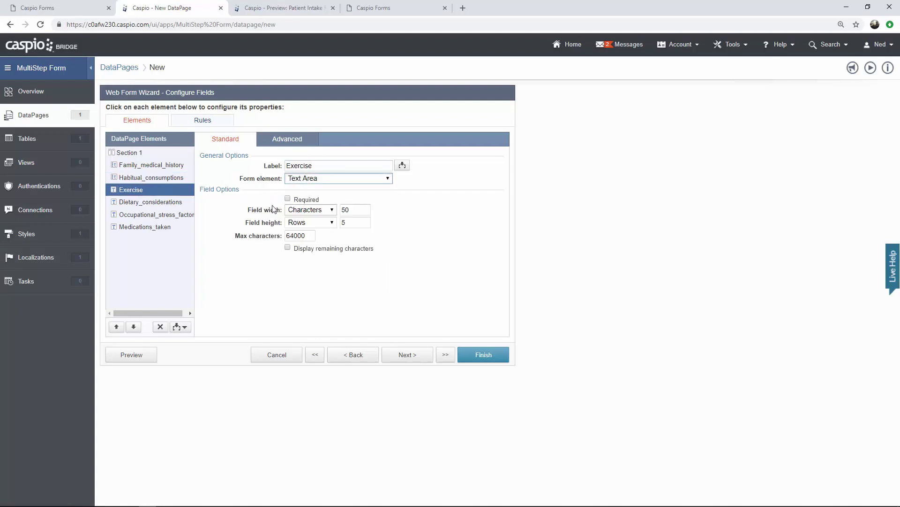
left_click(154, 203)
left_click(305, 179)
left_click(305, 205)
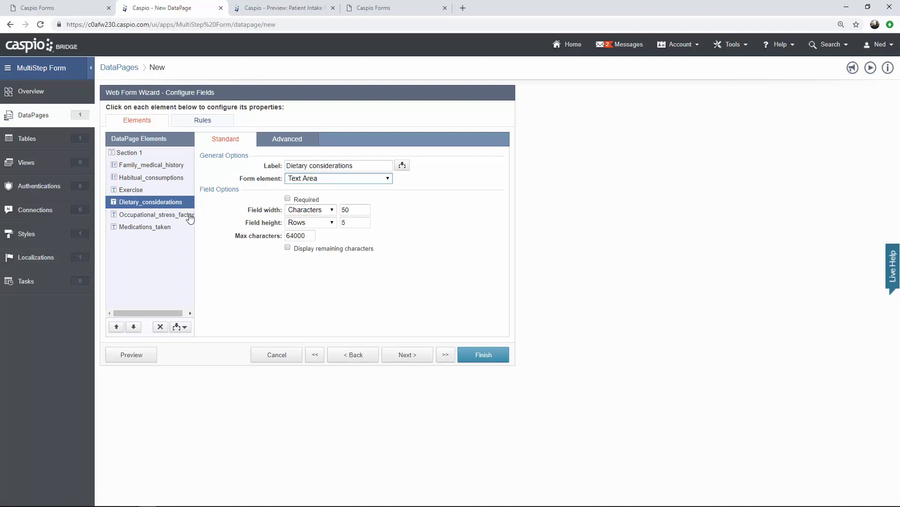
left_click(190, 216)
left_click(312, 181)
left_click(305, 207)
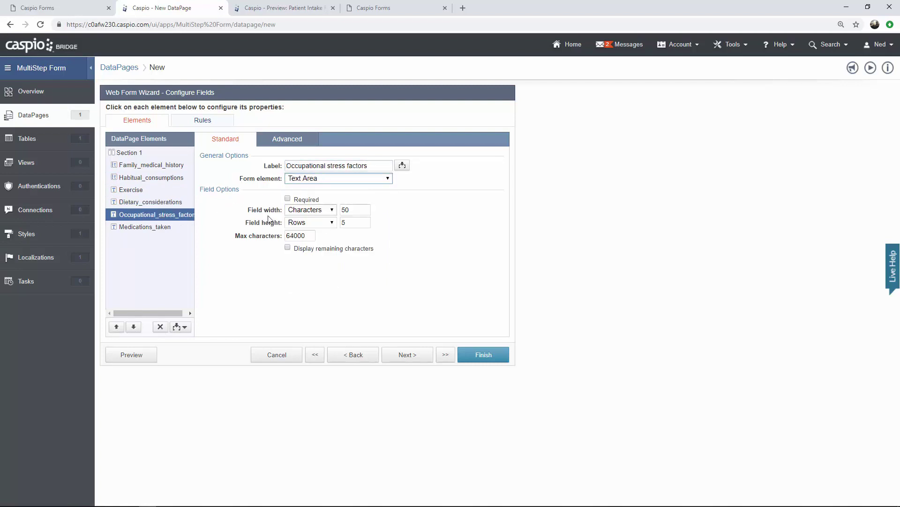
Set the form element of Medications_taken to Text Area
left_click(171, 228)
left_click(311, 182)
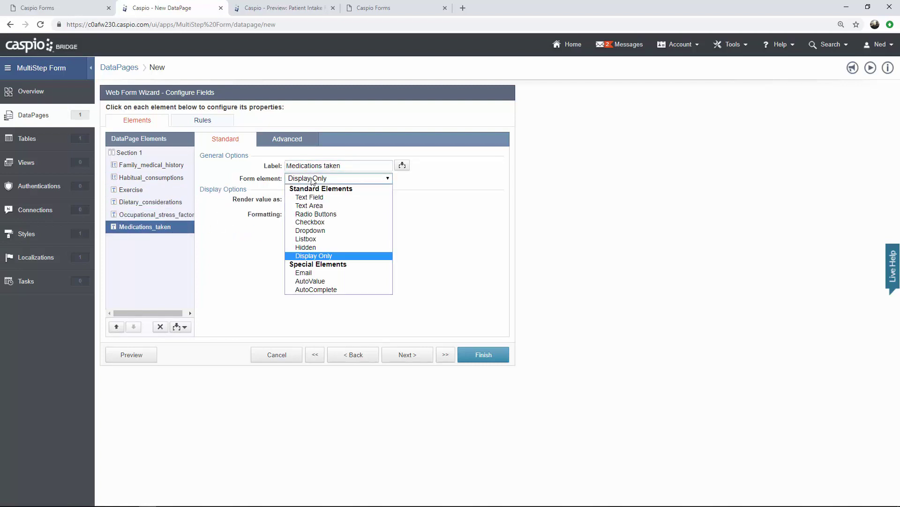
left_click(314, 206)
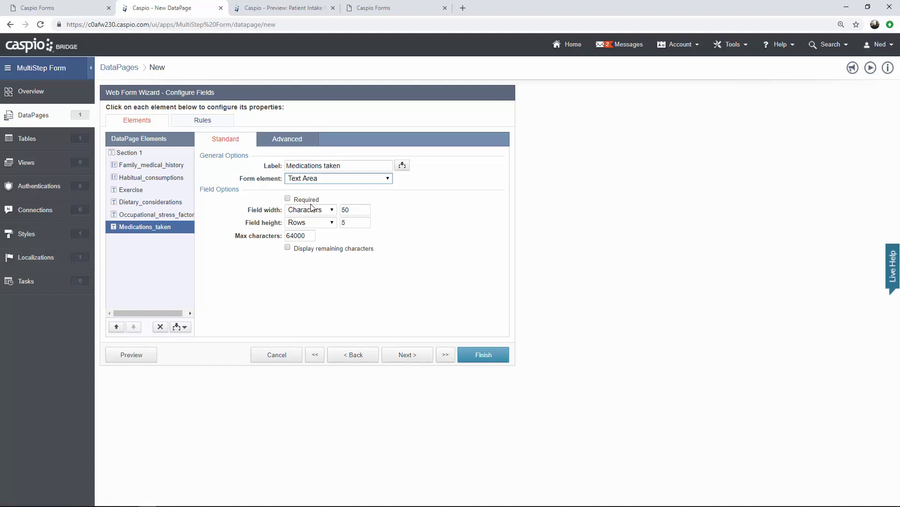
Set Section 1 to 2 columns with the default label position at Top, and finish the web form
left_click(152, 155)
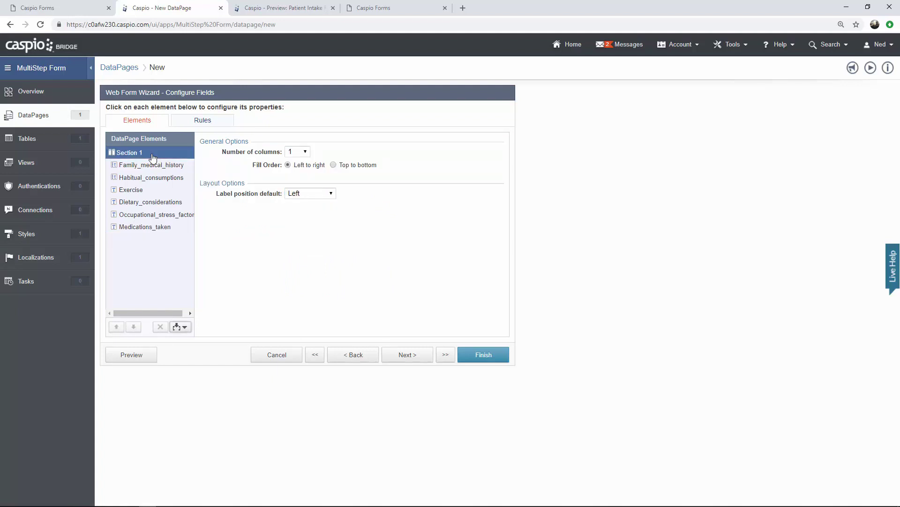
left_click(303, 154)
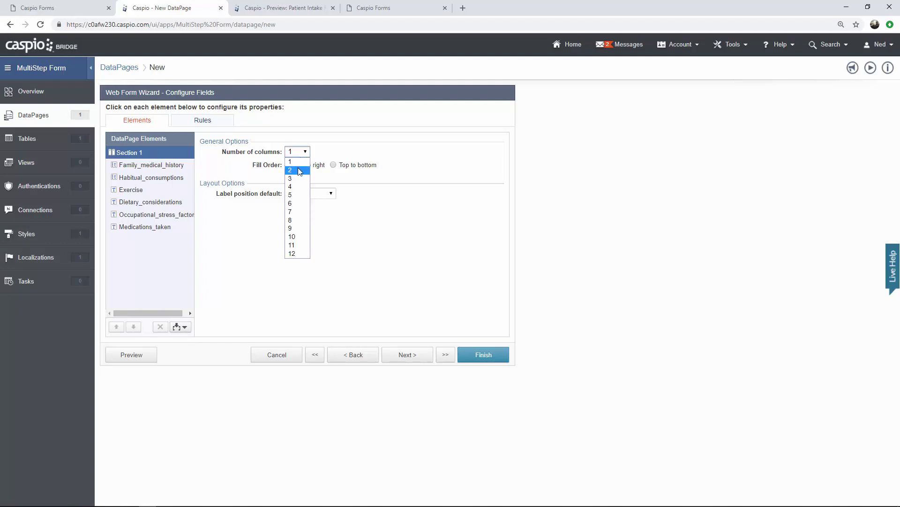
left_click(298, 169)
left_click(309, 196)
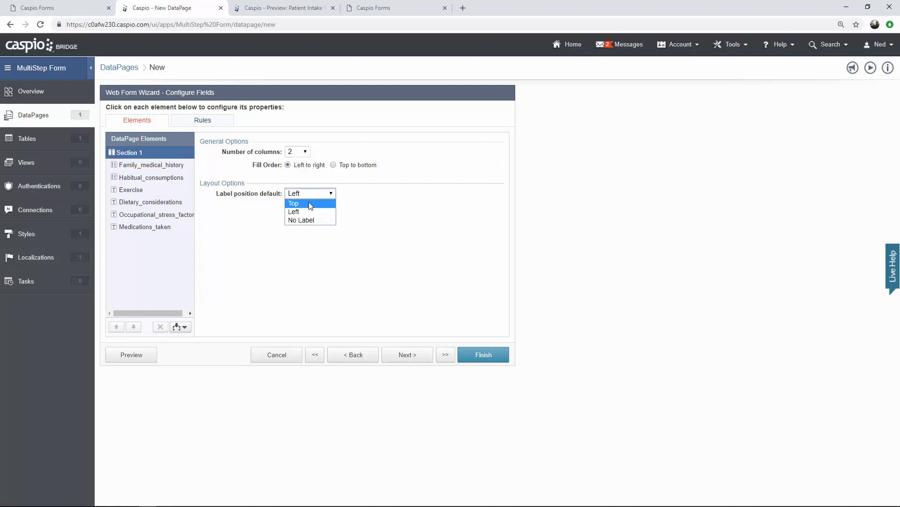
left_click(308, 202)
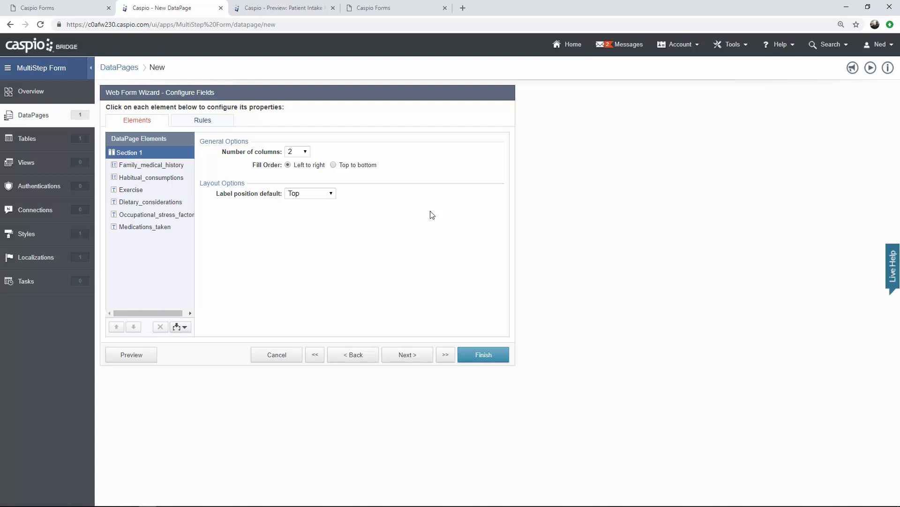
left_click(413, 353)
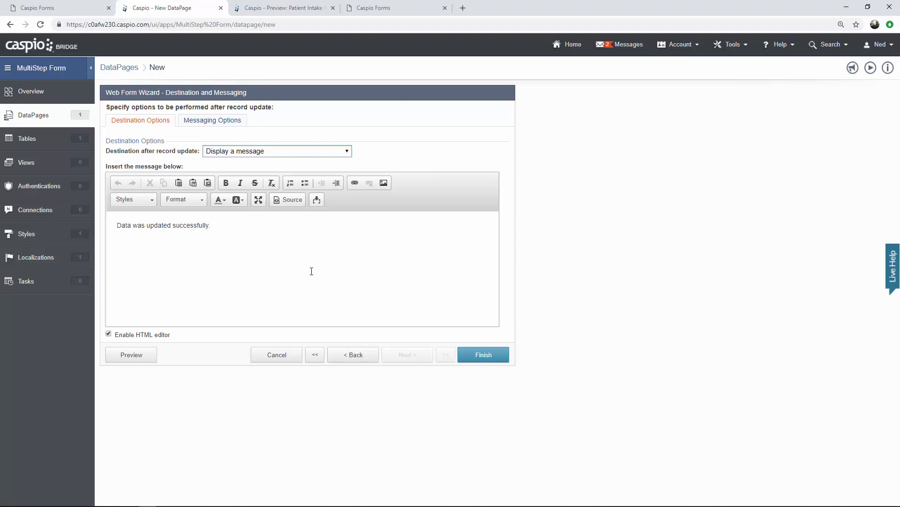
left_click(476, 351)
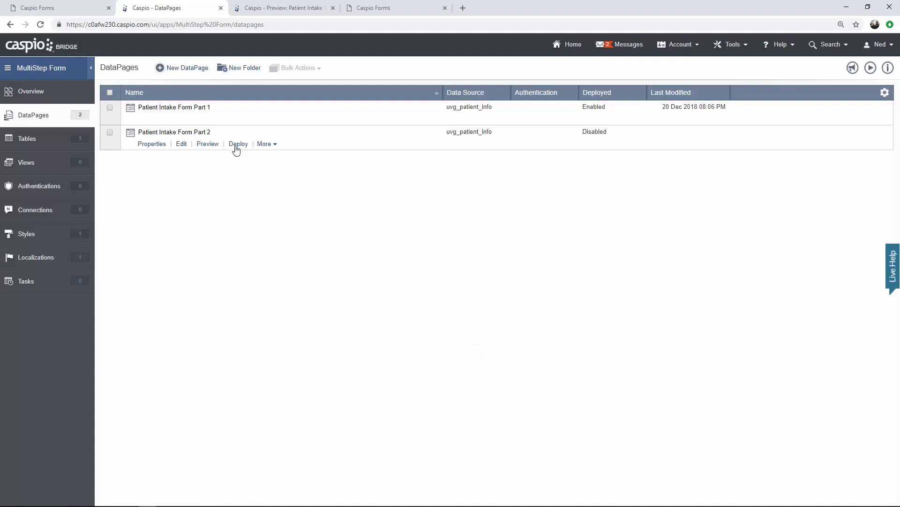
Enable deployment of the Patient Intake Form Part 2 DataPage and copy its embed code
left_click(237, 146)
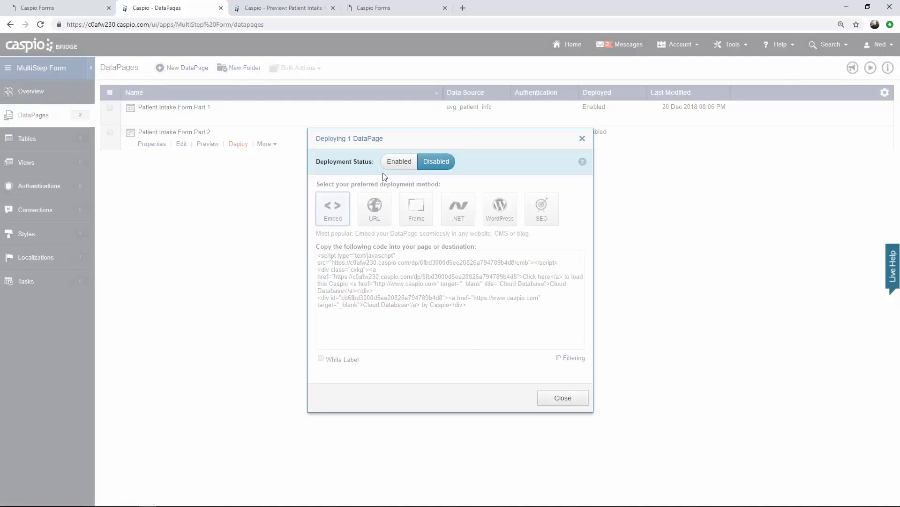
left_click(396, 165)
left_click(389, 268)
right_click(389, 268)
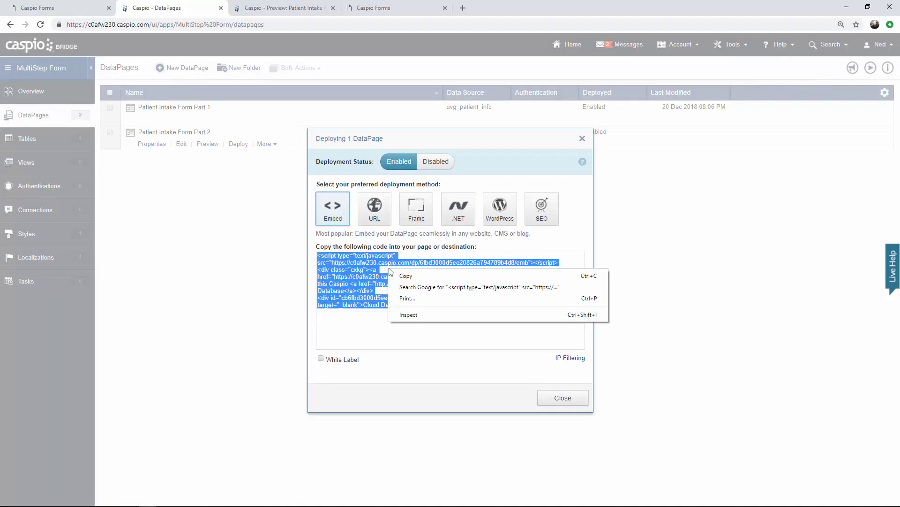
left_click(407, 277)
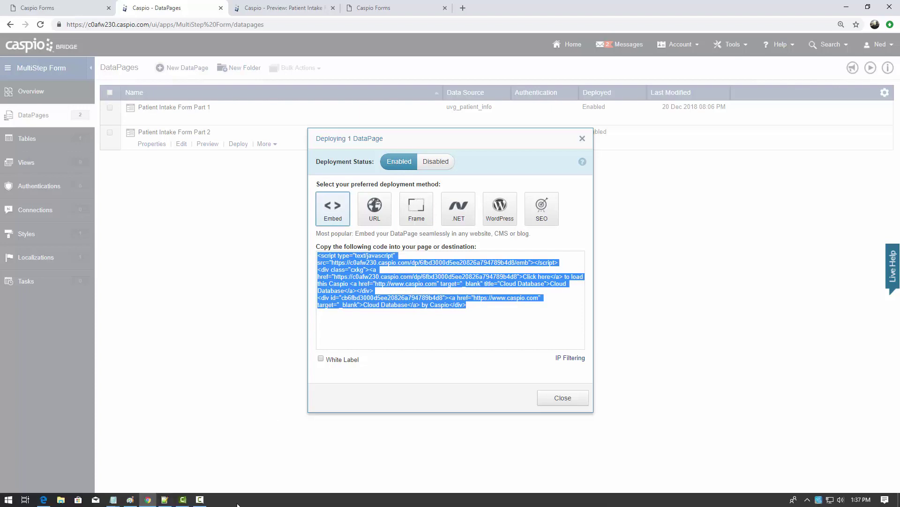
Switch to Notepad++, replace the "Part 2" placeholder in form_2_p_2.html with the copied embed code, and save the file
left_click(164, 500)
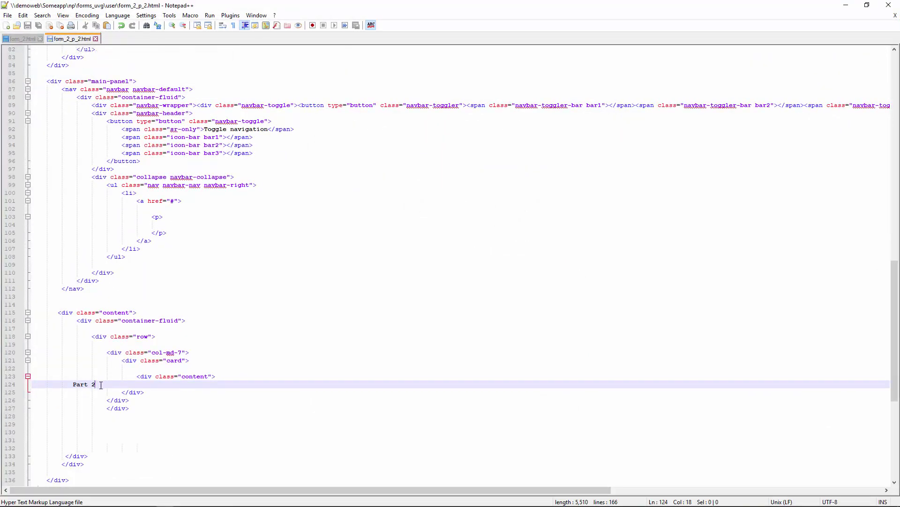
left_click_drag(100, 384, 73, 385)
key("ctrl+v")
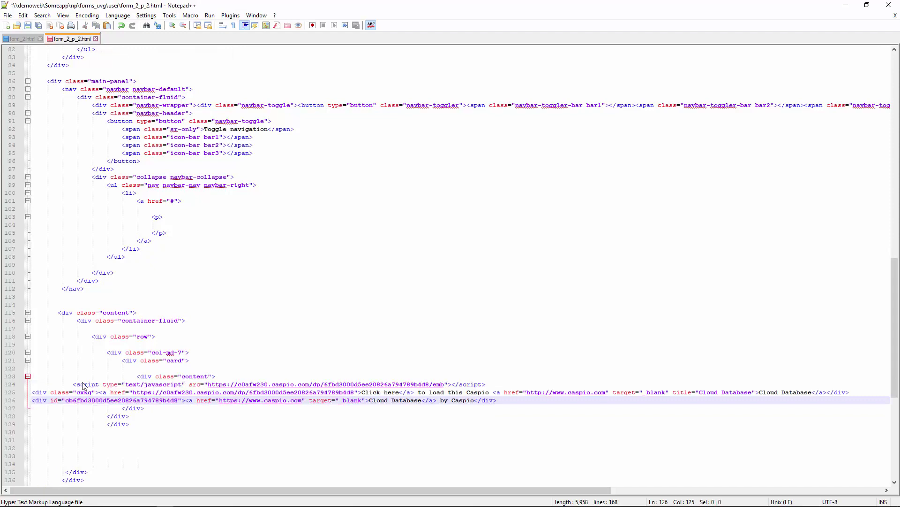
key("ctrl+s")
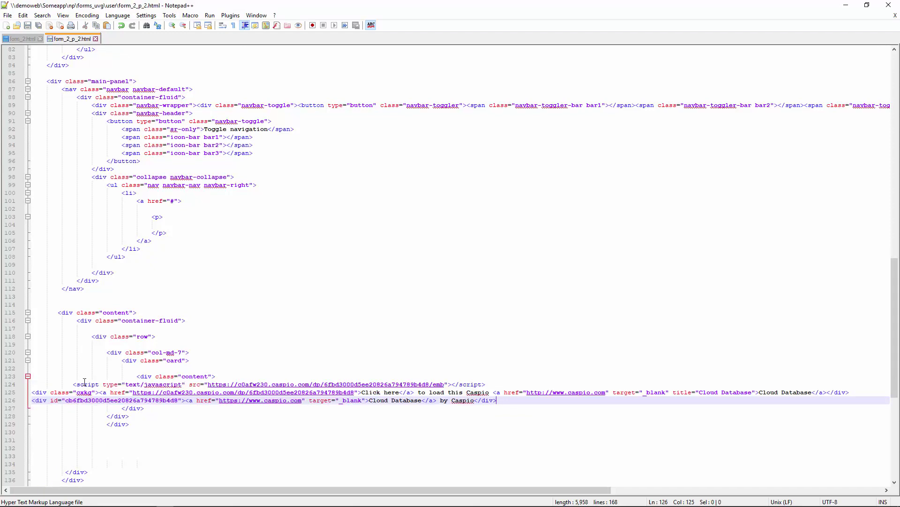
left_click(846, 5)
On the website's Part 1 form, enter a patient name, height 6 feet 3 inches and weight 190, and submit it
left_click(389, 8)
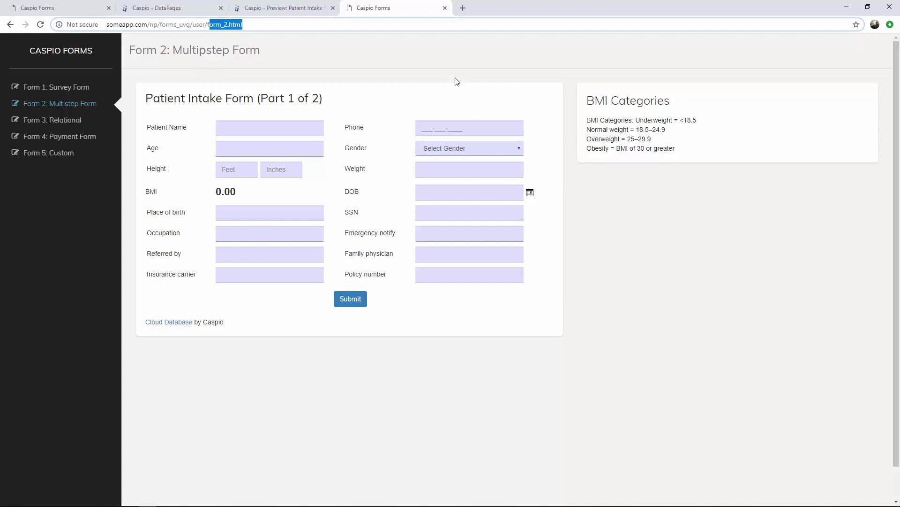
left_click(308, 129)
type("Jo")
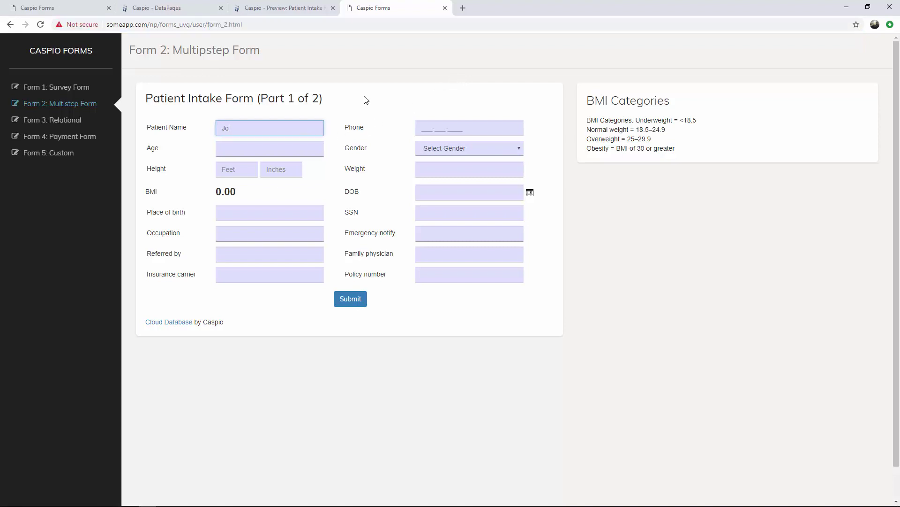
type("hn Doe")
left_click(230, 170)
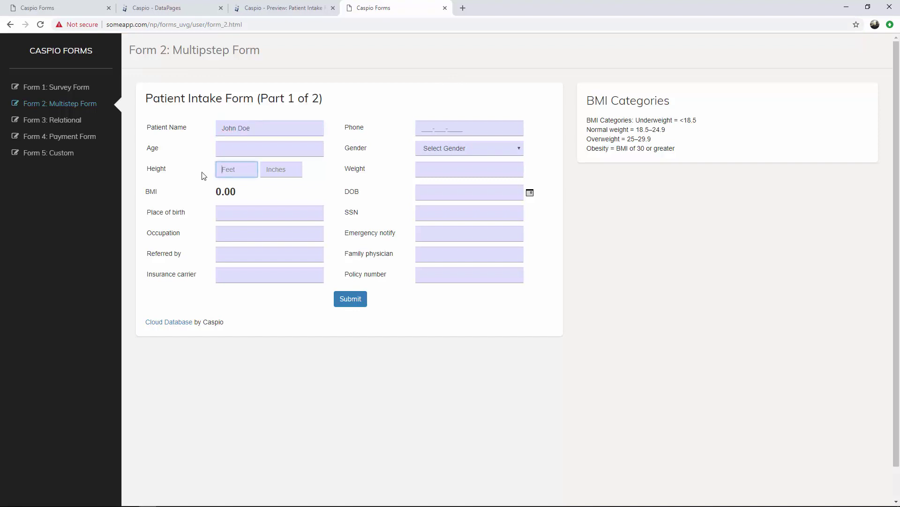
type("6")
key("Tab")
type("3")
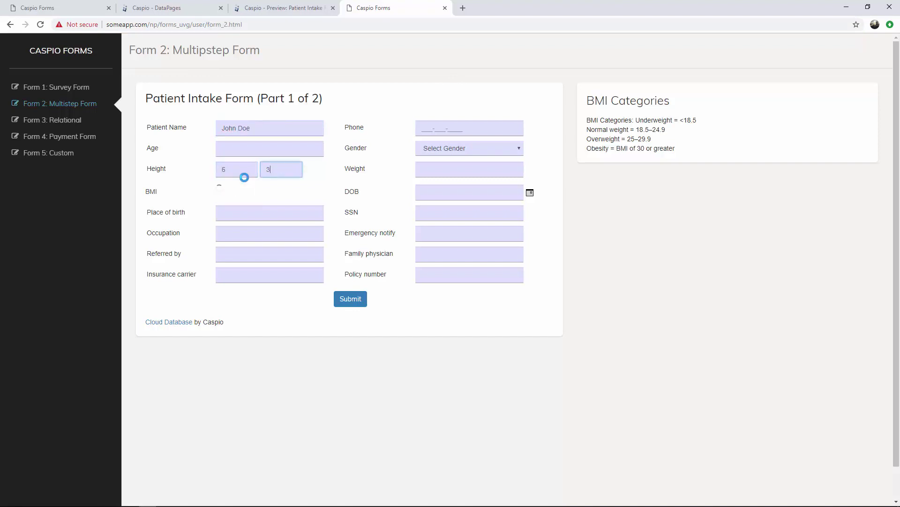
left_click(446, 168)
type("190")
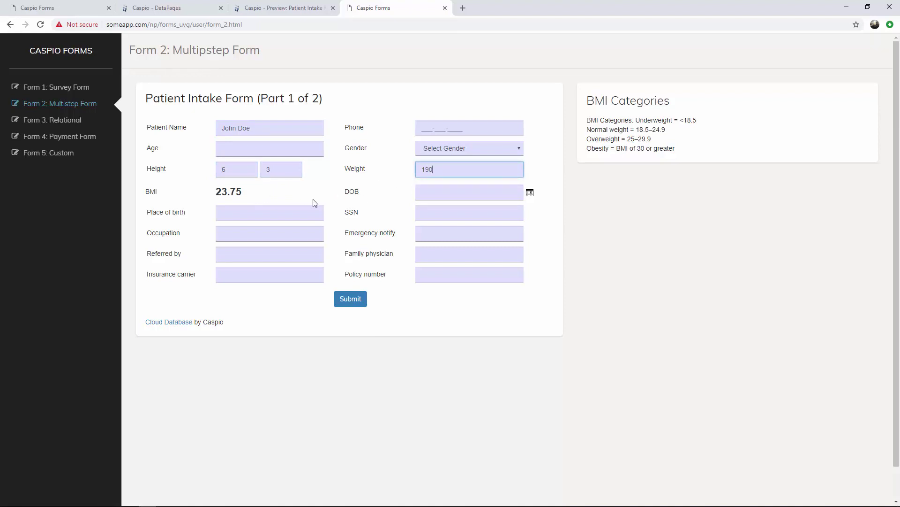
left_click(351, 300)
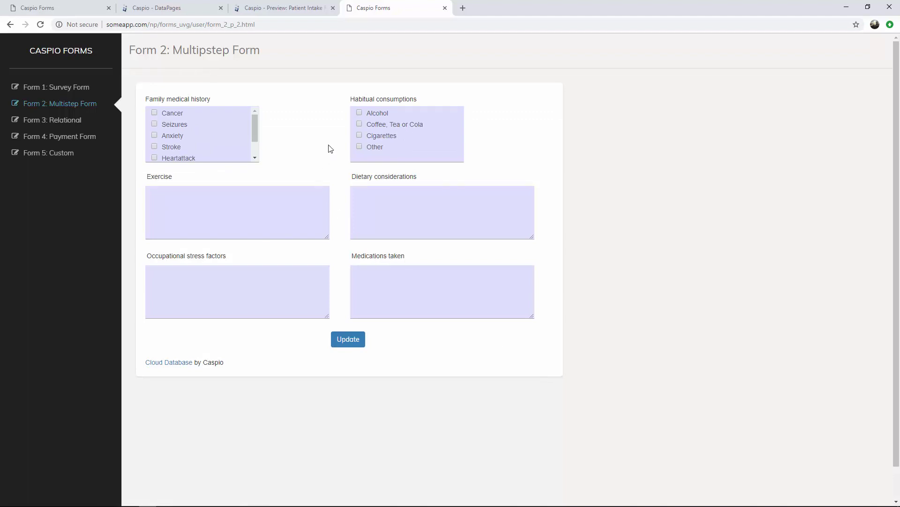
Select Seizures, Anxiety and Stroke as family medical history, and Cigarettes and Coffee, Tea or Cola as habitual consumptions
left_click(155, 124)
left_click(154, 136)
left_click(168, 148)
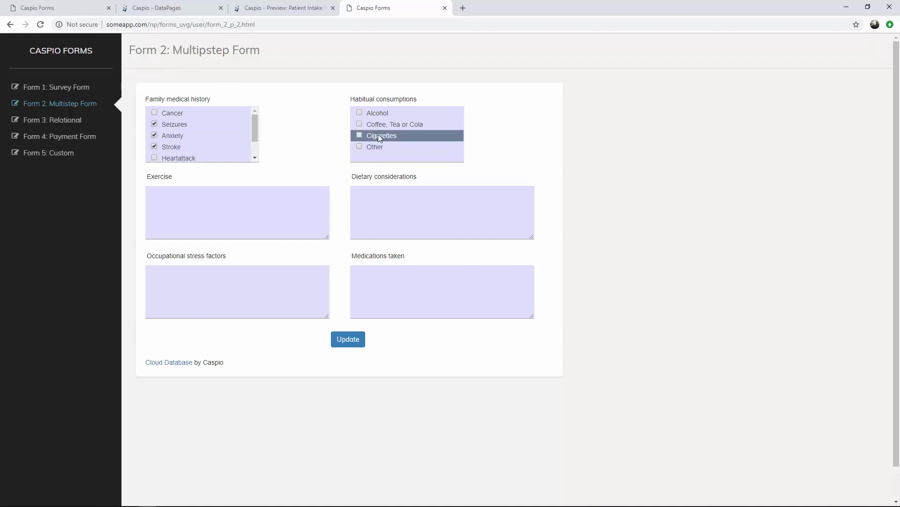
left_click(360, 136)
left_click(361, 124)
Enter "test" for Exercise, Dietary considerations, Occupational stress factors and Medications taken, and submit the update
left_click(286, 187)
type("test")
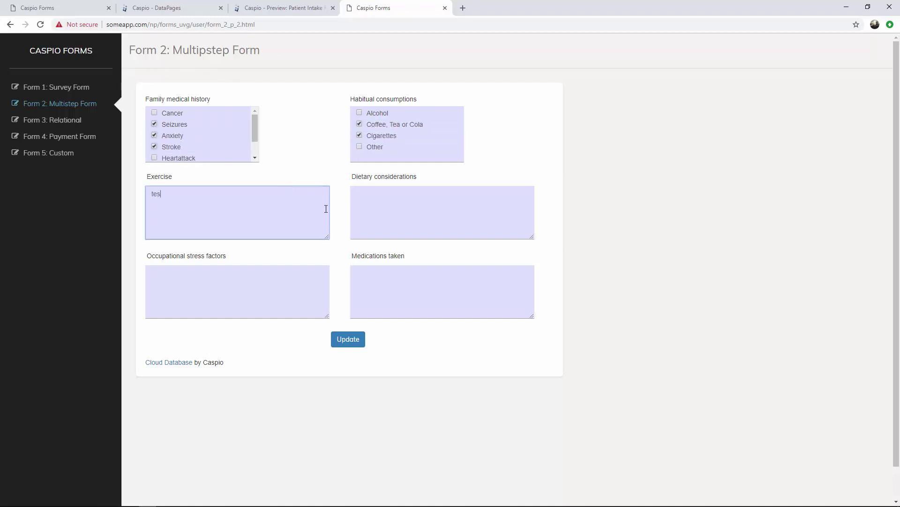
left_click(382, 213)
type("test")
left_click(263, 287)
type("test")
left_click(390, 288)
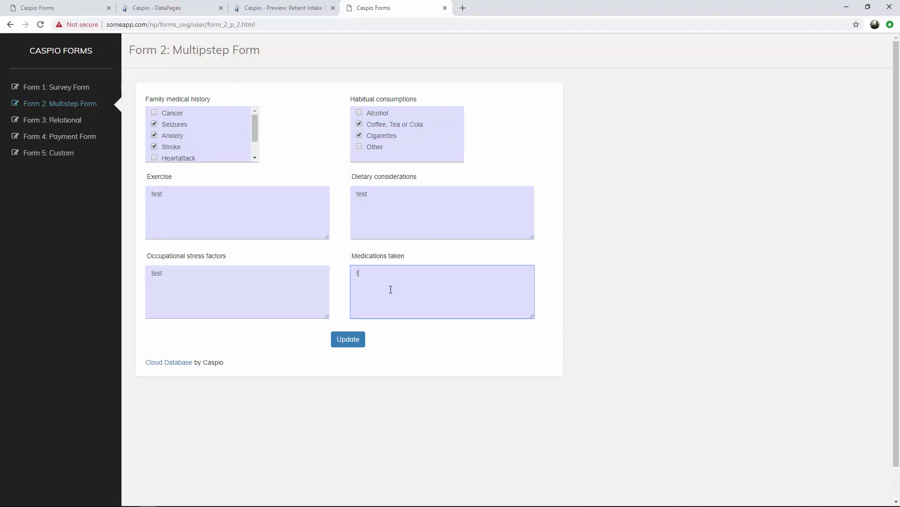
type("test")
left_click(357, 342)
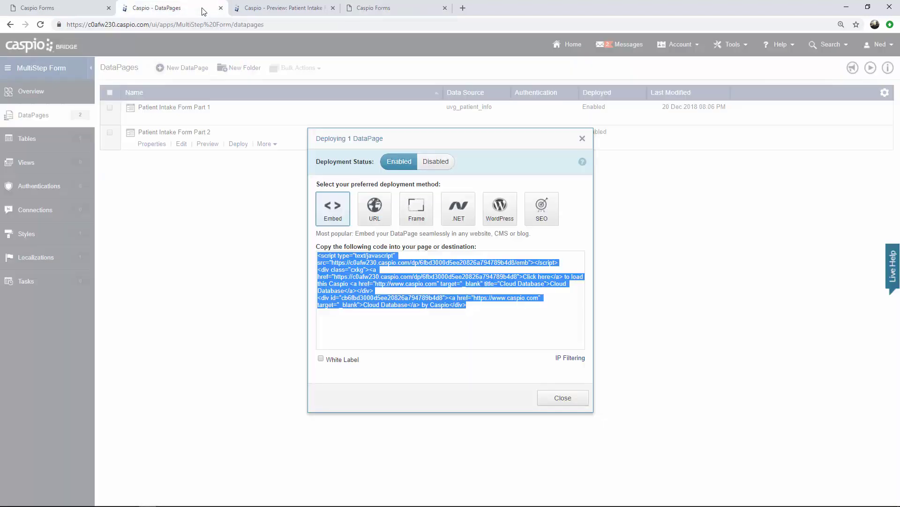
Return to Caspio Bridge, close the deployment dialog, and check the submitted record across the columns of the uvg_patient_info table
left_click(157, 8)
left_click(542, 398)
left_click(61, 148)
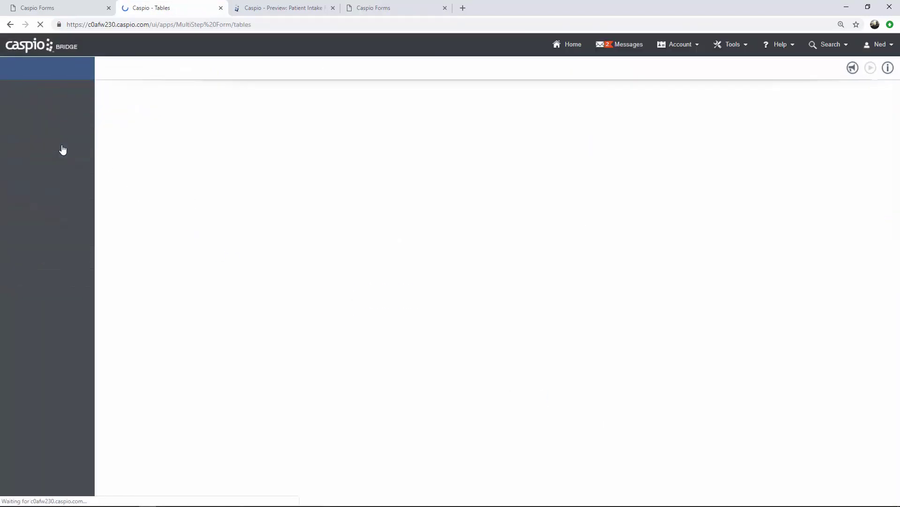
left_click(172, 119)
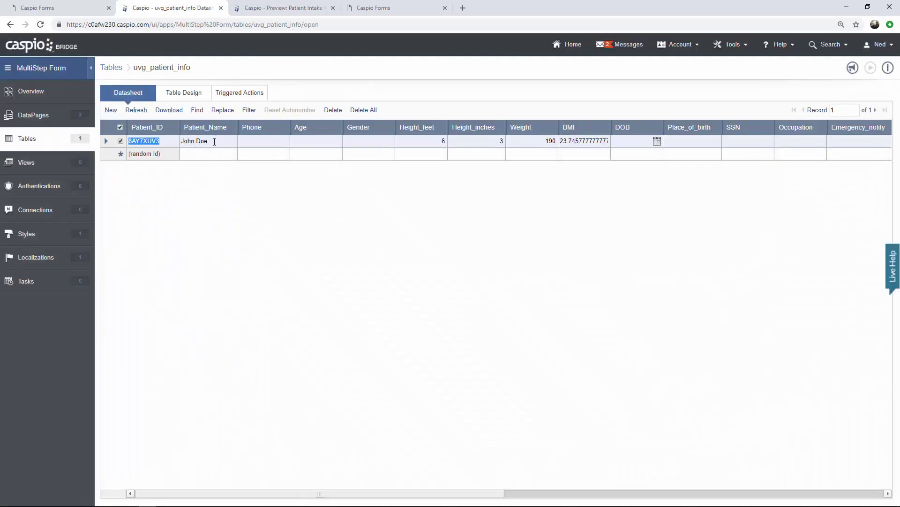
left_click_drag(501, 493, 801, 497)
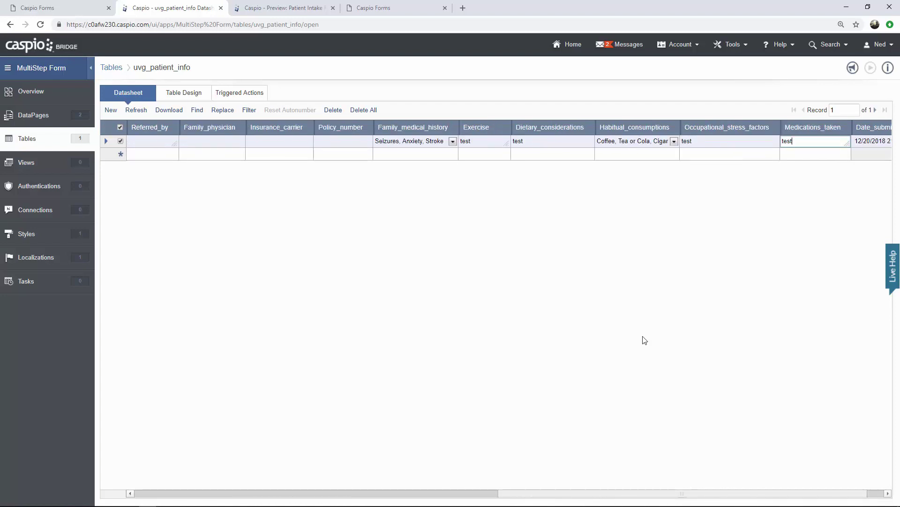